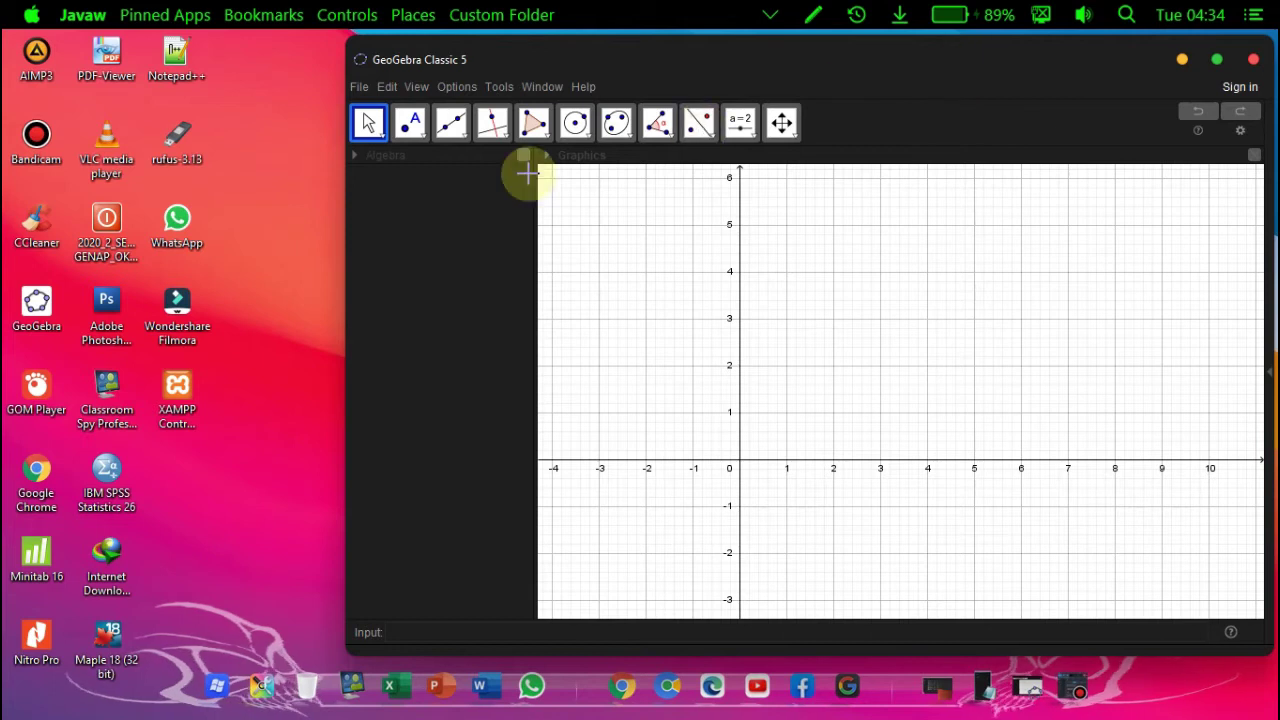
click(424, 90)
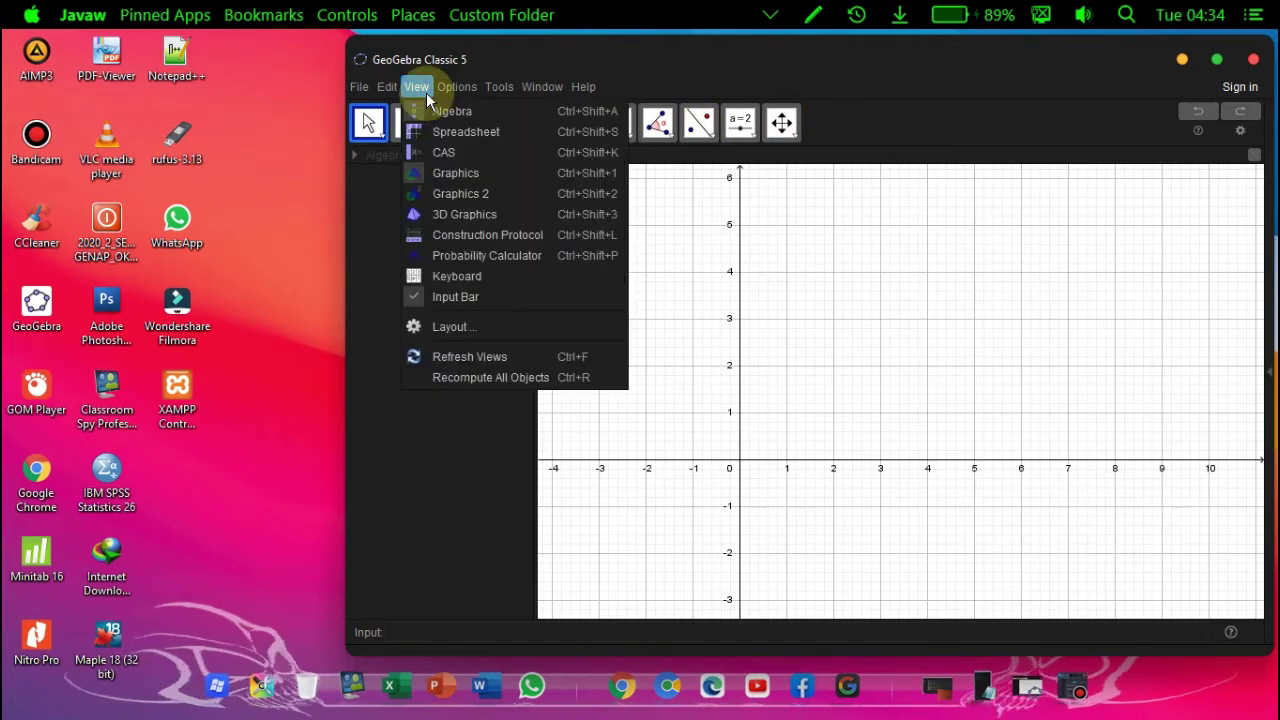
click(486, 117)
click(409, 84)
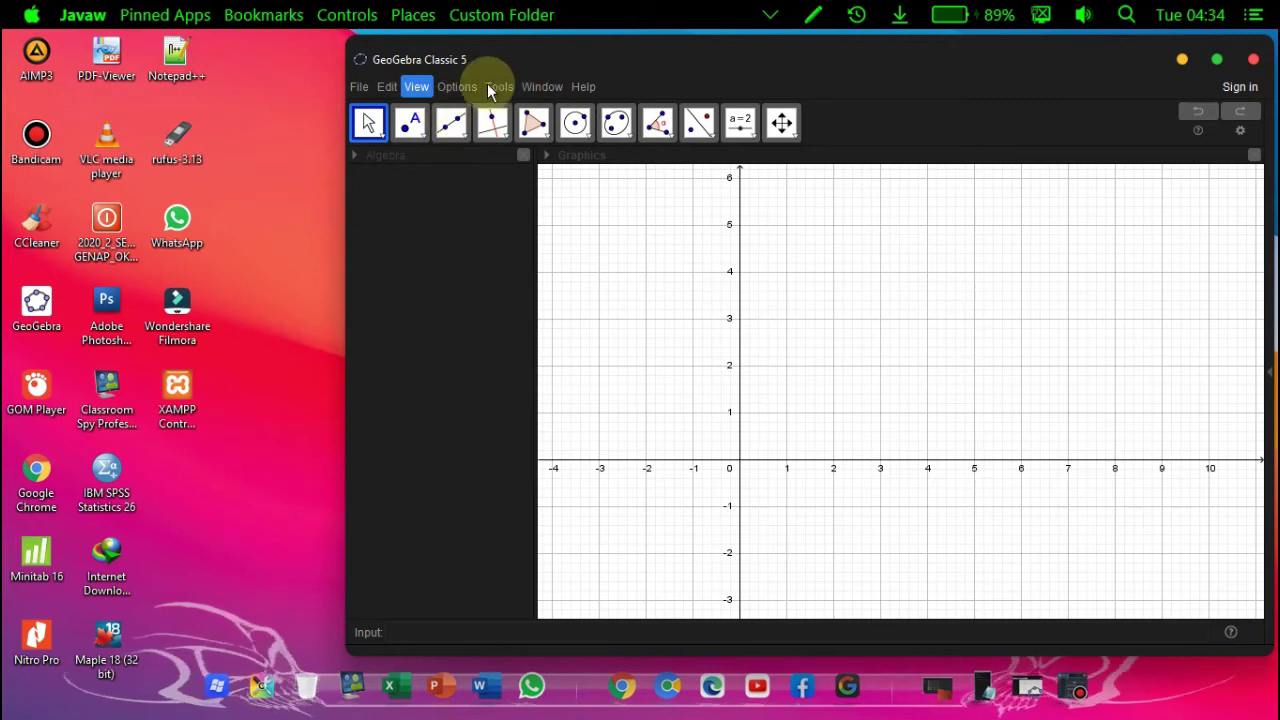
click(883, 492)
click(1034, 694)
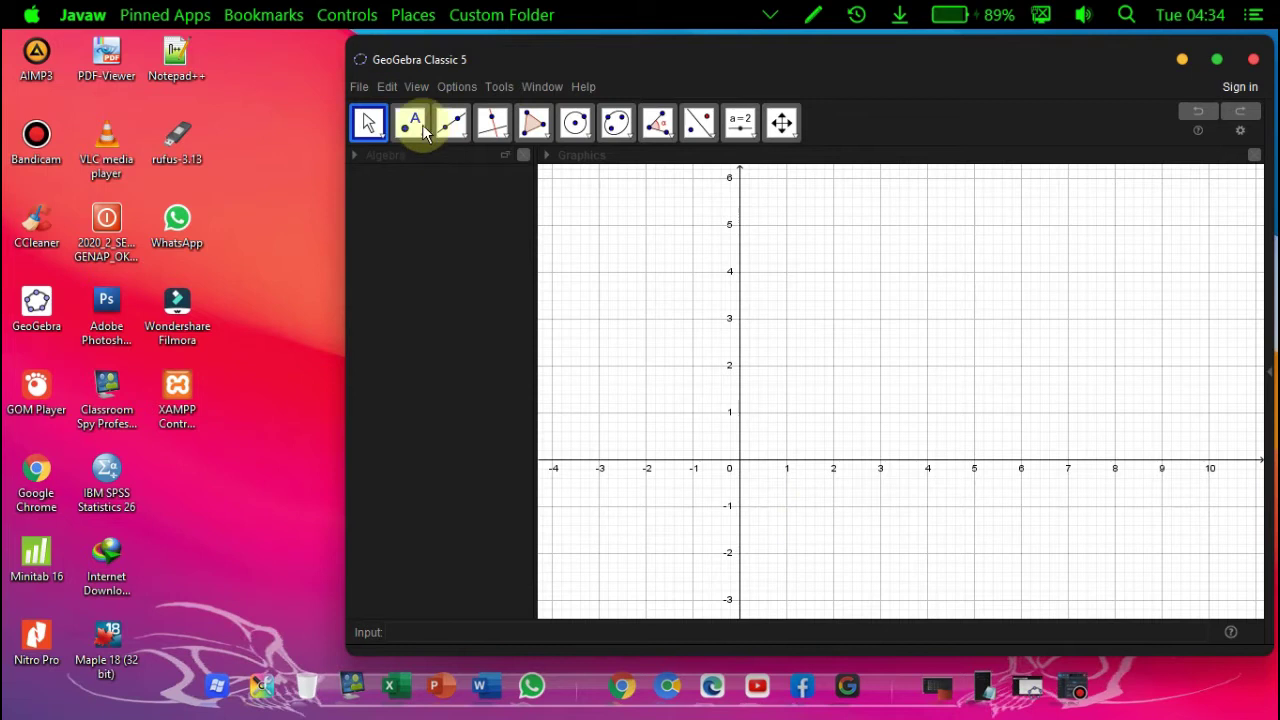
click(416, 87)
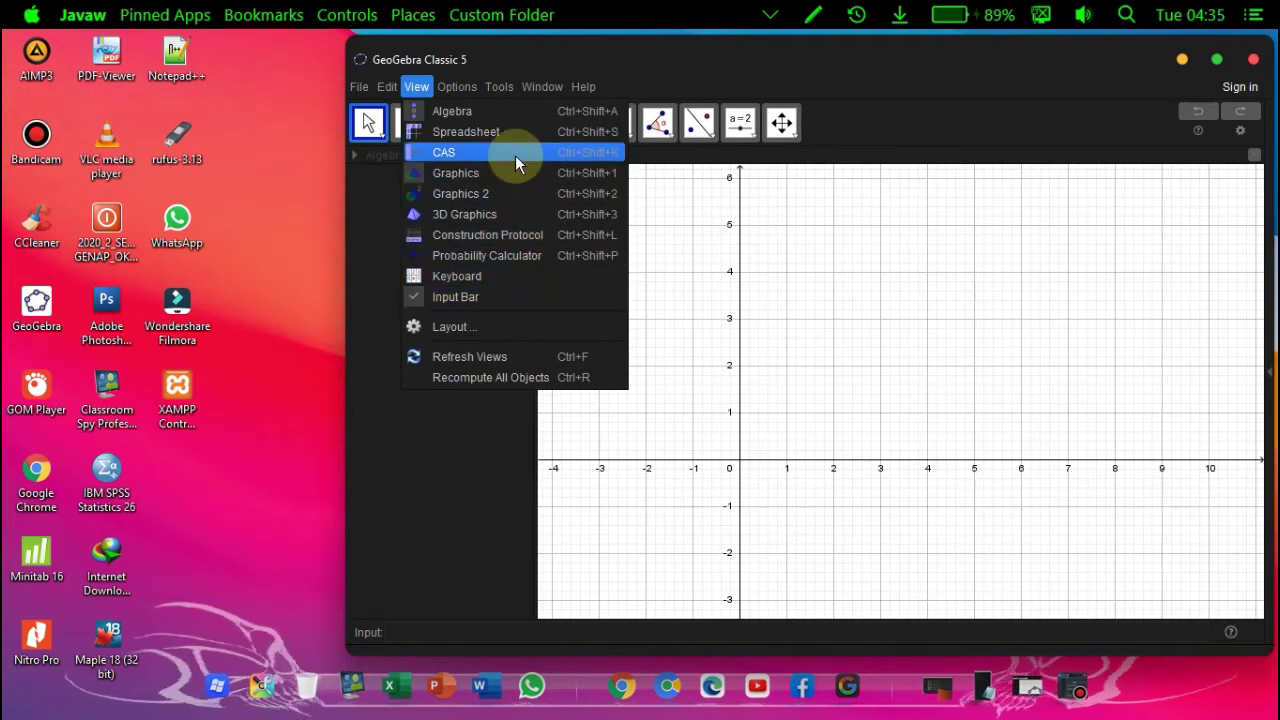
mouse_move(556, 84)
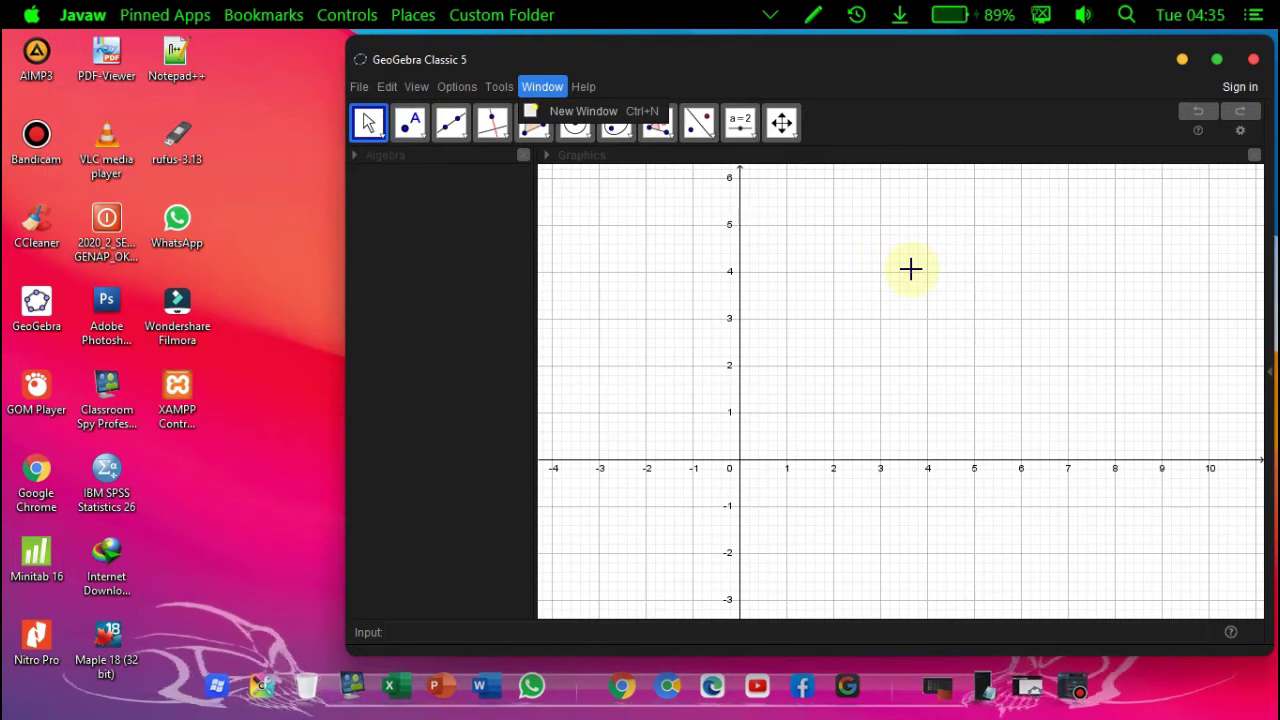
Shift the coordinate origin down and left in the graphics view and bring up the 1_Tools Kubus 2D list in Notepad.
drag(737, 471, 649, 518)
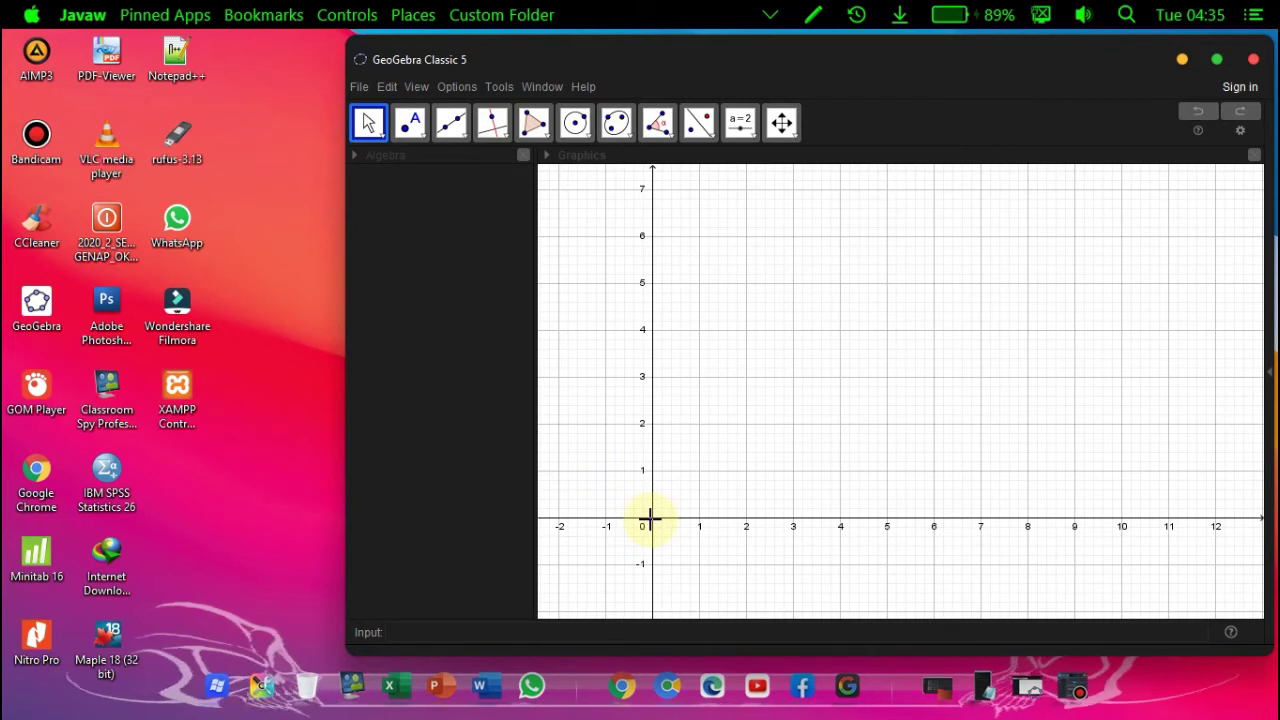
click(982, 690)
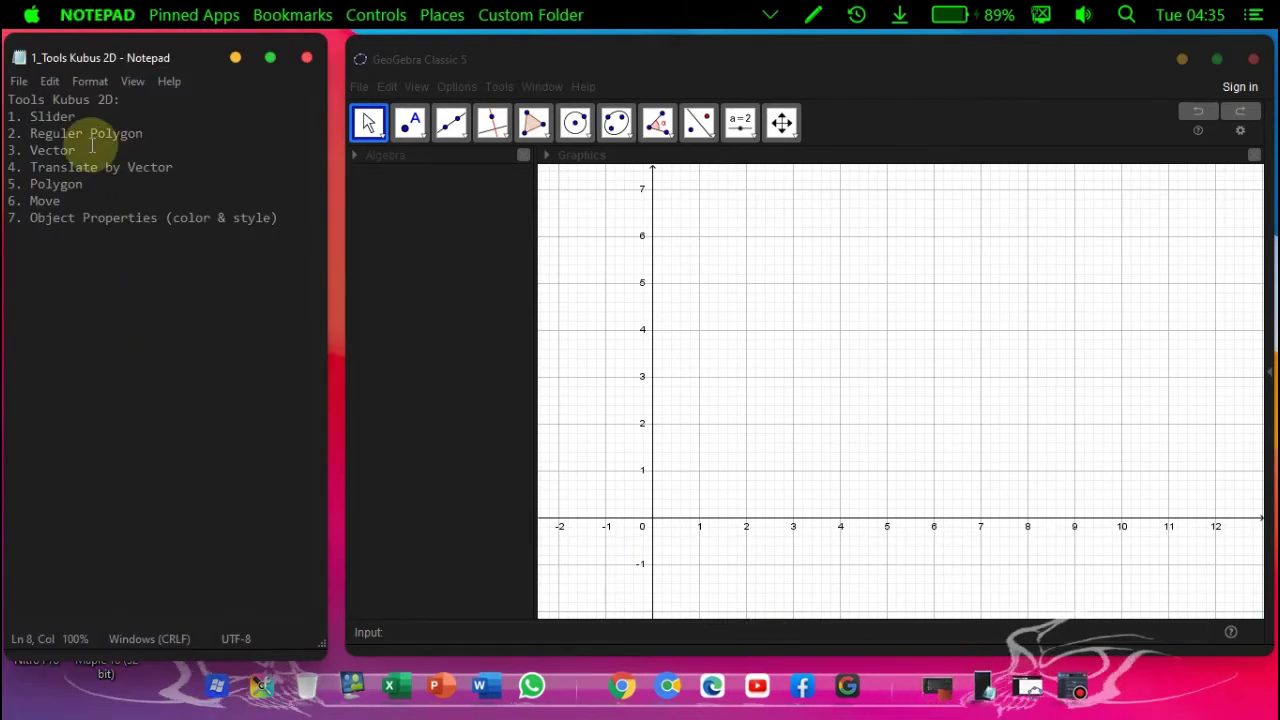
Look through the GeoGebra tool groups for the Slider, Regular Polygon, Vector, Polygon and Move tools named in the list.
click(740, 125)
click(744, 128)
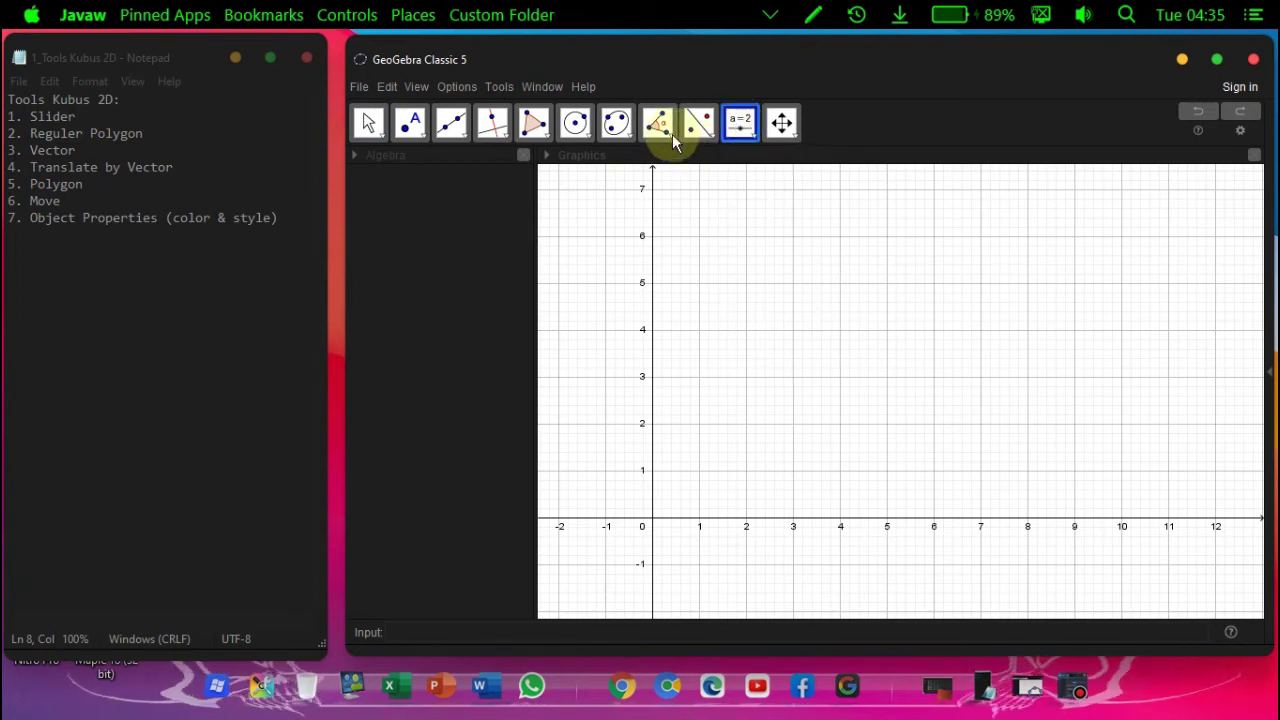
mouse_move(667, 131)
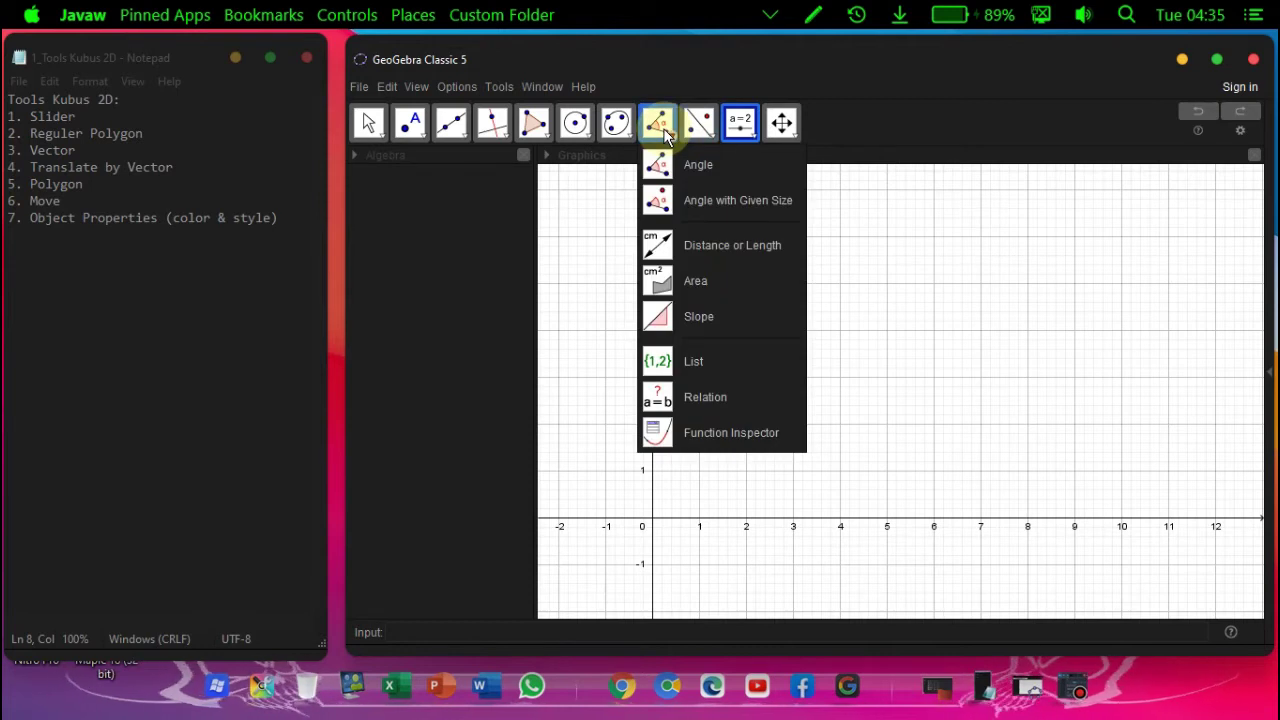
mouse_move(549, 126)
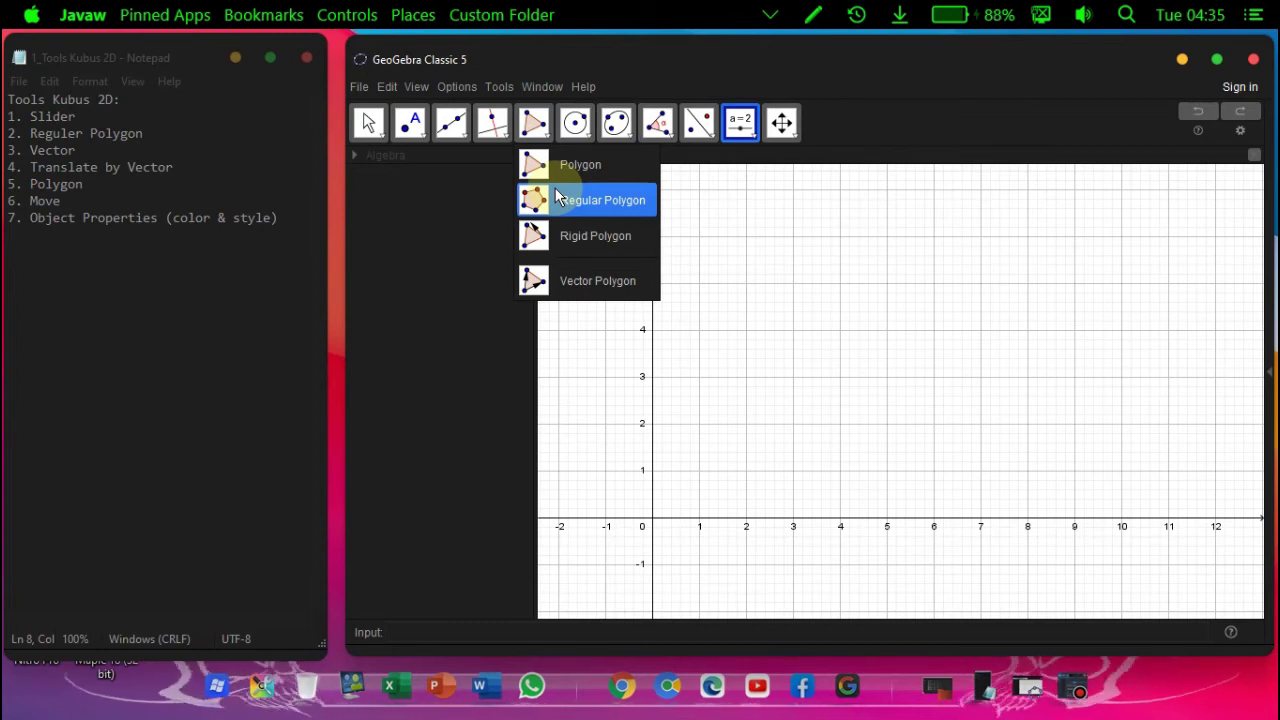
mouse_move(492, 125)
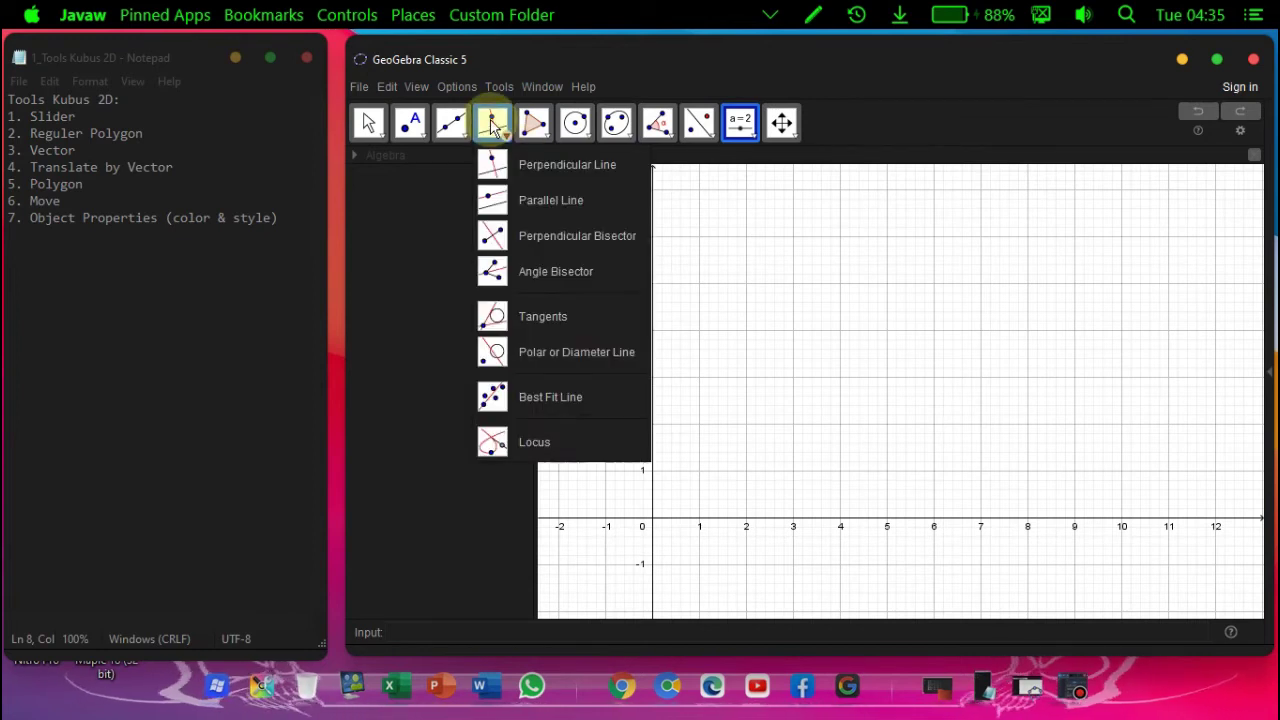
mouse_move(451, 125)
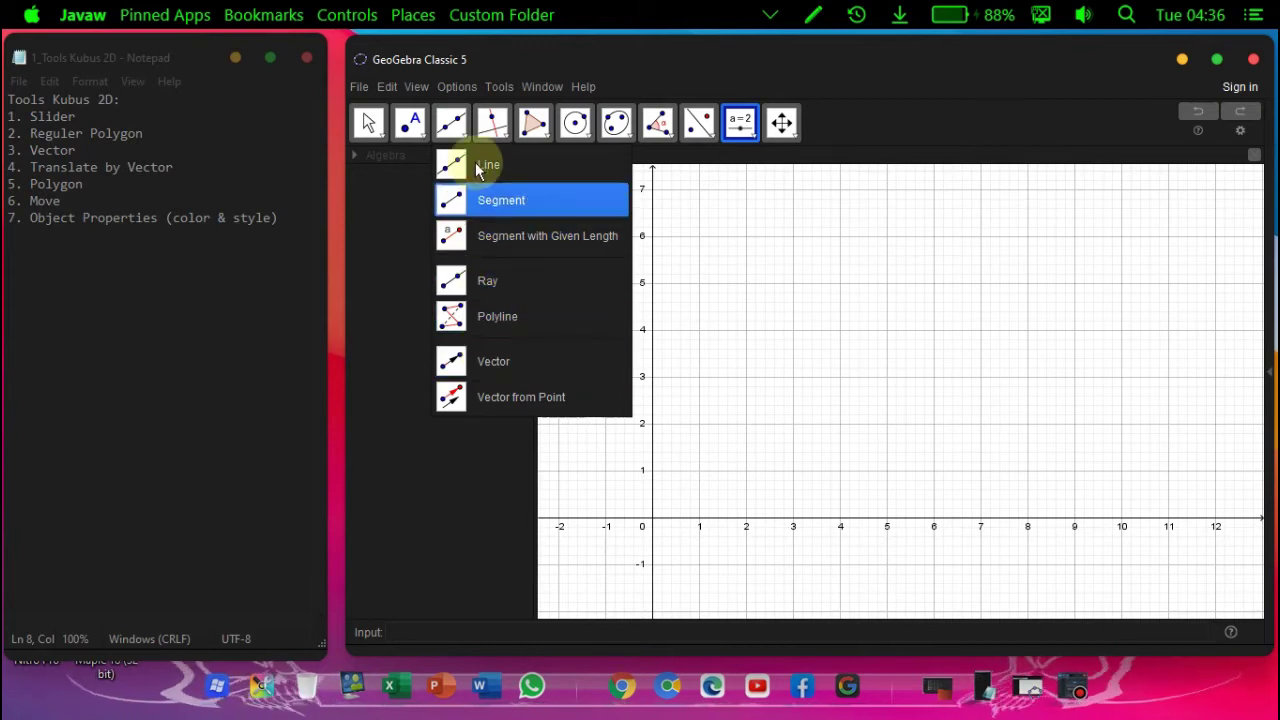
click(447, 131)
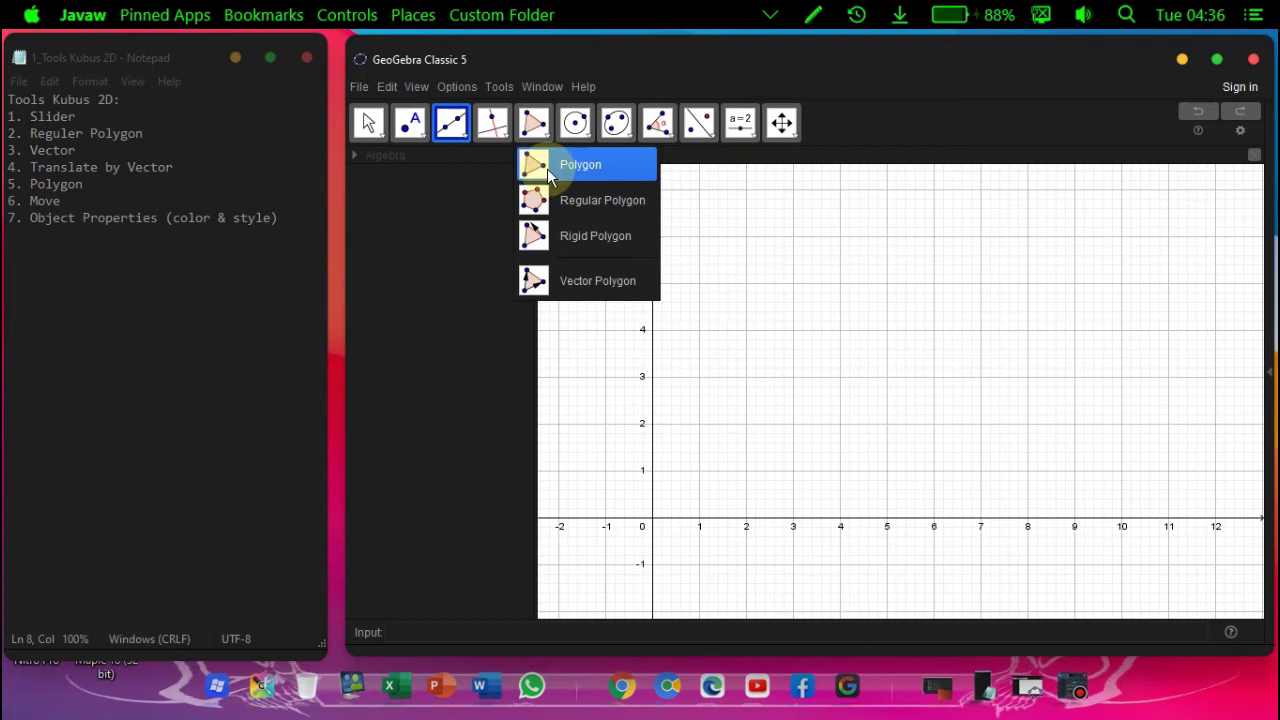
mouse_move(368, 130)
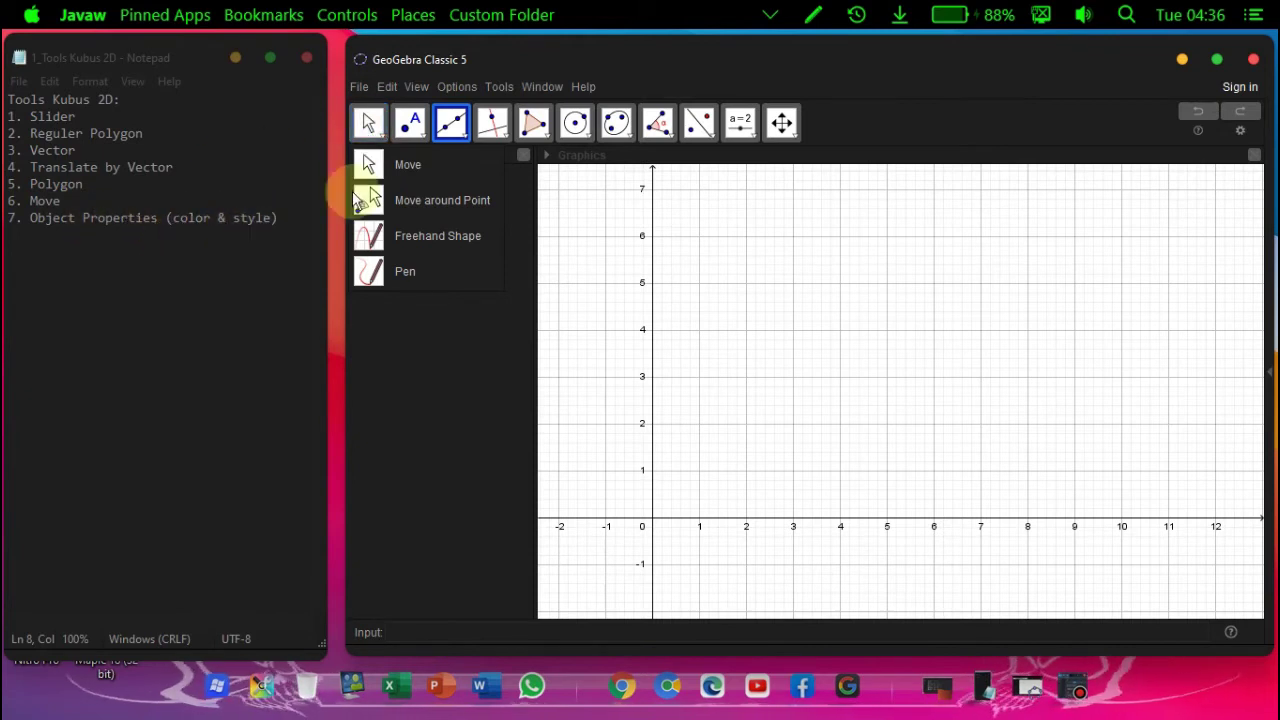
mouse_move(782, 122)
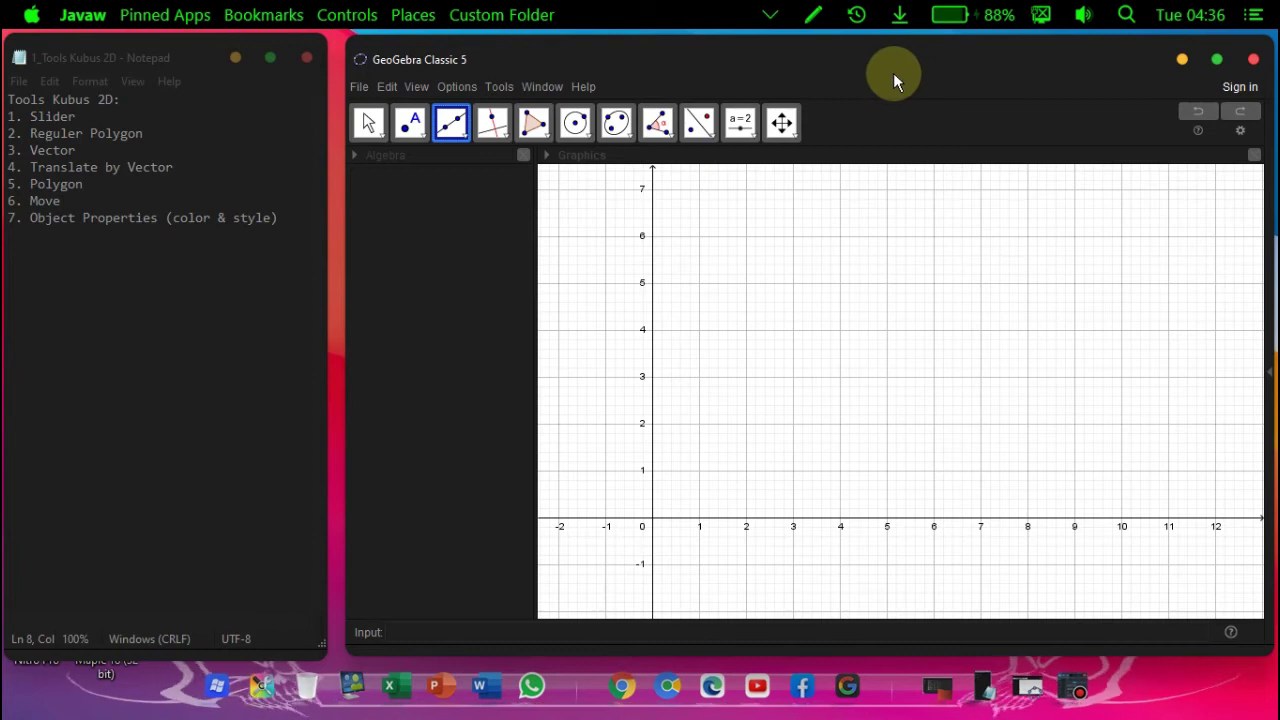
Create a number slider named a with the interval -5 to 5, placed starting near (9, 6).
click(738, 130)
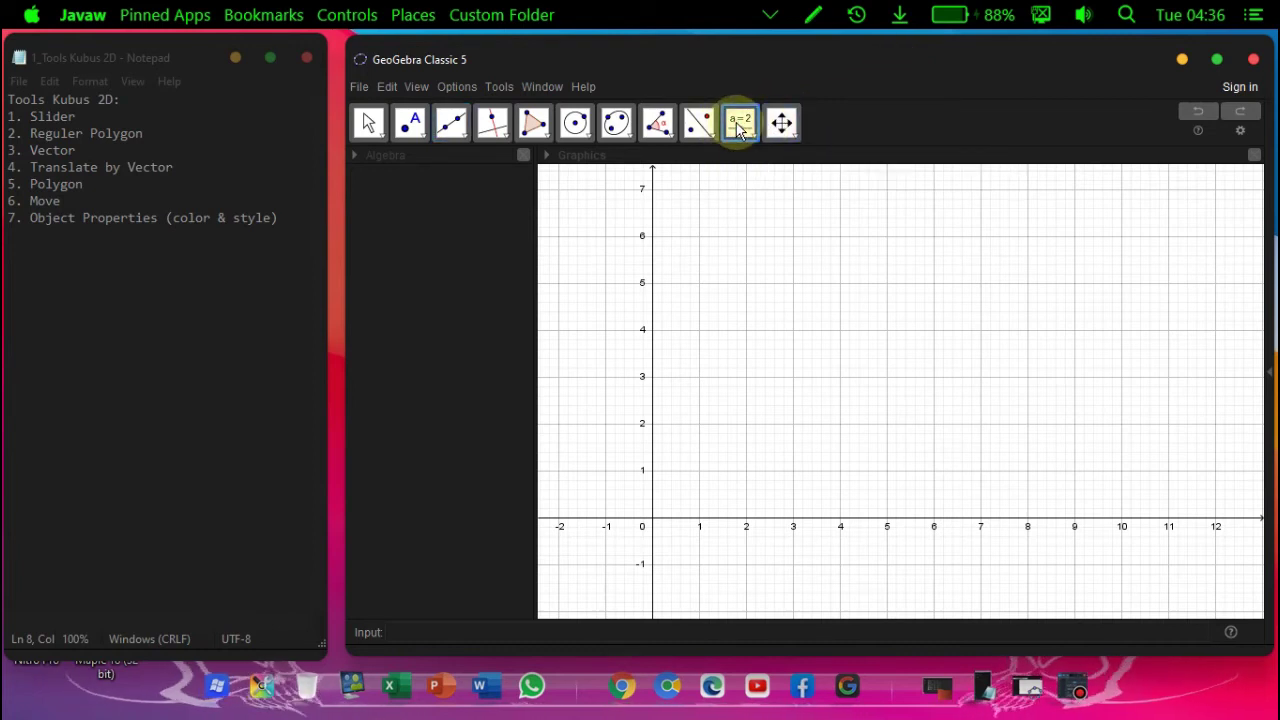
click(748, 138)
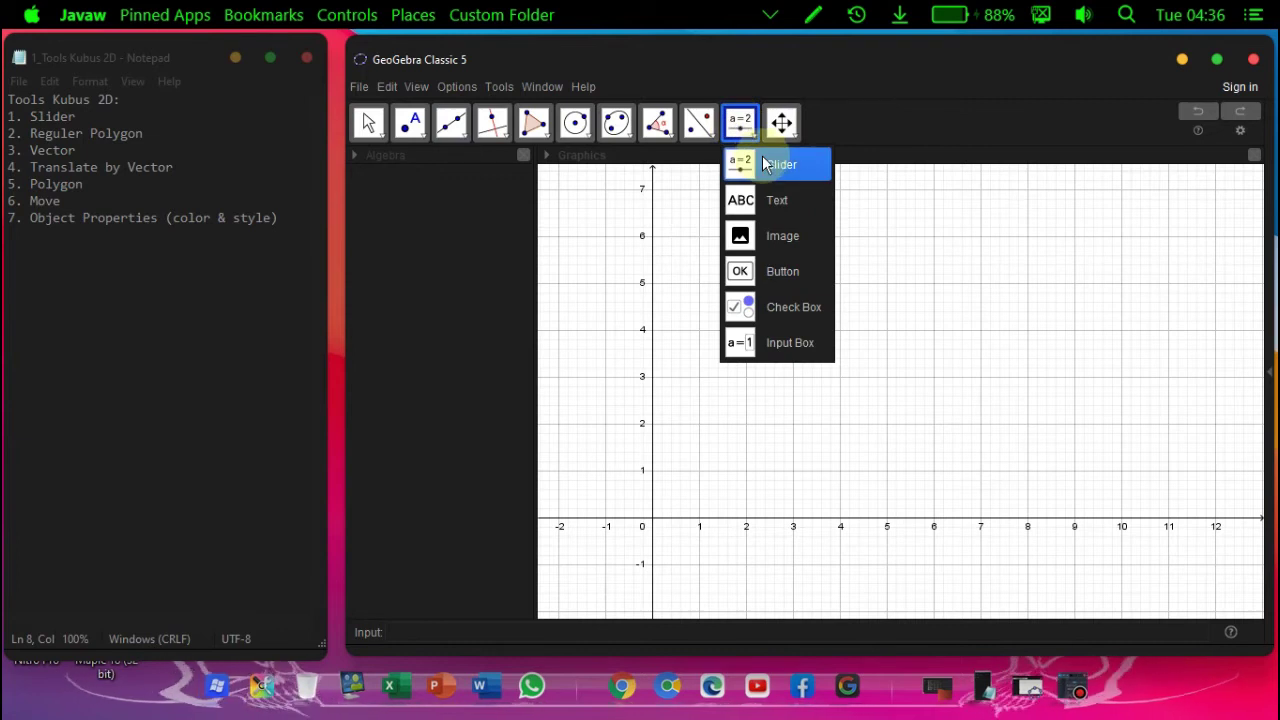
click(764, 164)
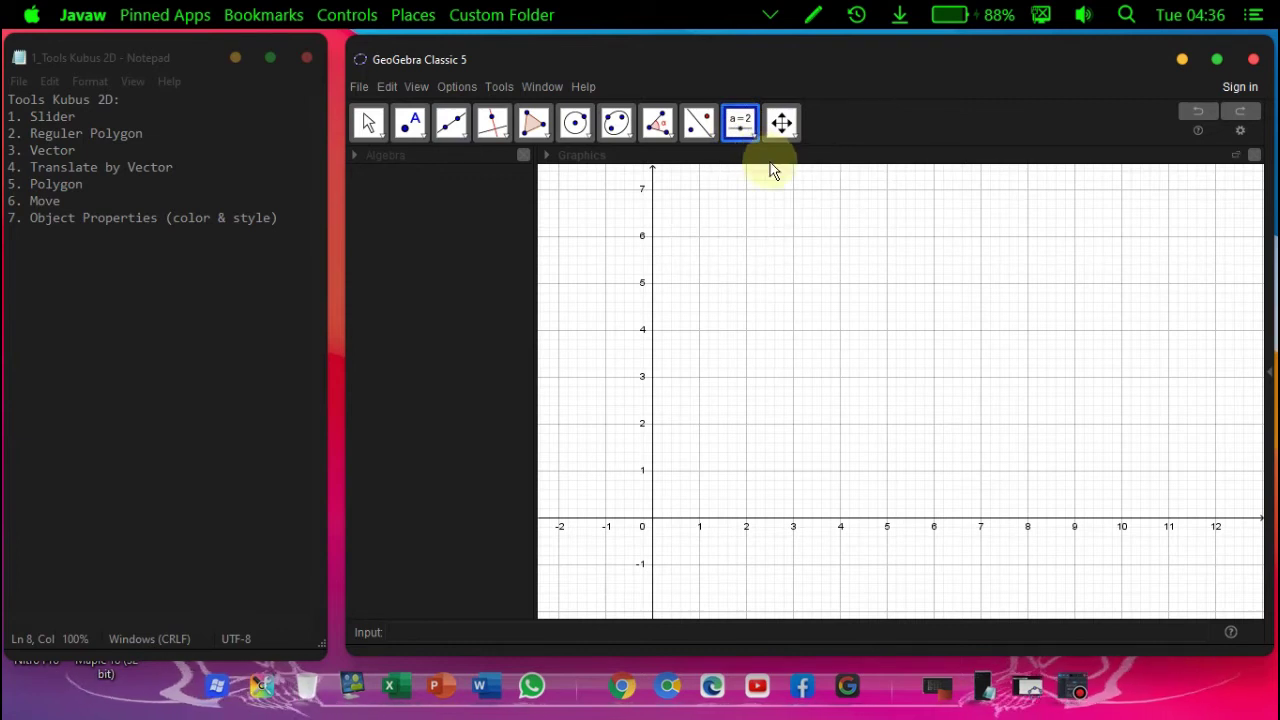
click(1077, 238)
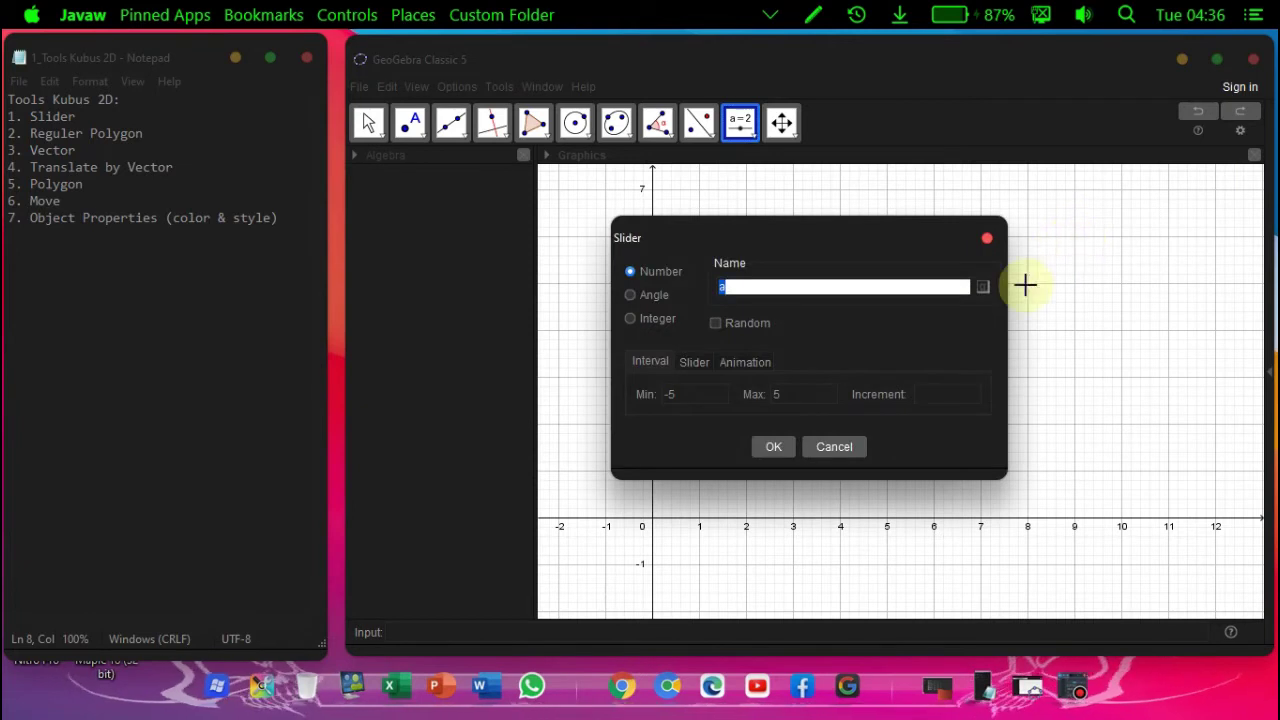
click(790, 321)
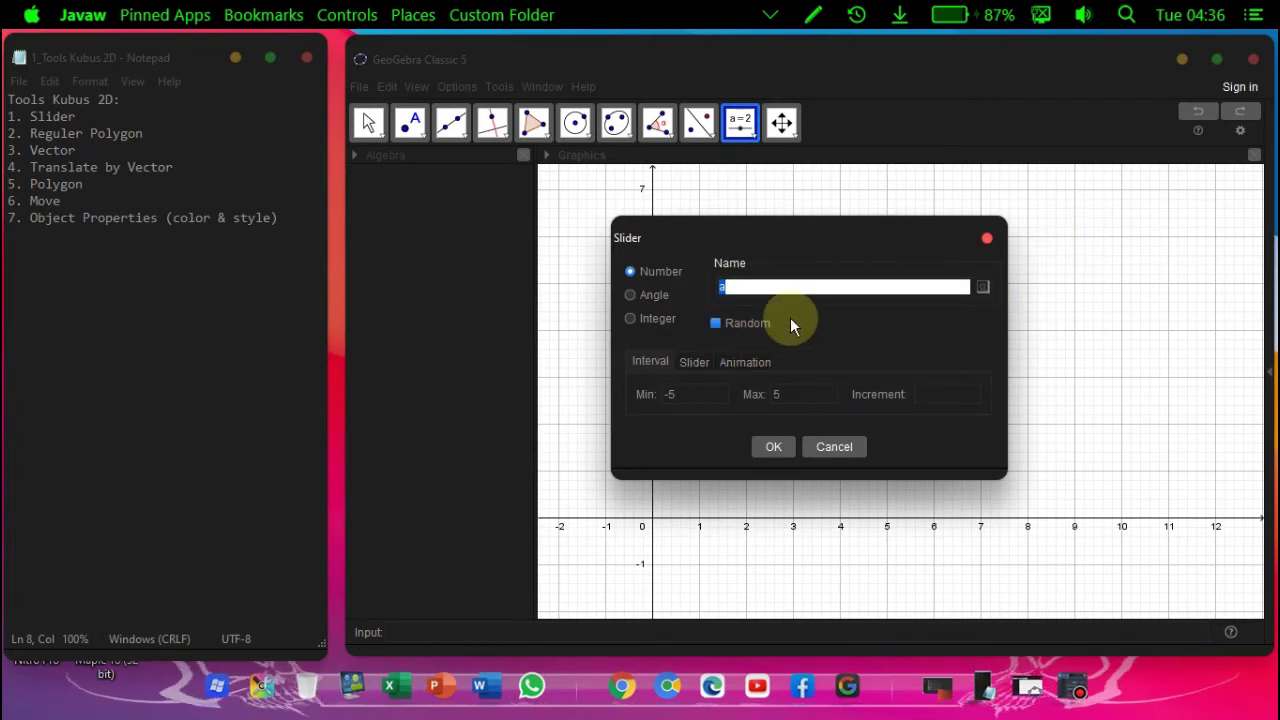
click(773, 446)
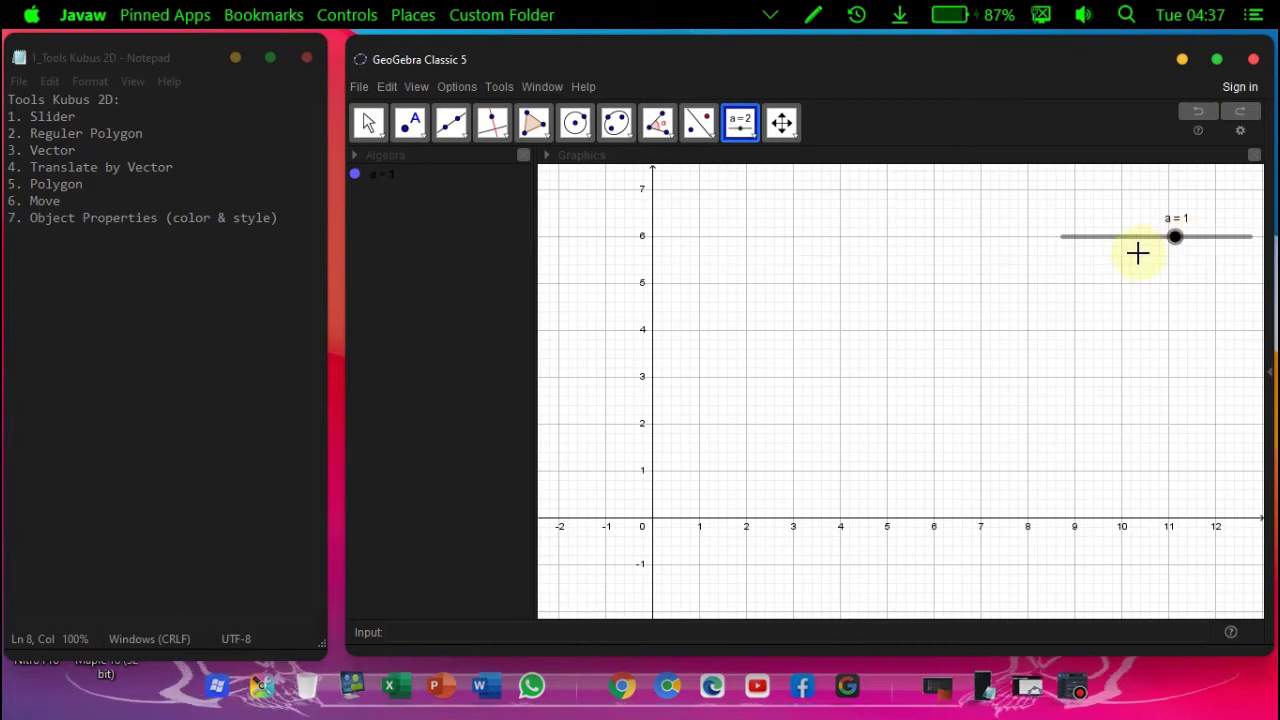
Draw a regular polygon with 4 vertices on the base points (3, 2) and (6, 2).
click(547, 131)
click(547, 131)
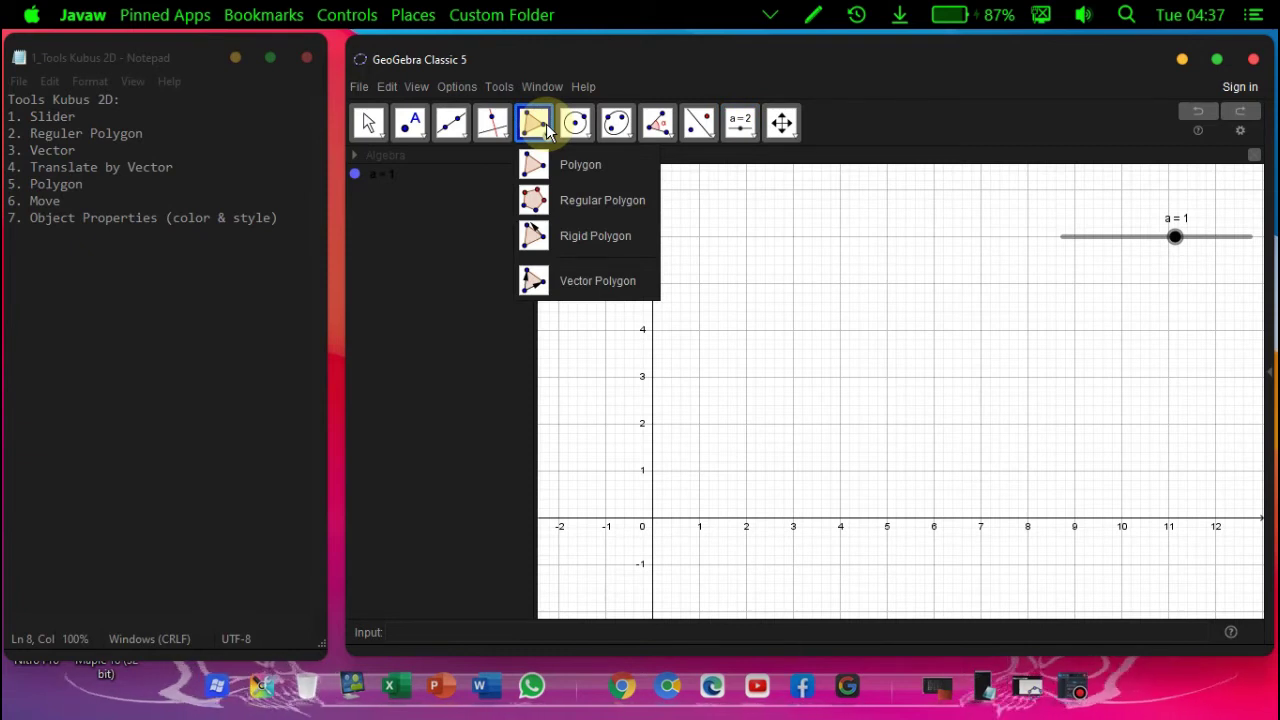
click(589, 201)
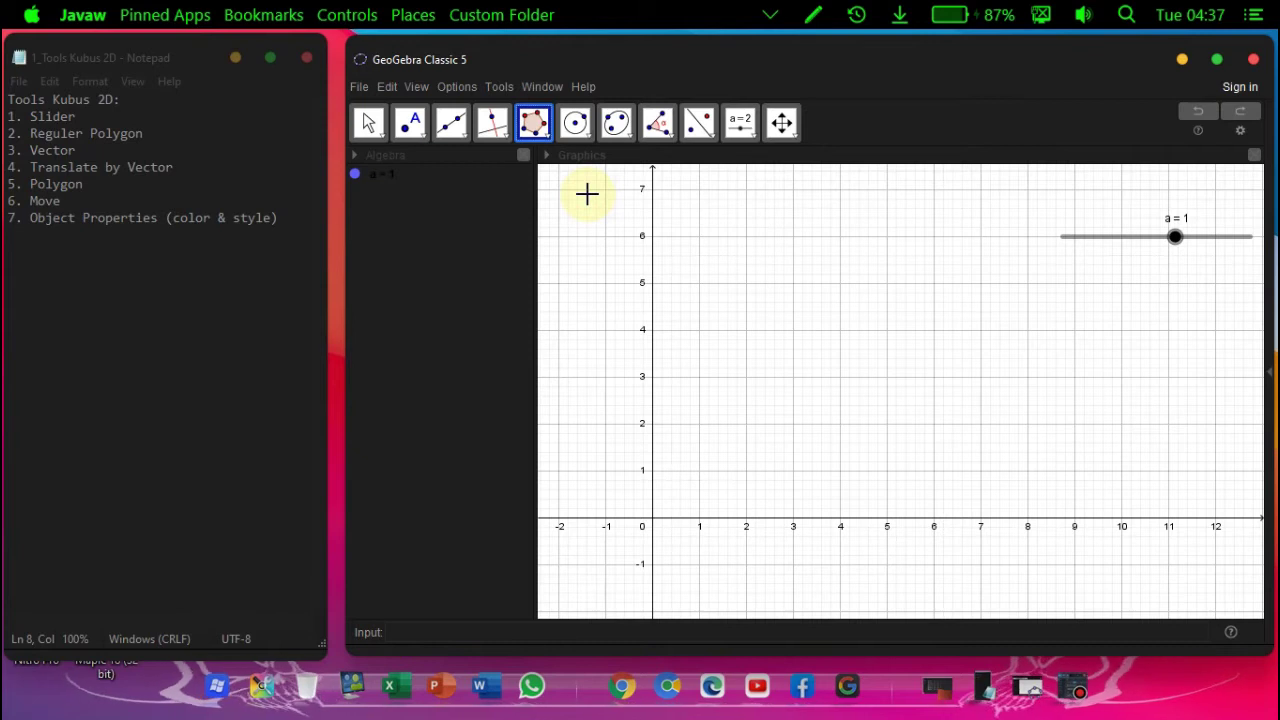
click(792, 421)
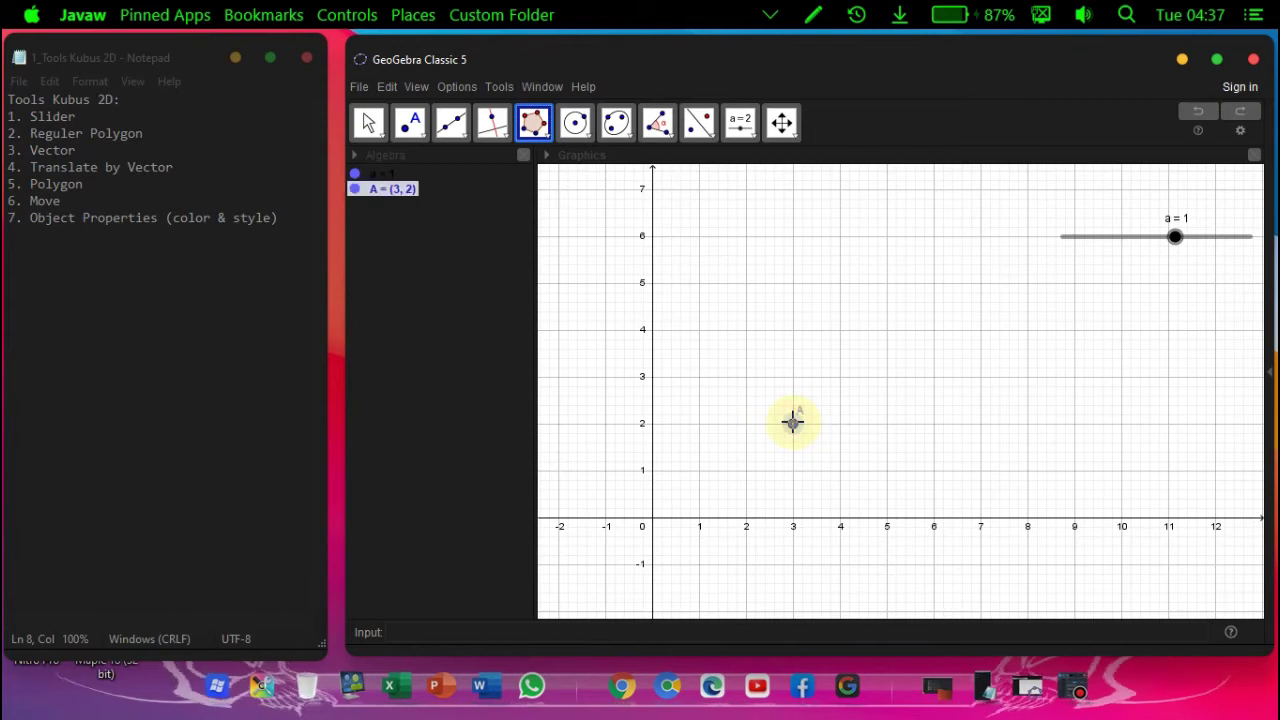
click(934, 423)
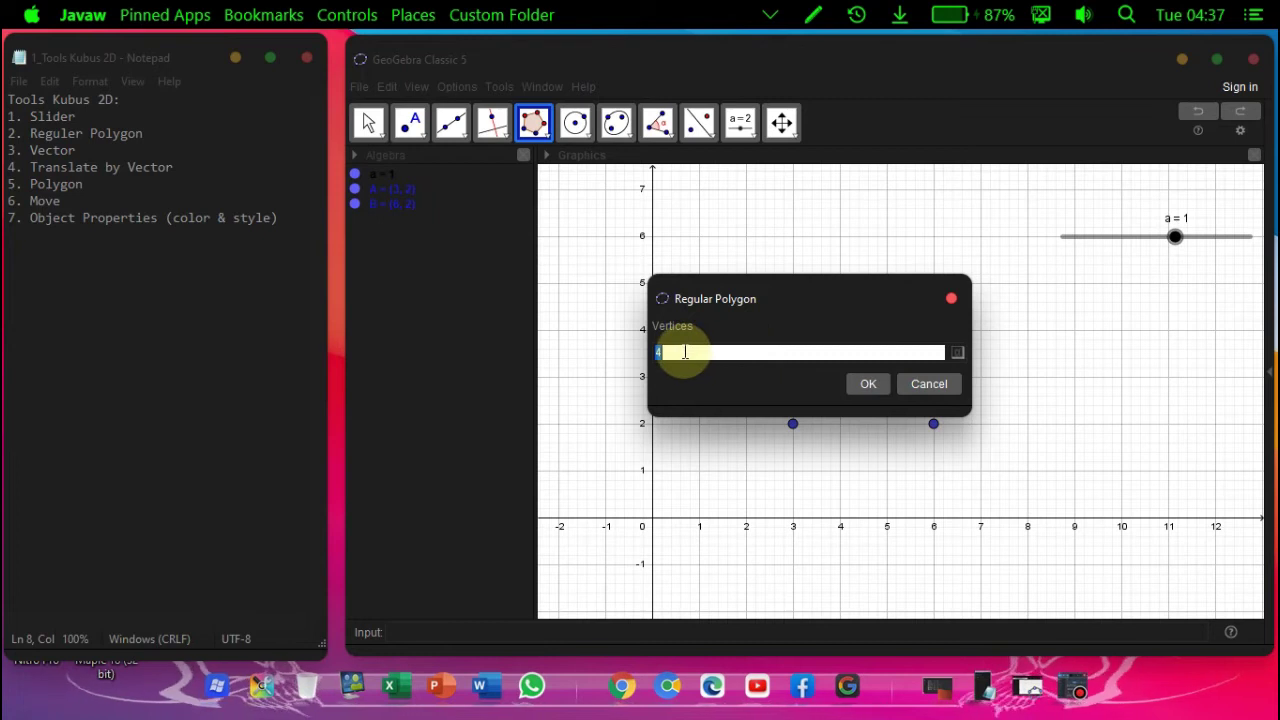
click(857, 391)
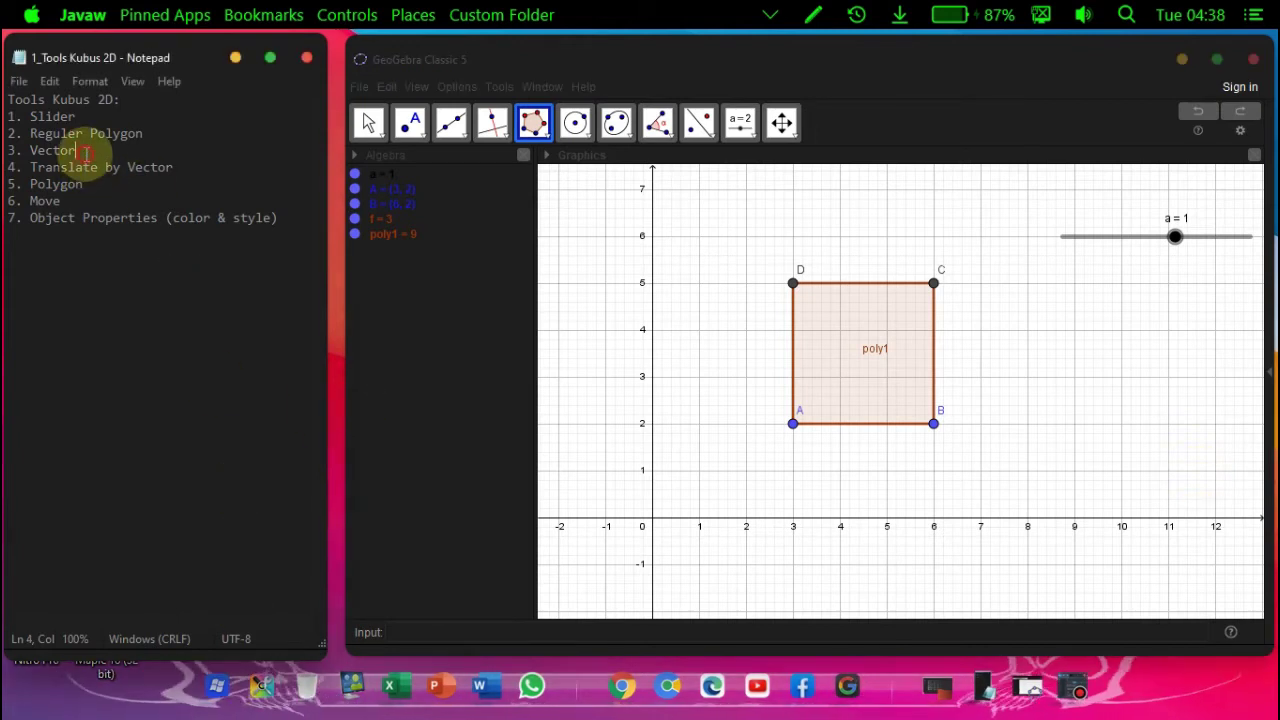
Mark Vector in the Notepad list and draw a vector in GeoGebra from (10, 4) to (11, 5).
drag(76, 151, 31, 156)
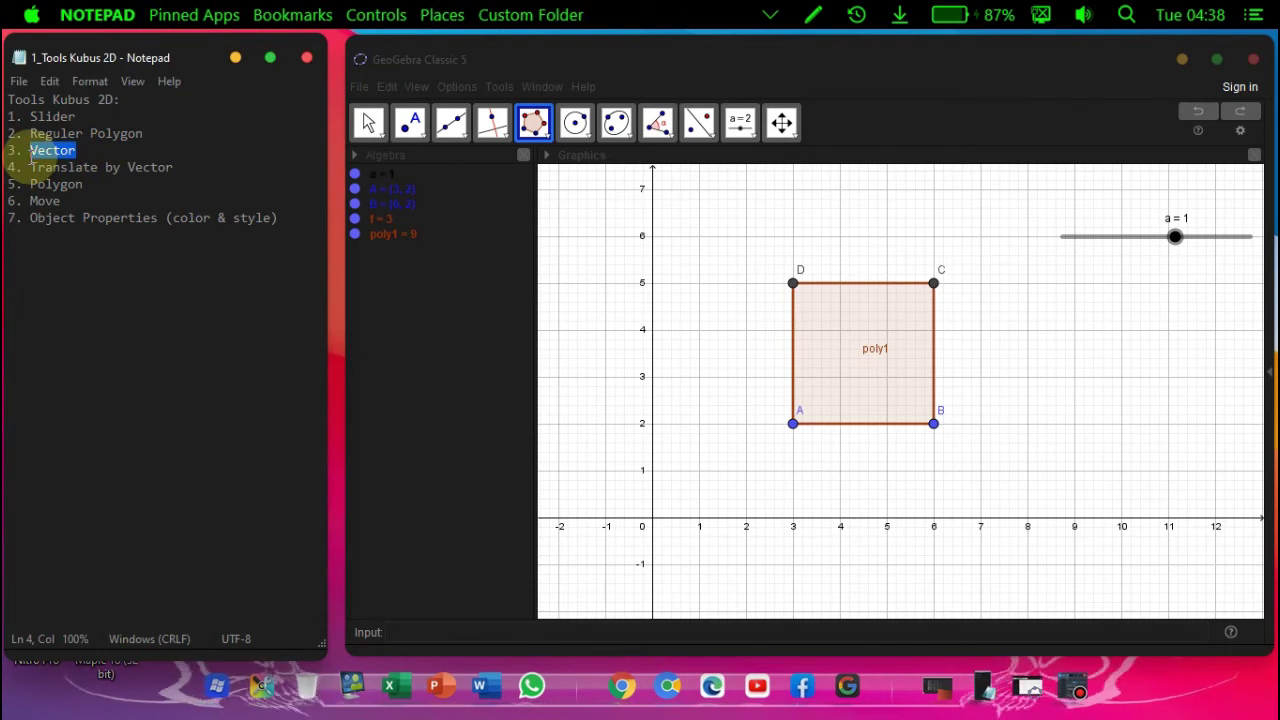
click(413, 123)
click(413, 123)
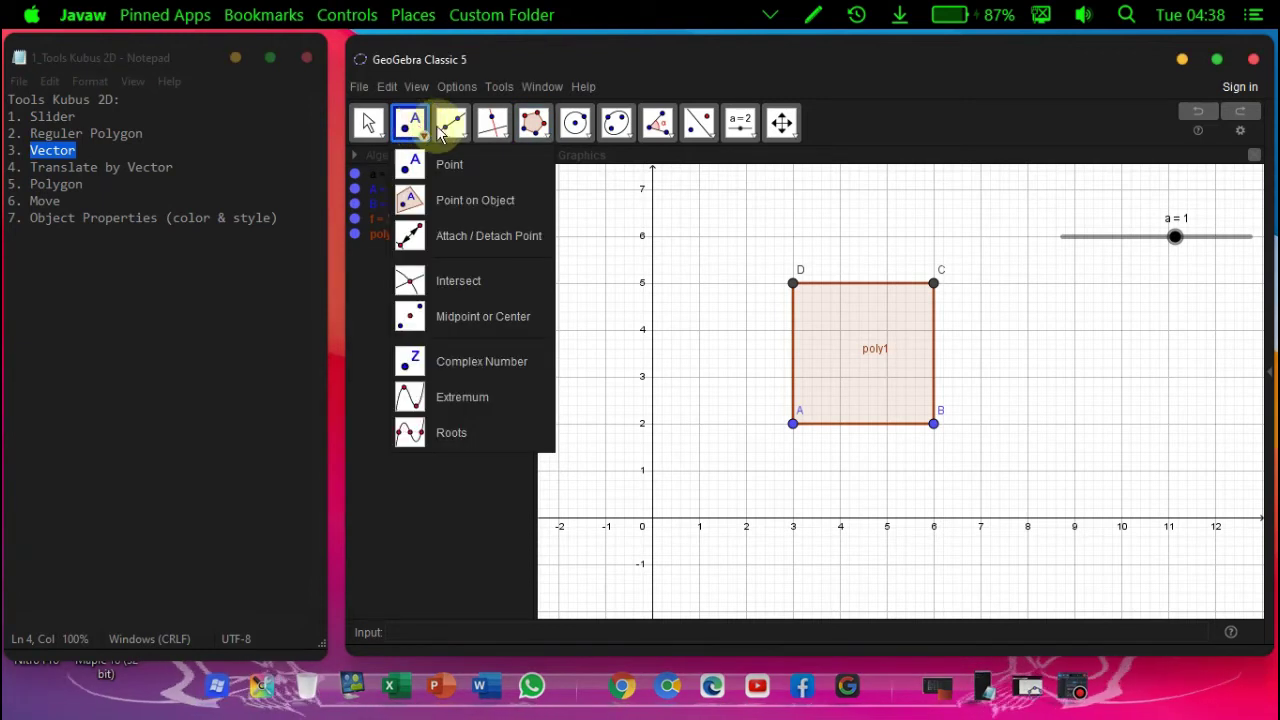
mouse_move(449, 123)
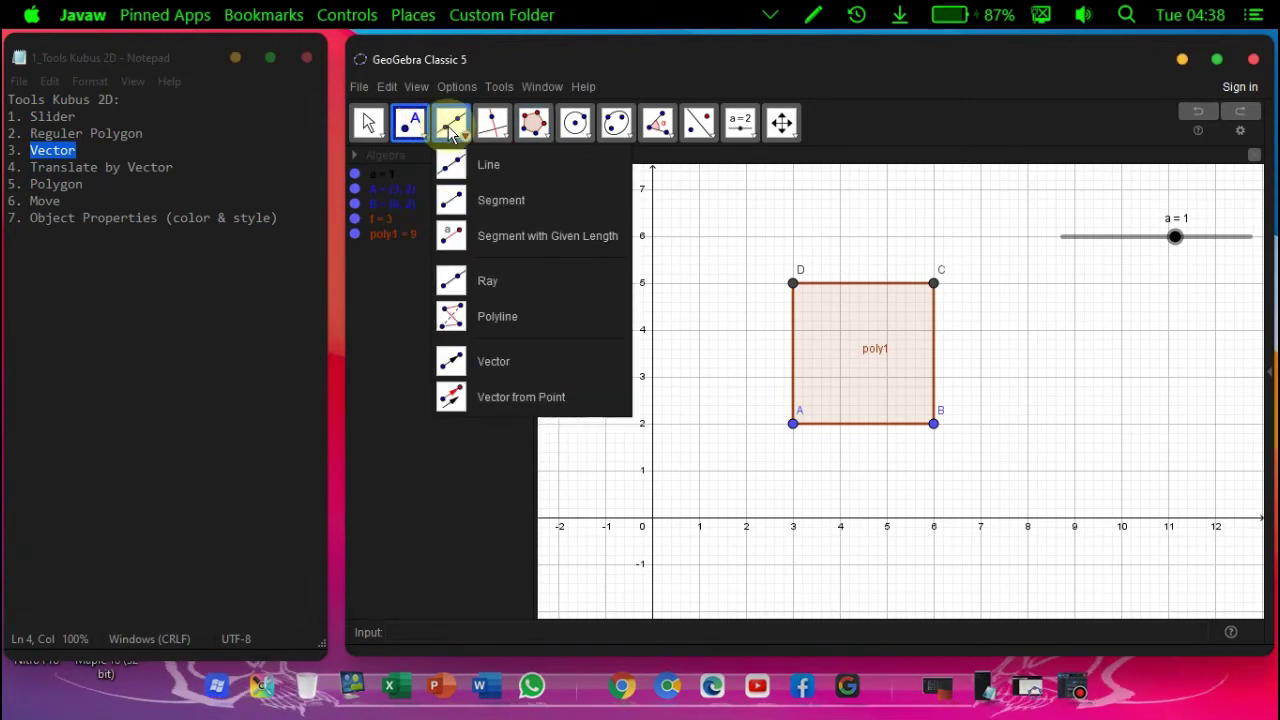
click(500, 364)
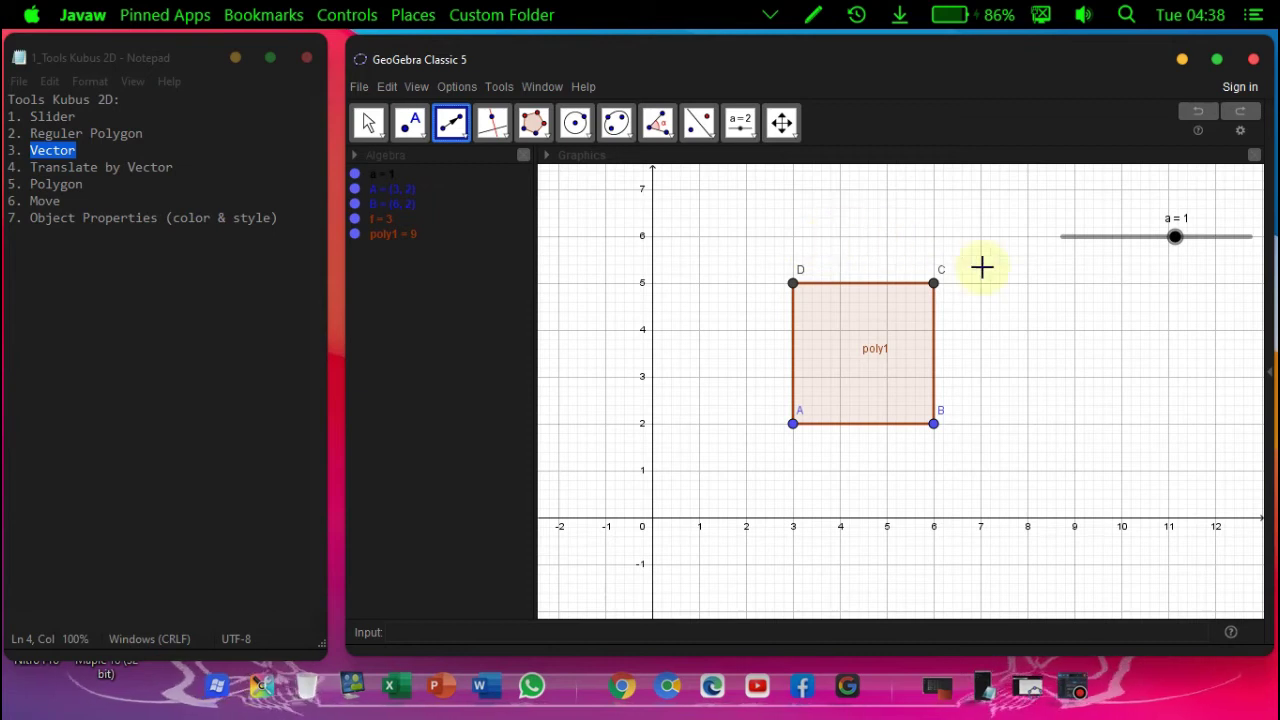
click(1122, 329)
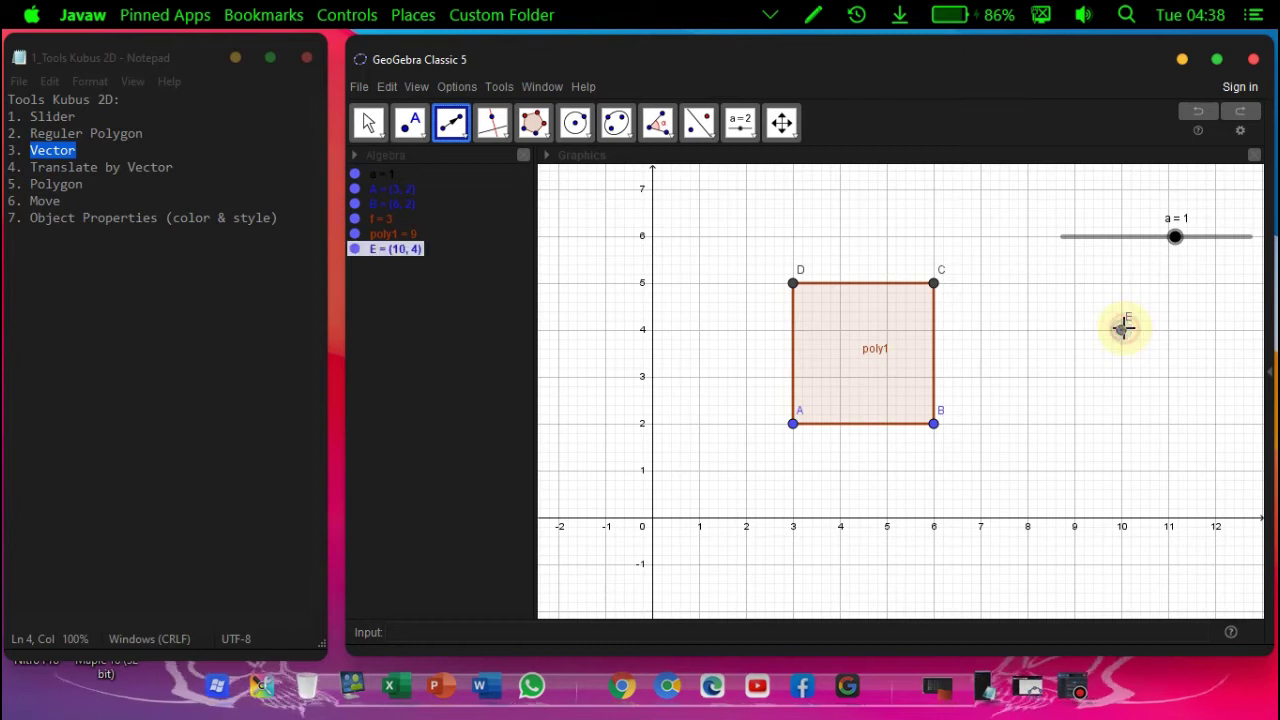
click(1168, 285)
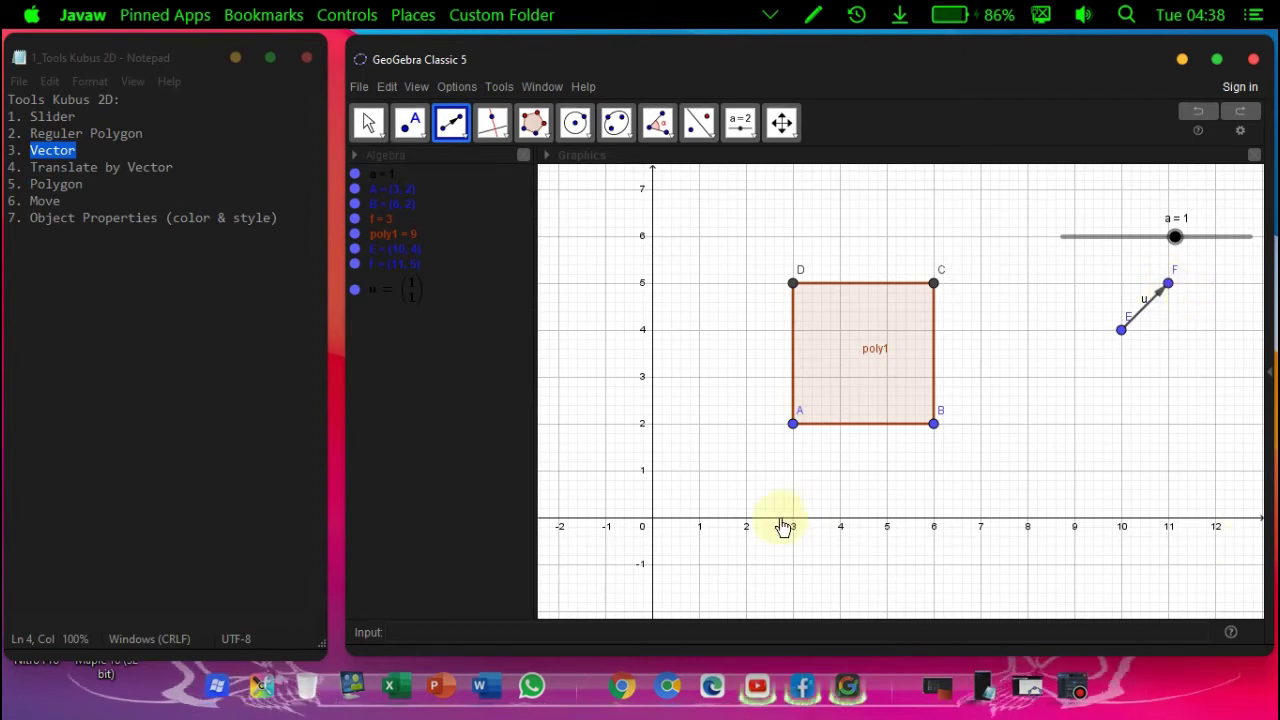
click(737, 134)
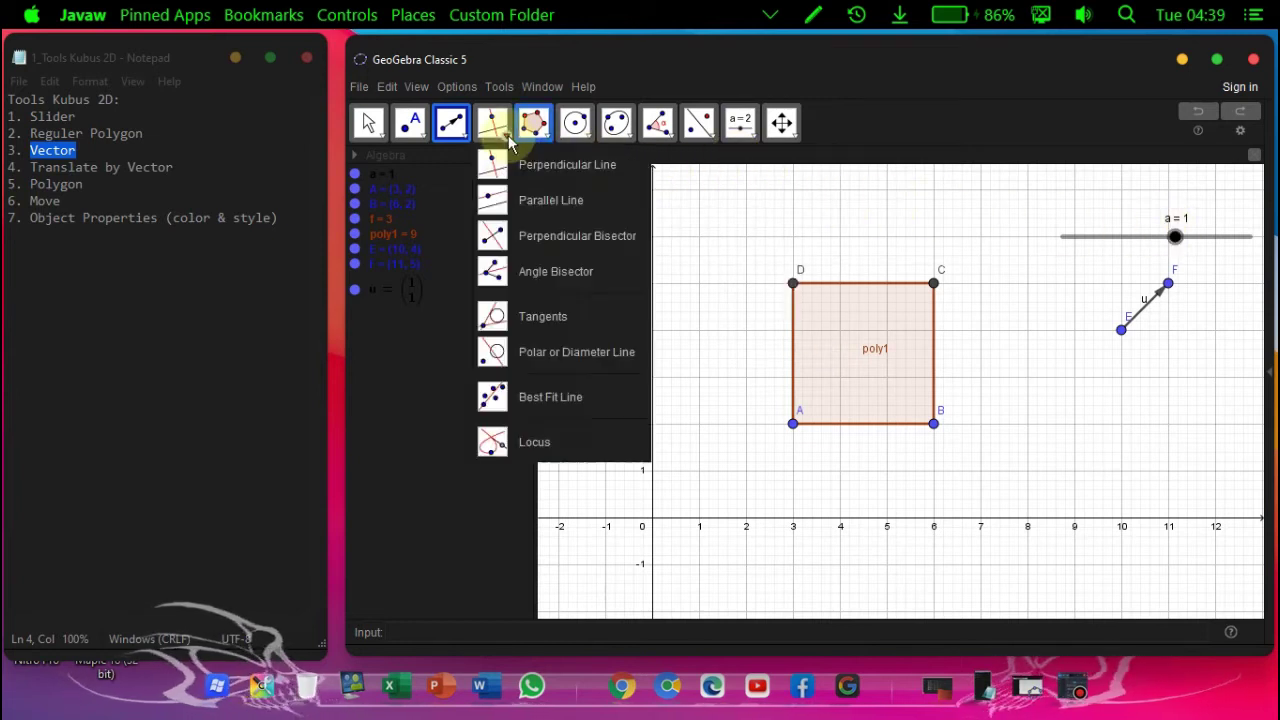
mouse_move(530, 135)
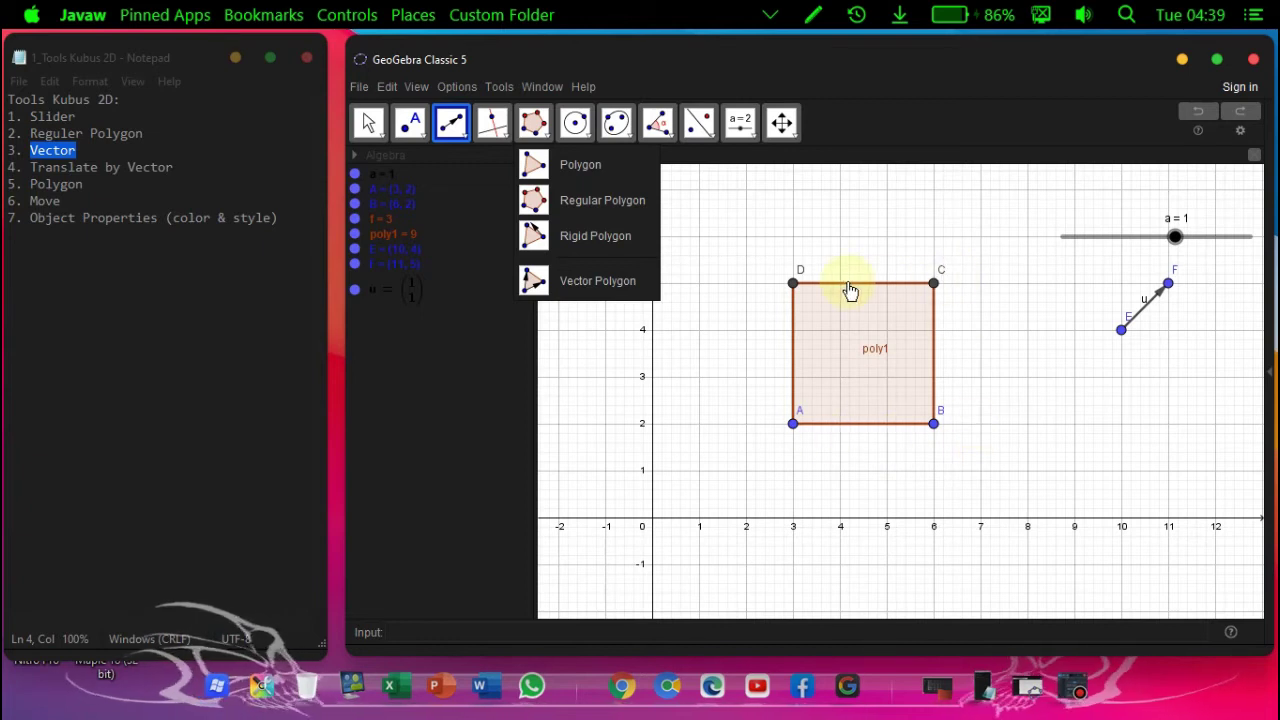
click(451, 122)
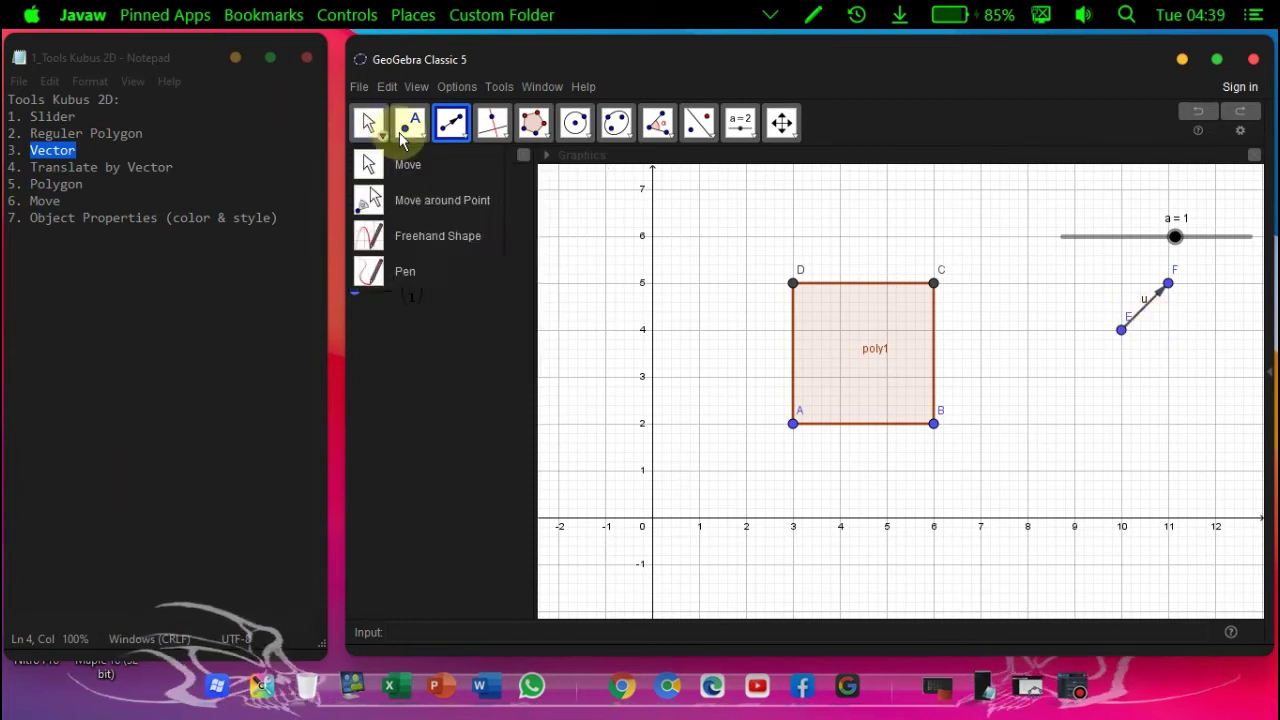
Mark Translate by Vector in the Notepad list and translate point A by vector u in GeoGebra.
click(452, 128)
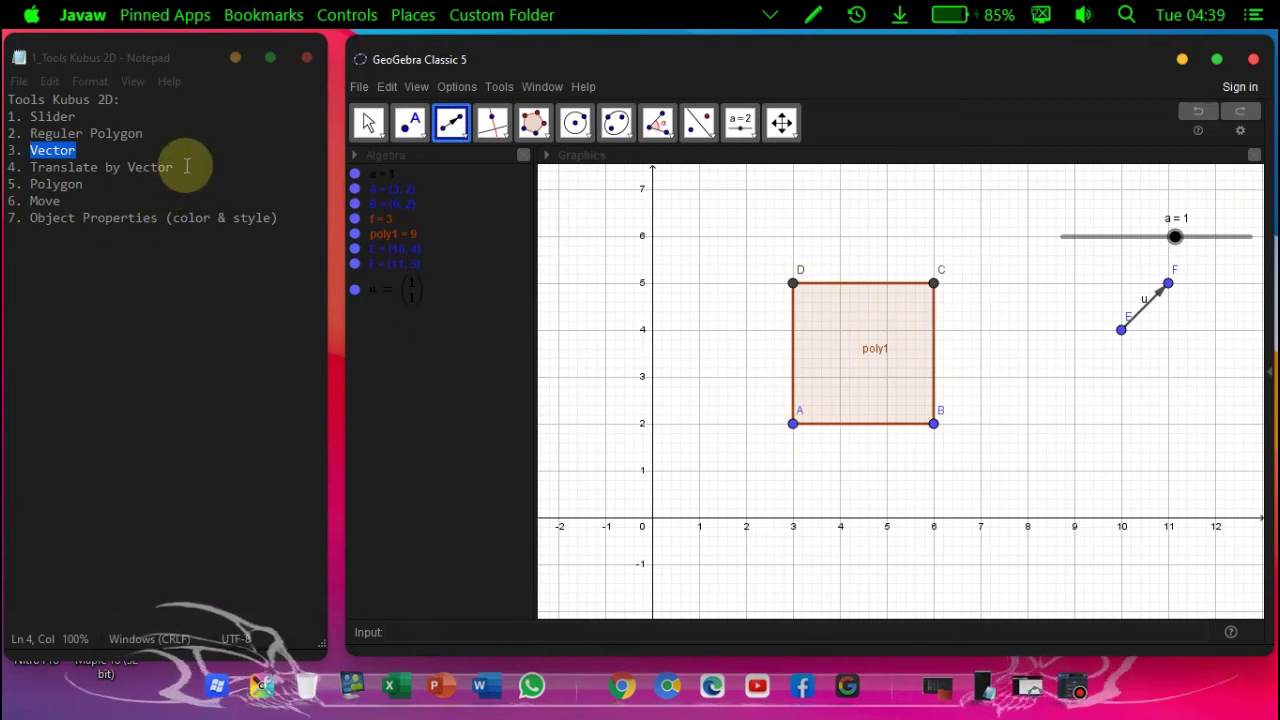
drag(176, 167, 28, 170)
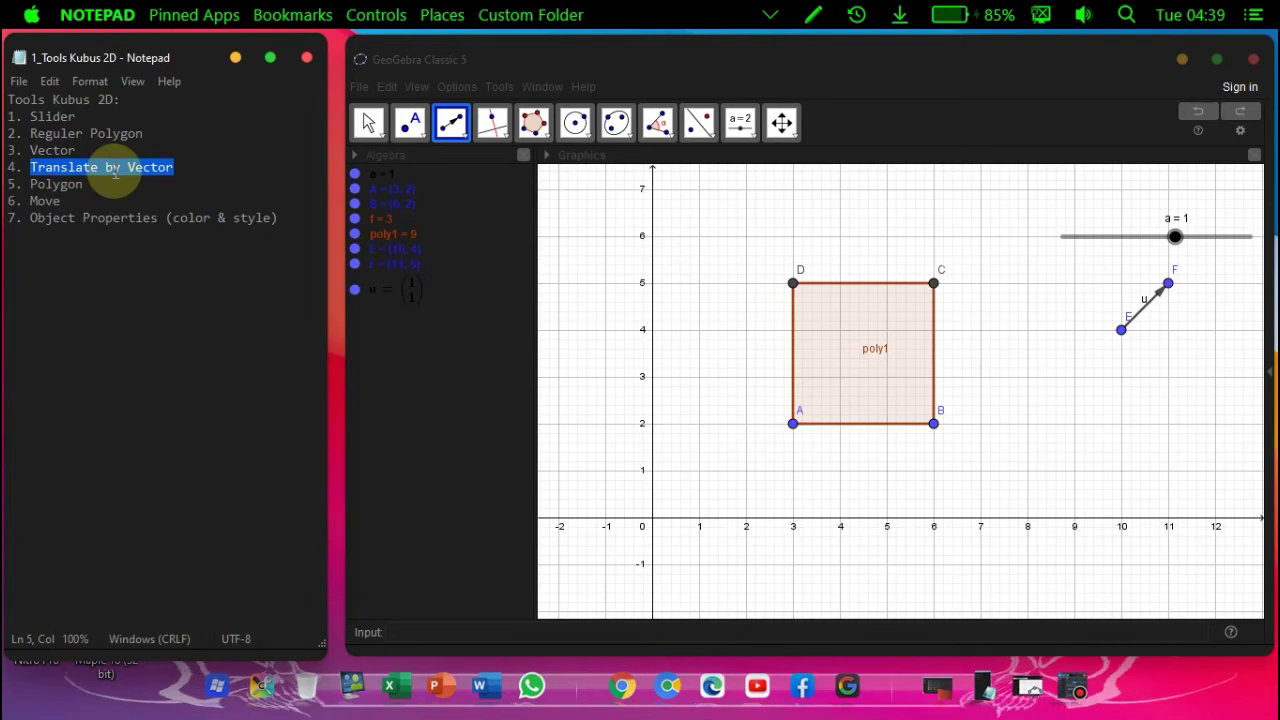
click(647, 122)
click(665, 122)
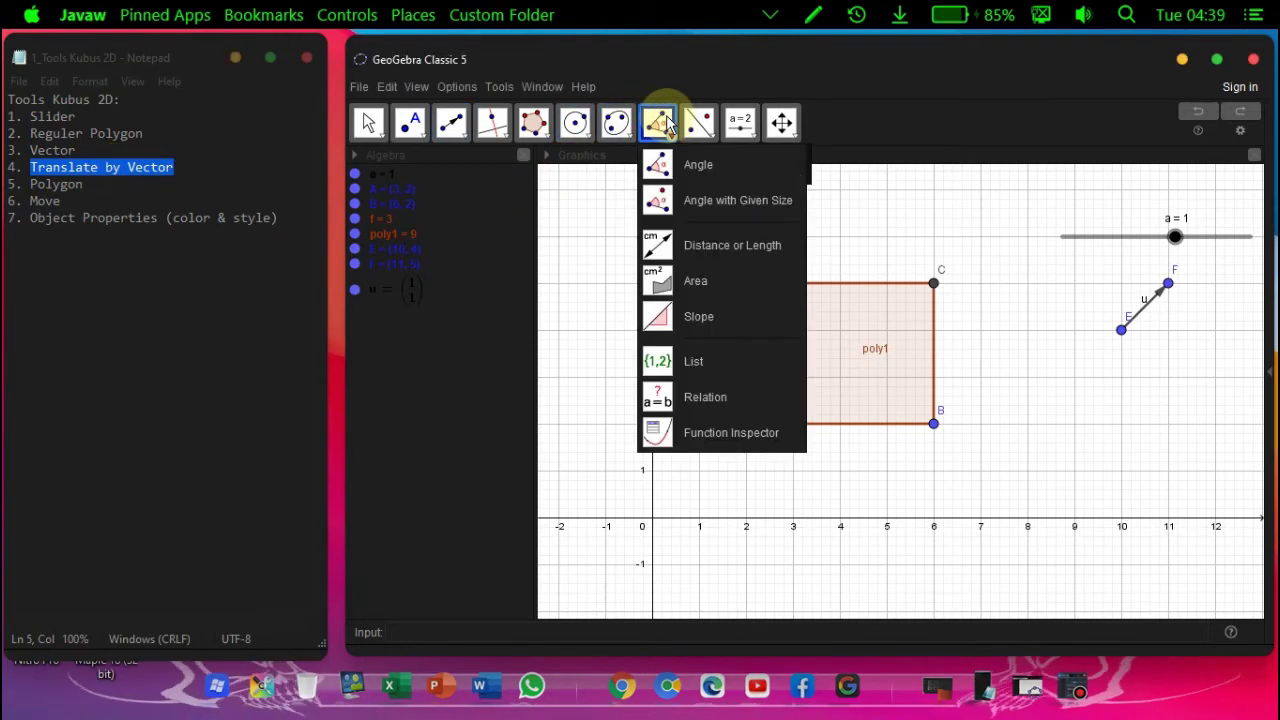
click(700, 122)
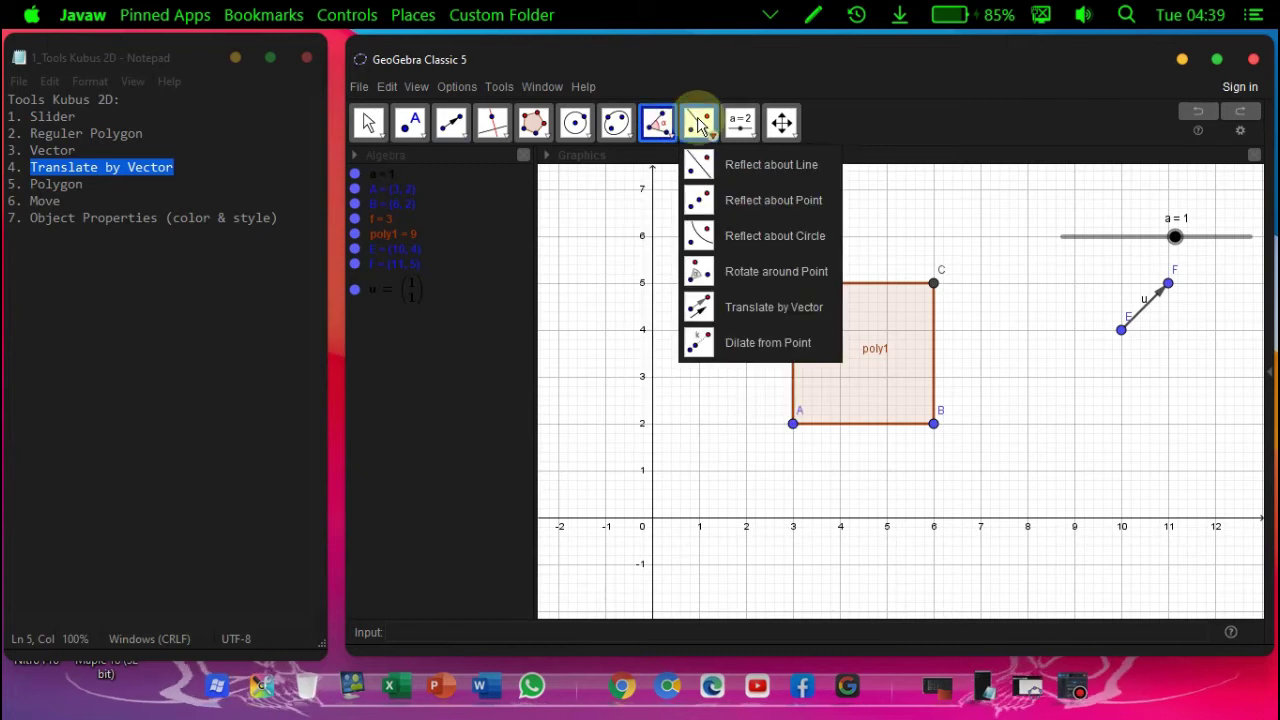
click(737, 122)
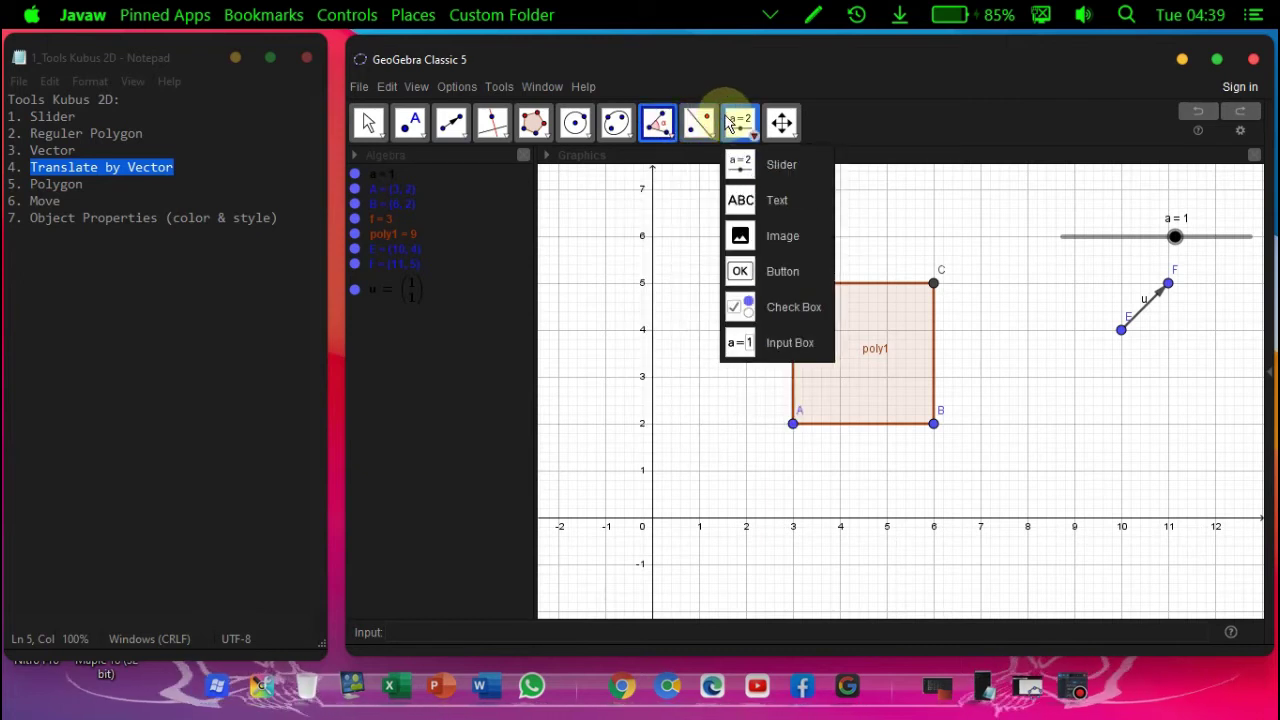
click(768, 122)
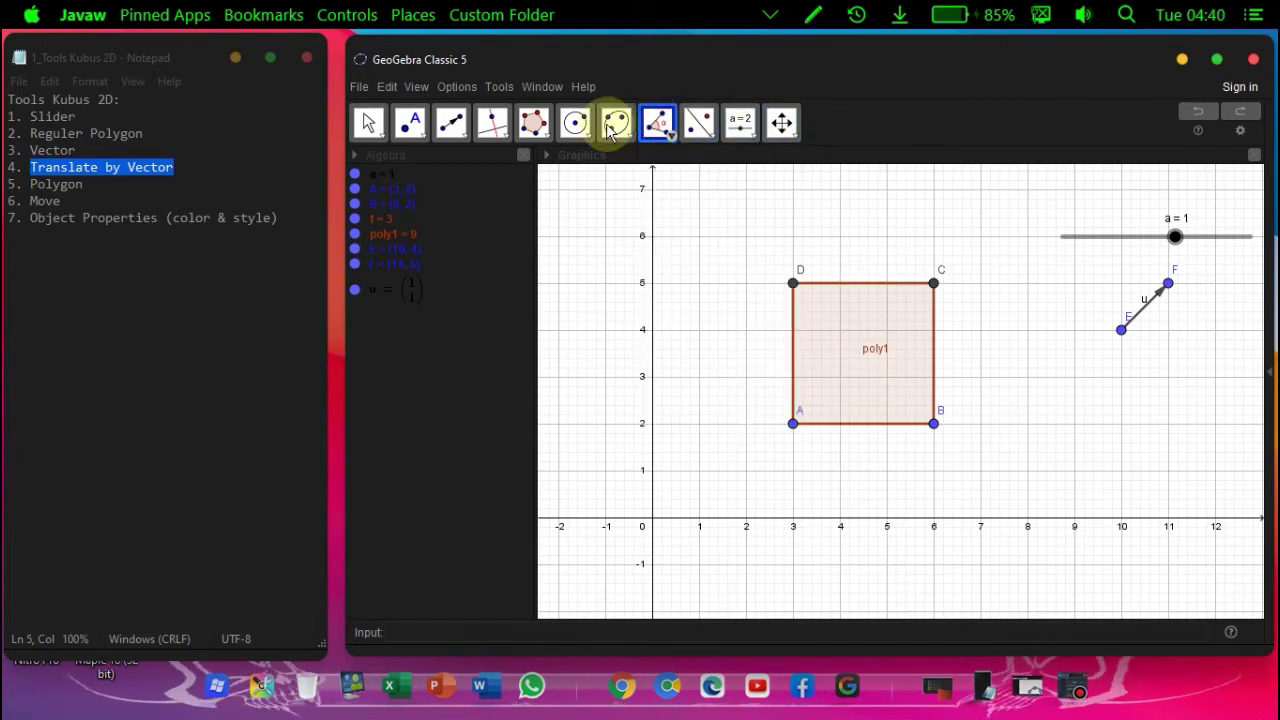
mouse_move(644, 132)
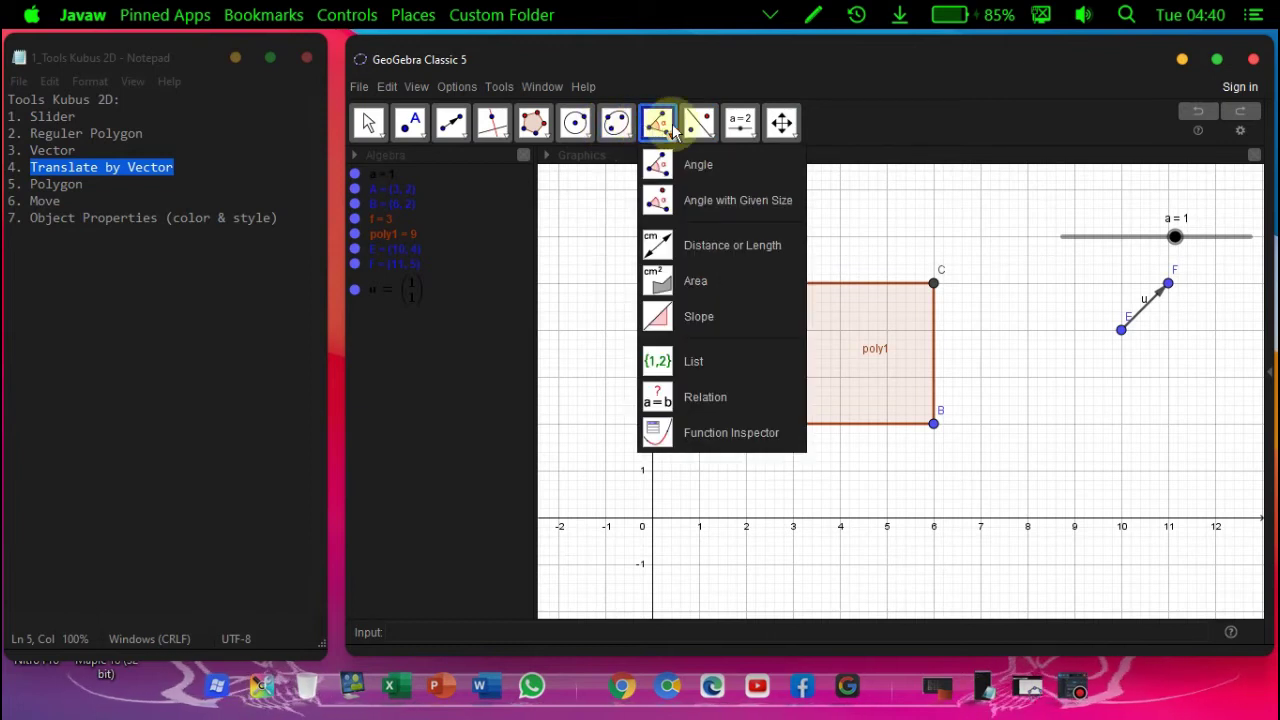
mouse_move(690, 130)
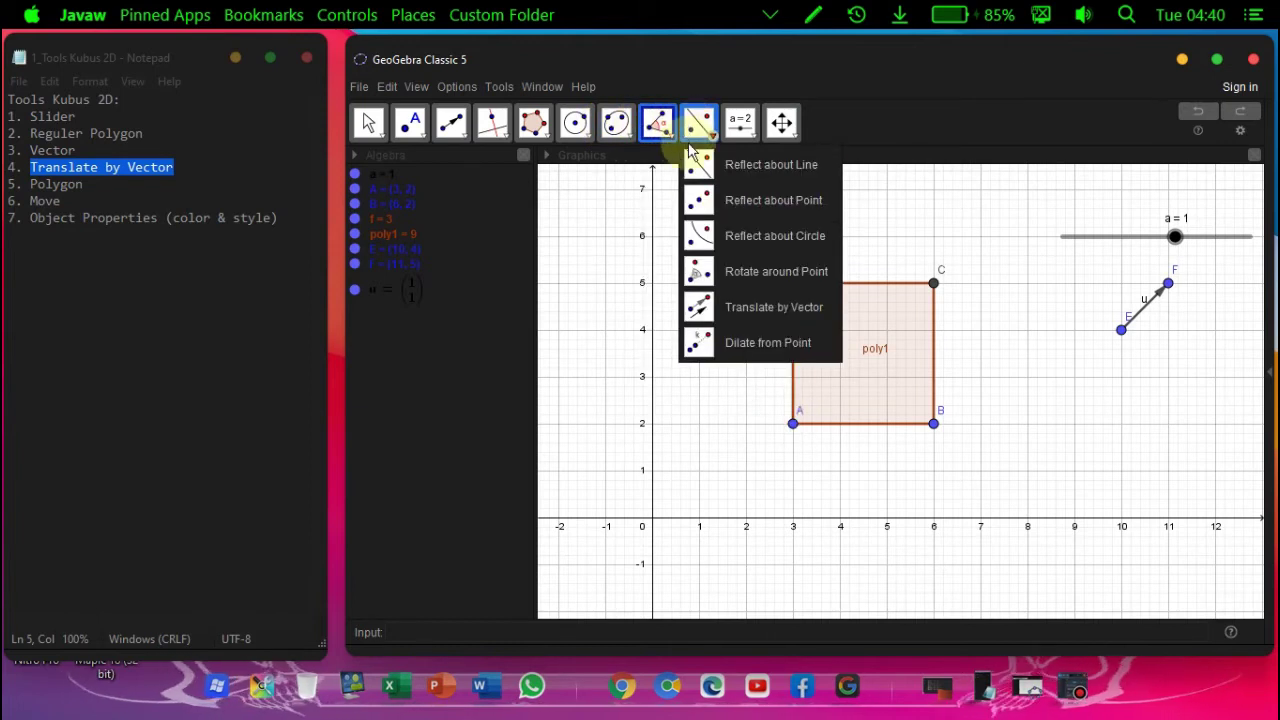
click(741, 312)
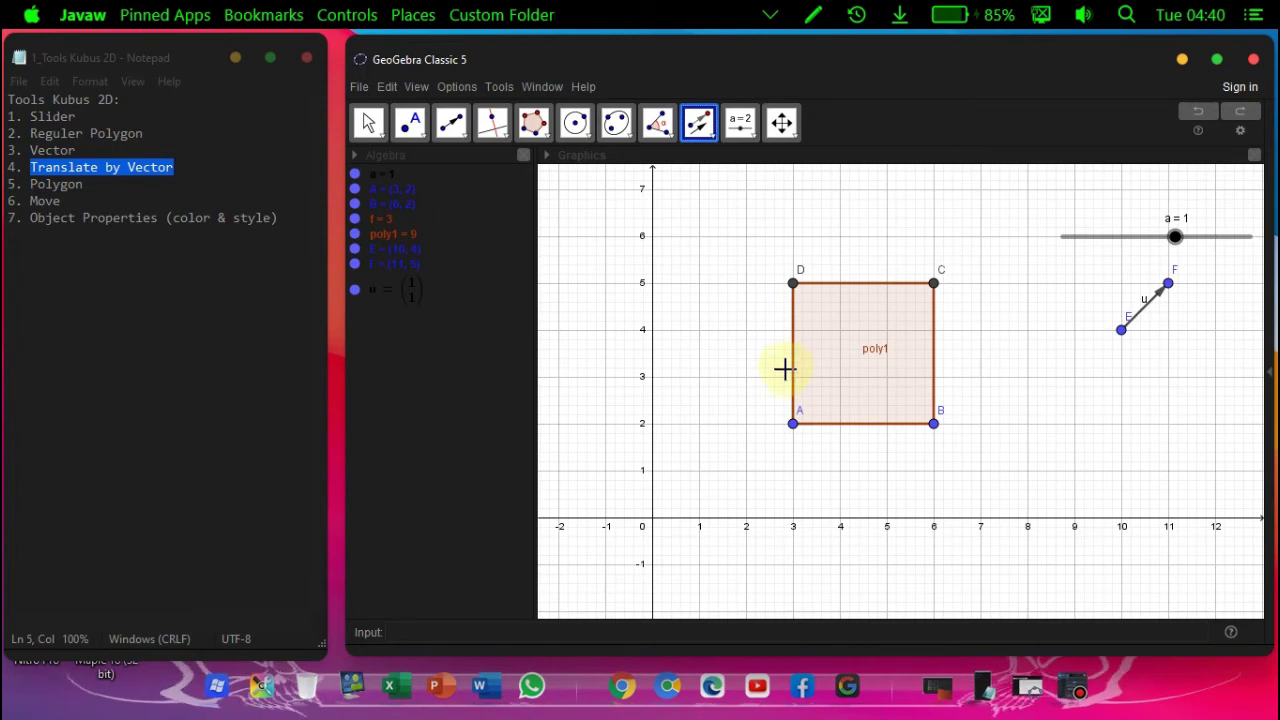
click(793, 425)
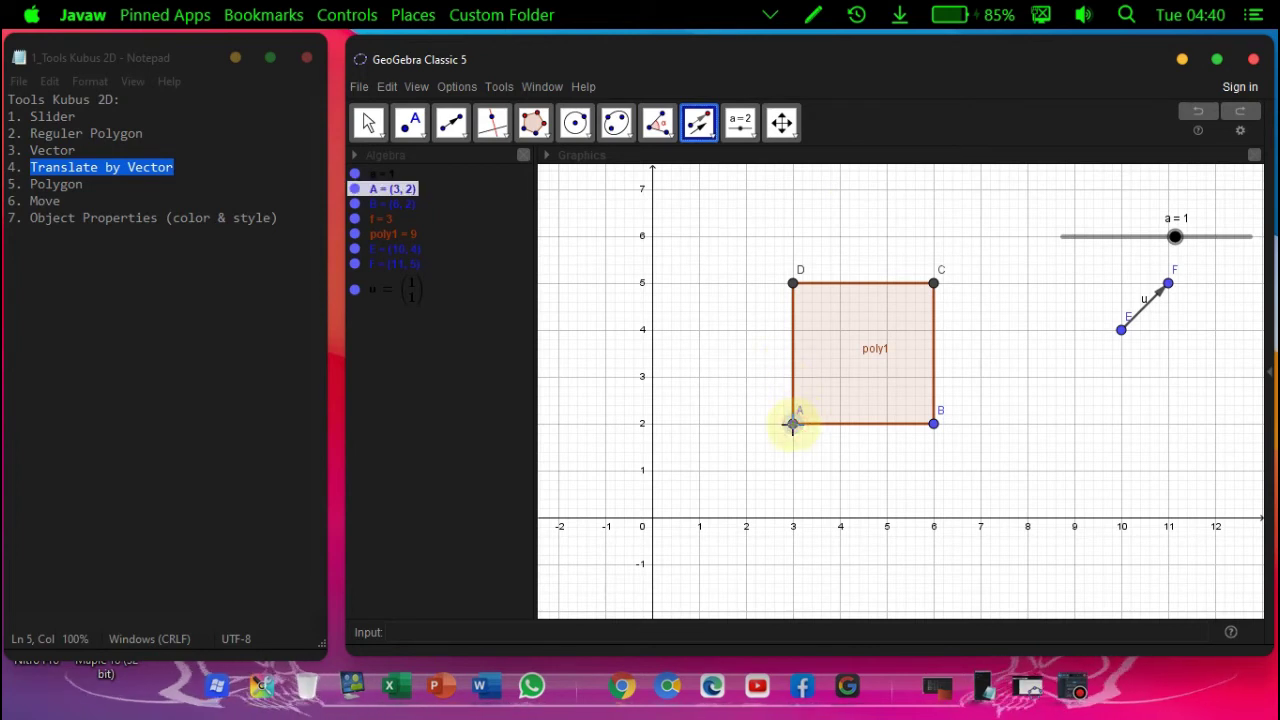
click(1145, 319)
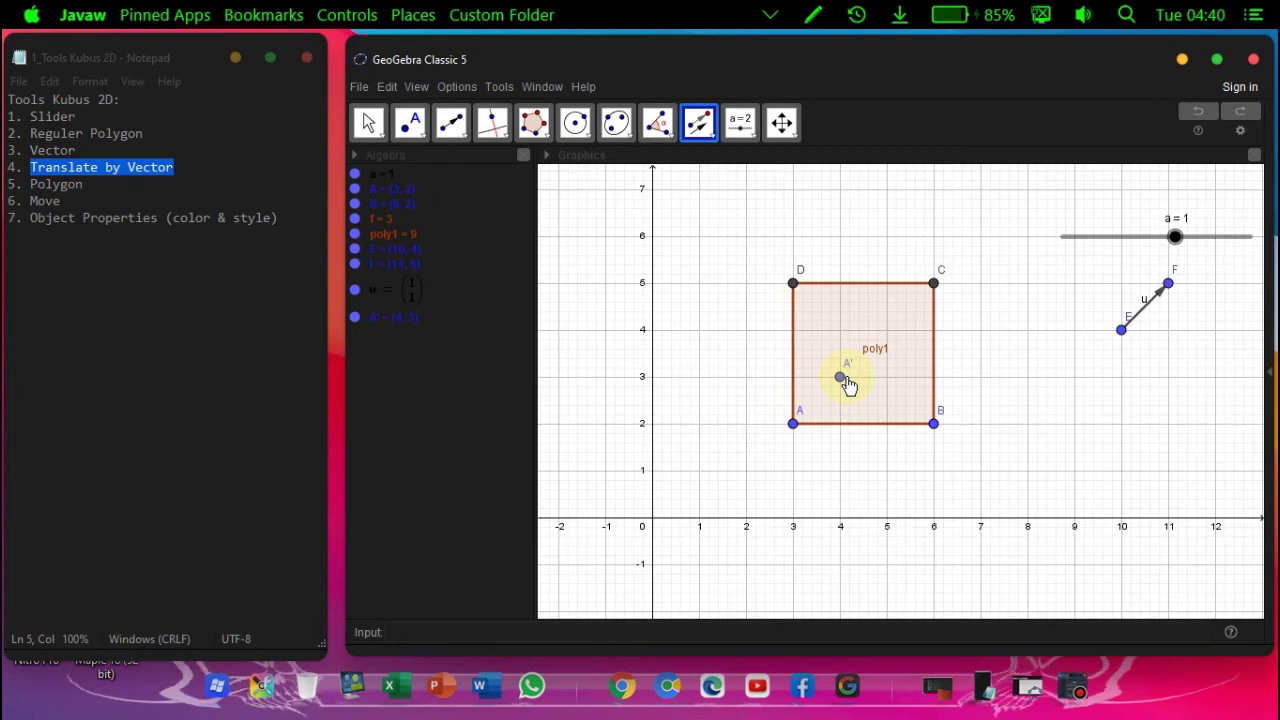
Translate the square's remaining vertices B, C and D by vector u.
click(937, 430)
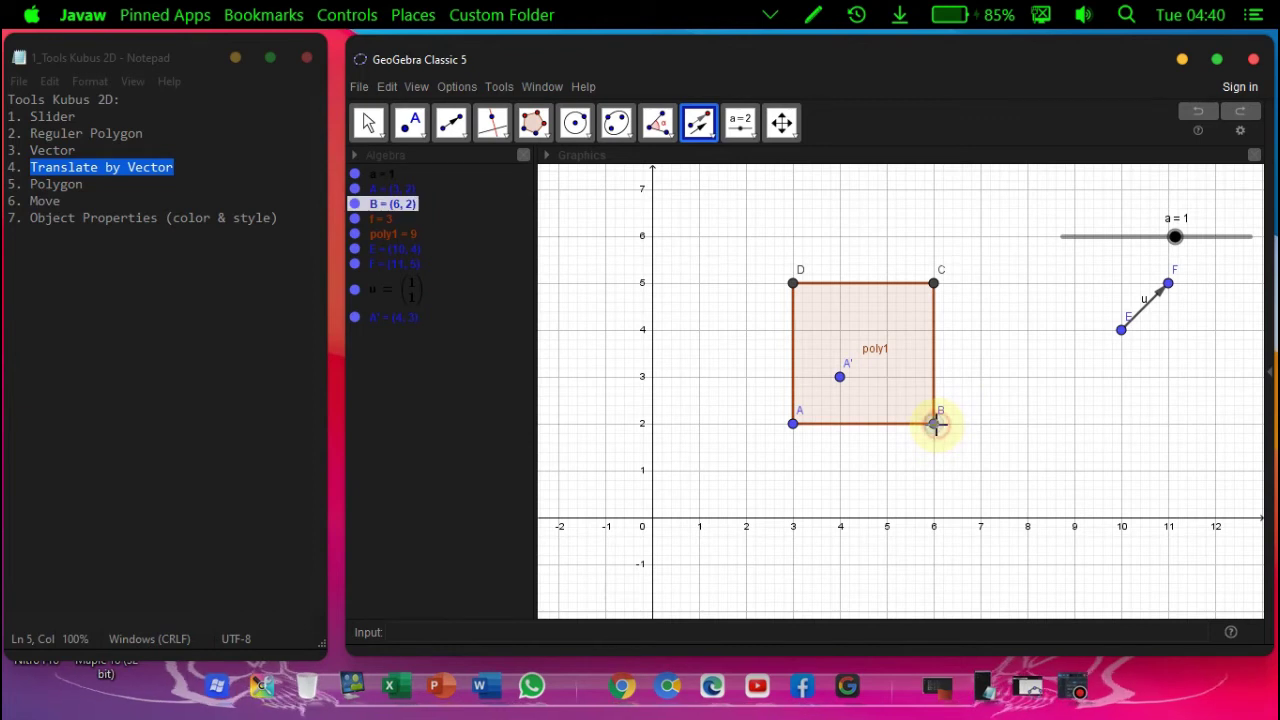
click(1143, 308)
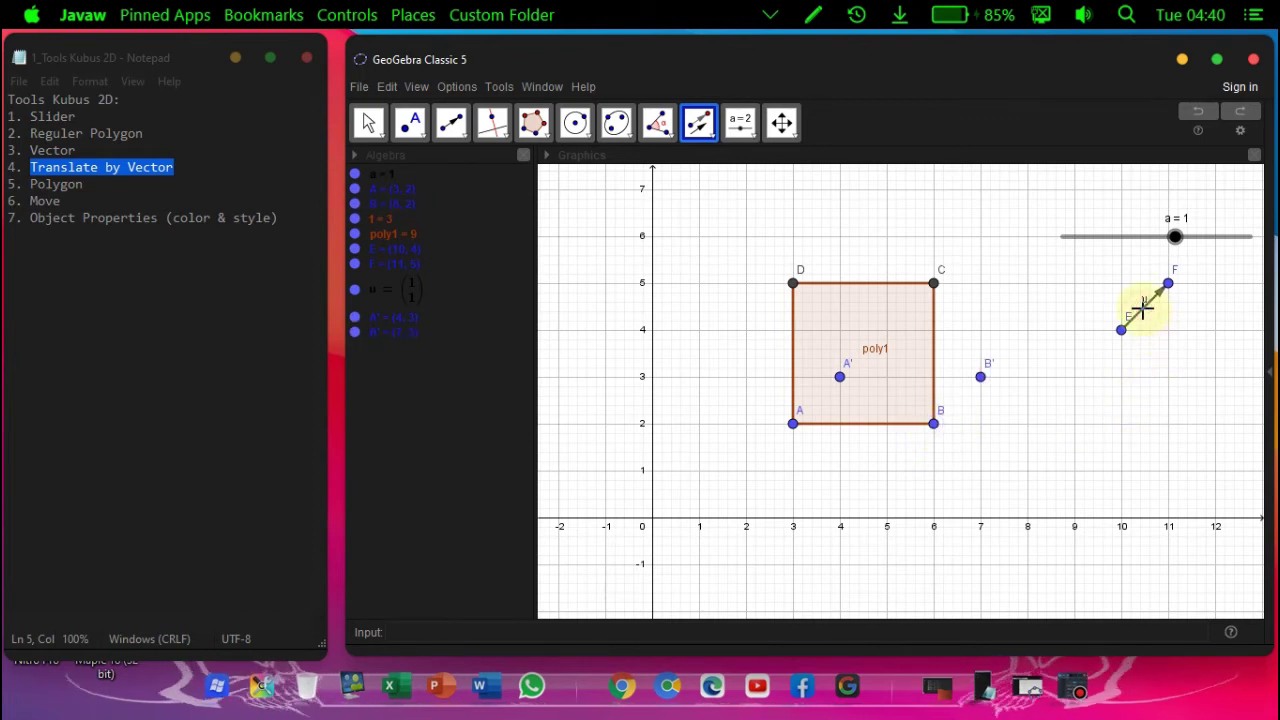
click(932, 281)
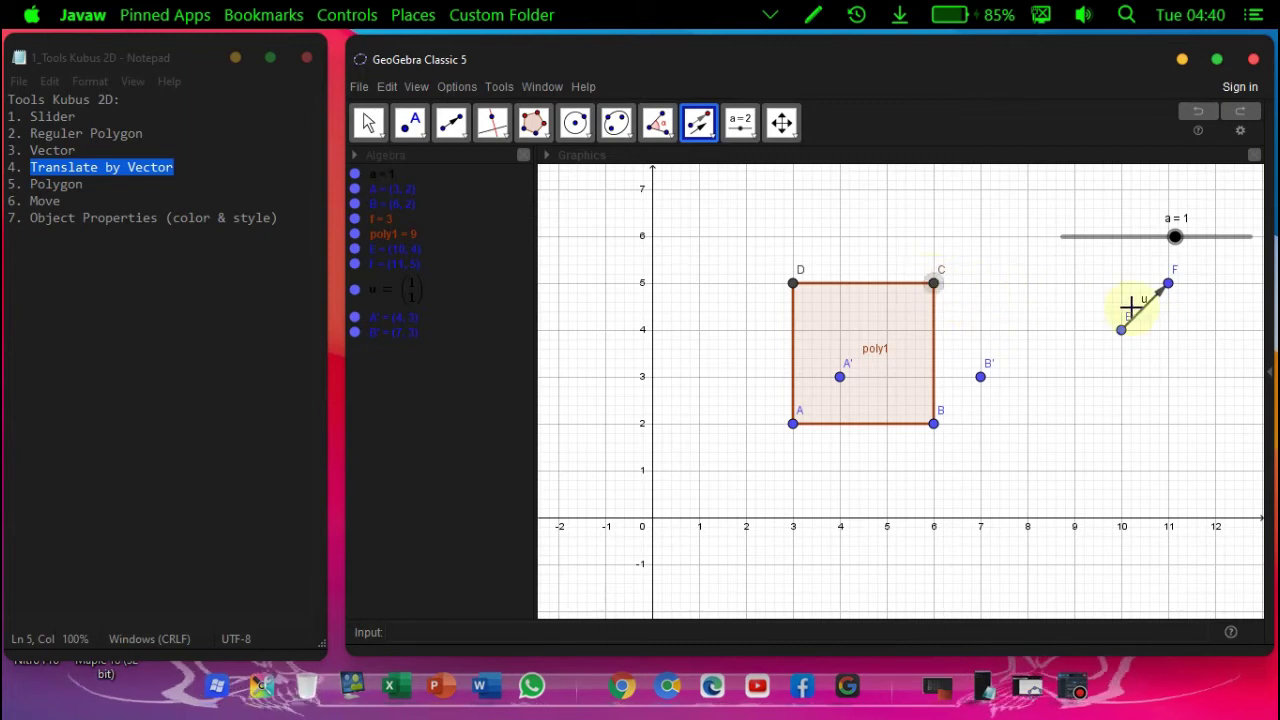
click(1140, 309)
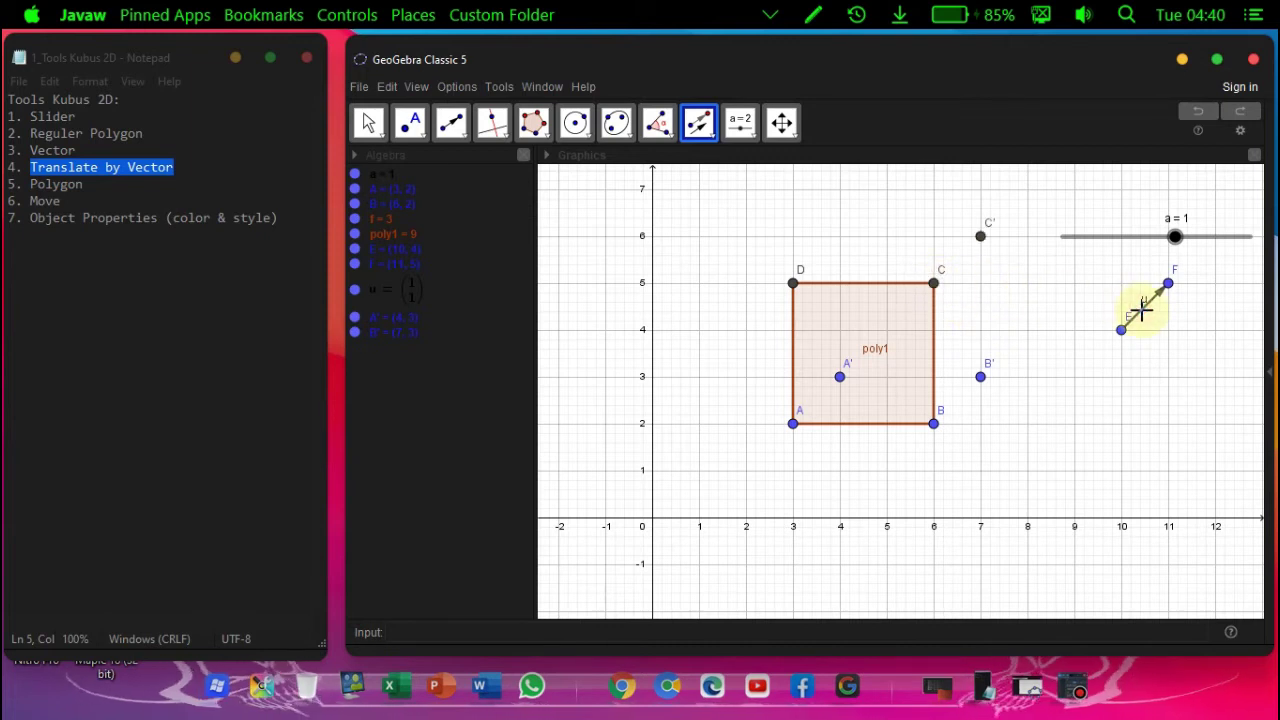
click(795, 289)
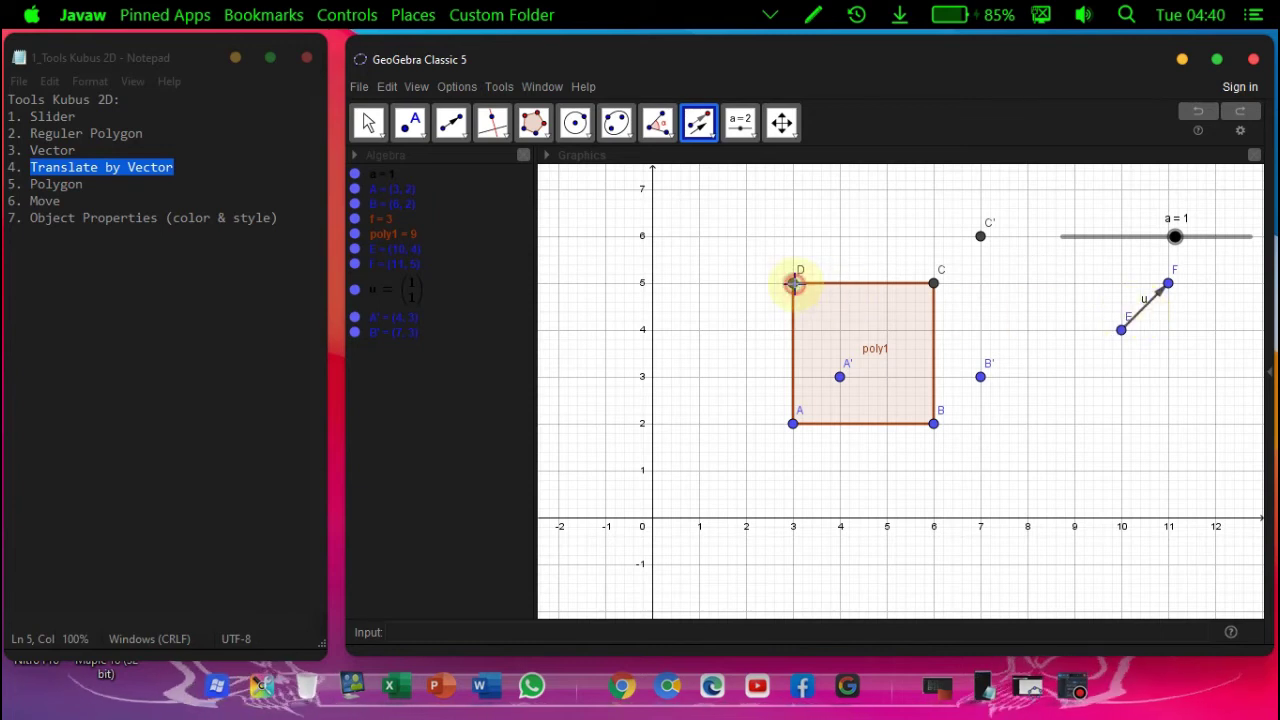
click(1133, 313)
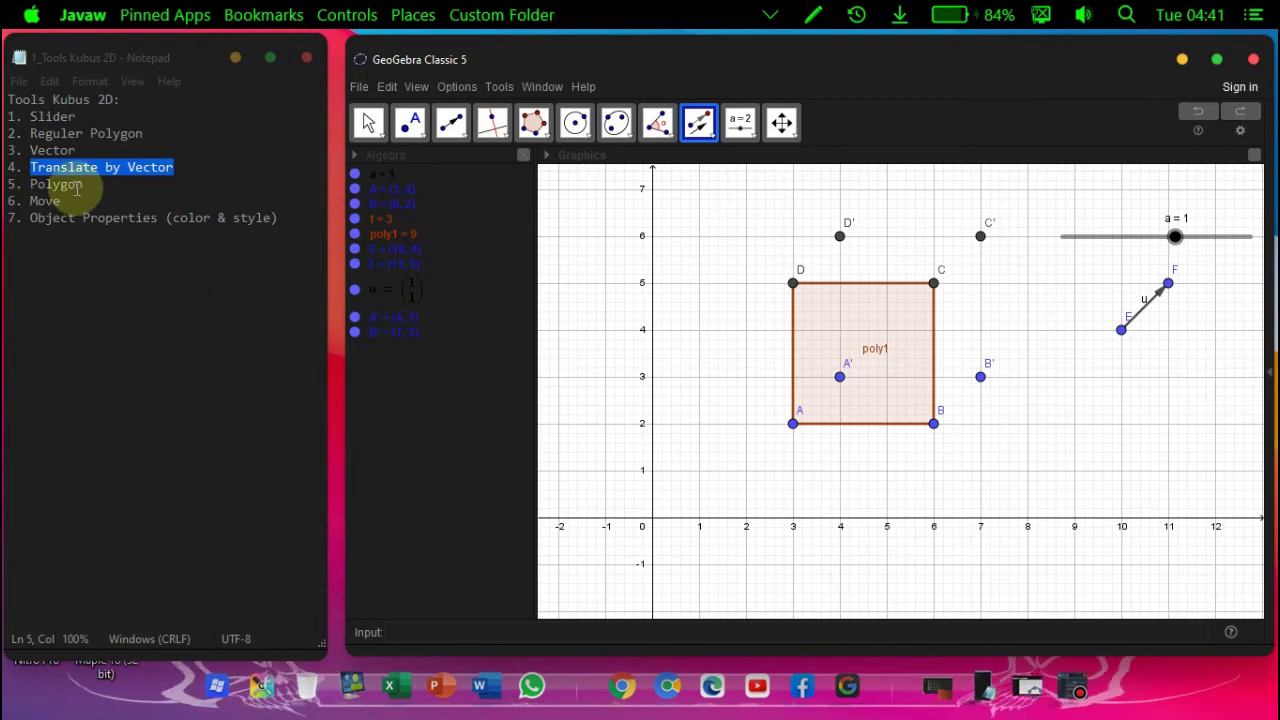
Mark Polygon in the Notepad list and draw the cube's bottom face in GeoGebra as polygon A, A', B', B.
drag(82, 184, 30, 185)
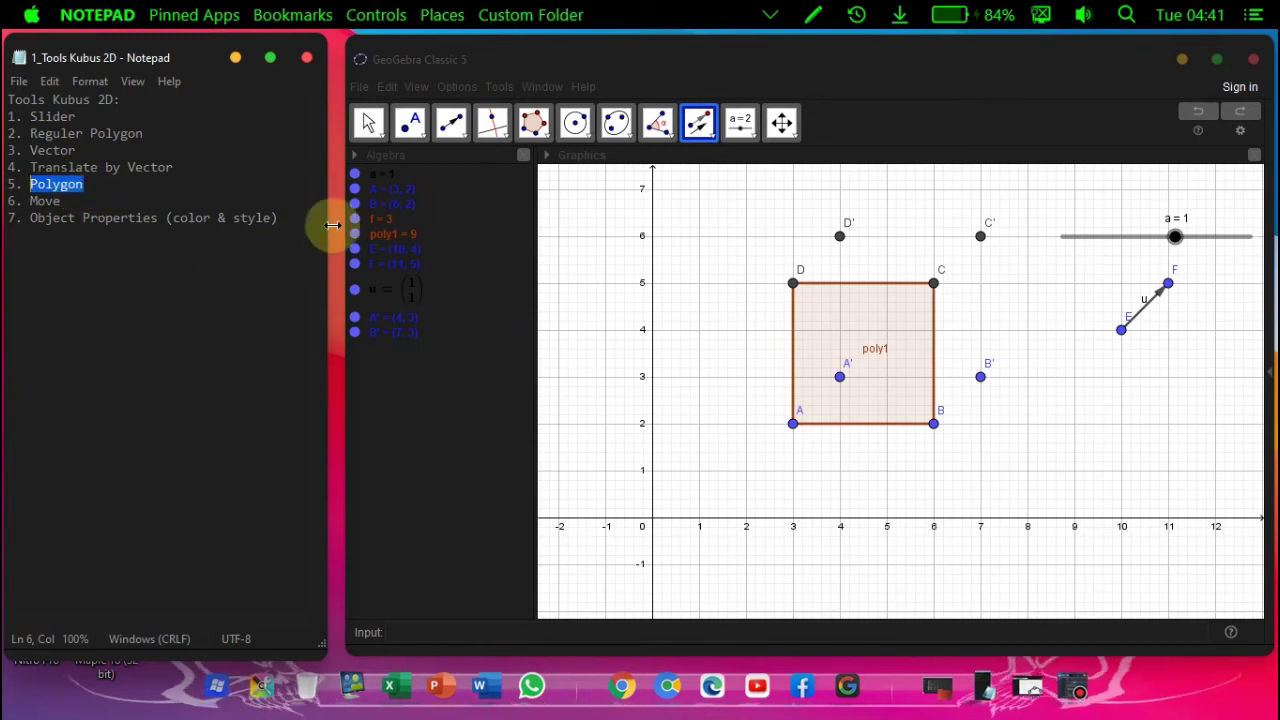
click(528, 129)
click(528, 129)
click(528, 129)
click(528, 129)
click(530, 128)
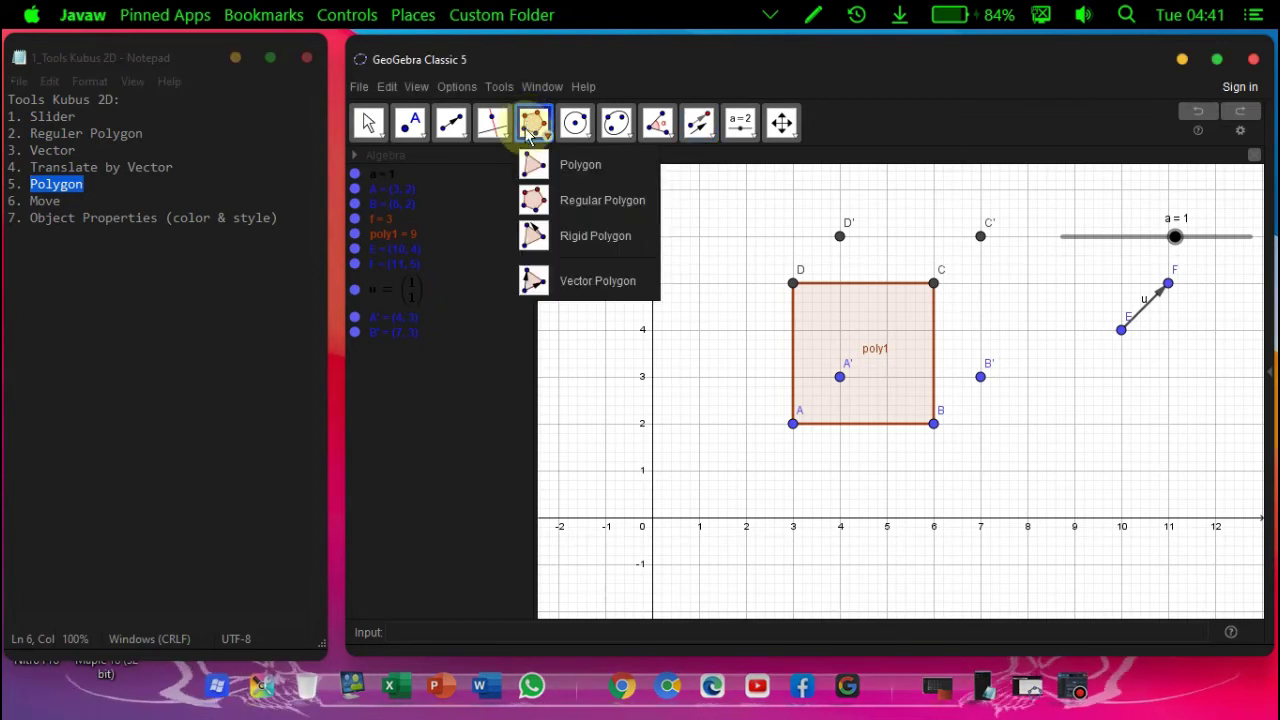
click(545, 163)
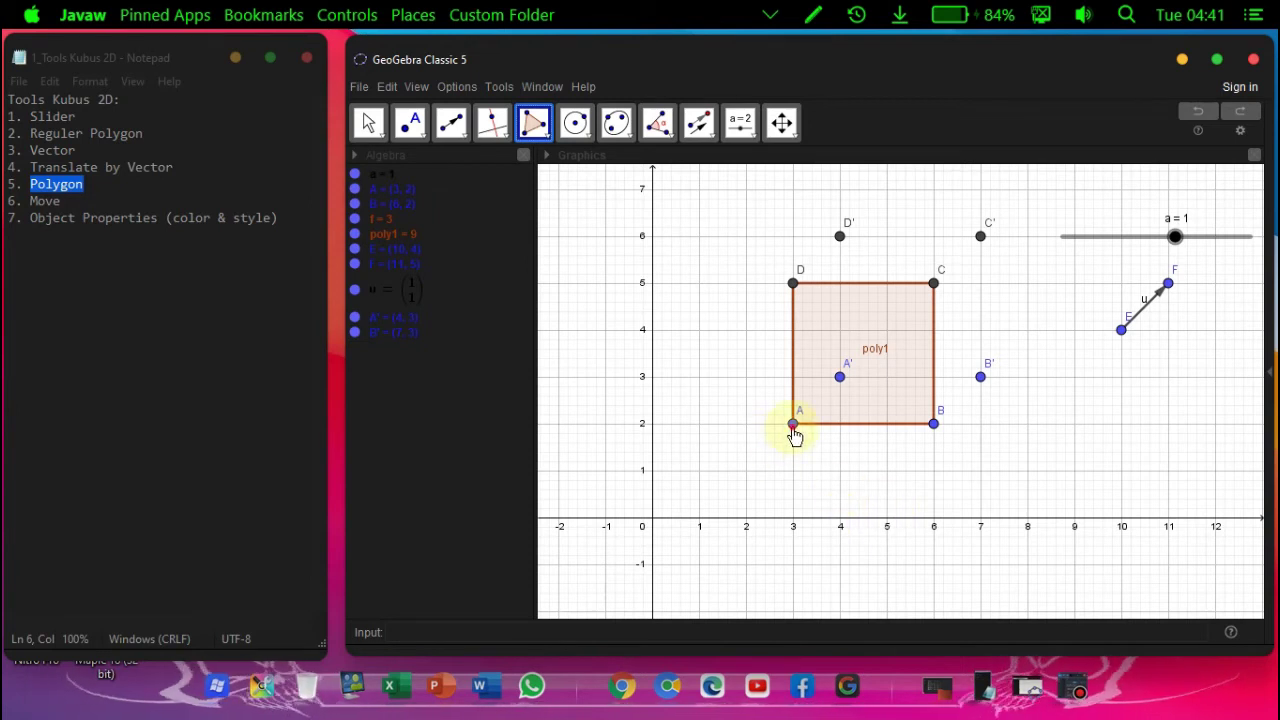
click(793, 425)
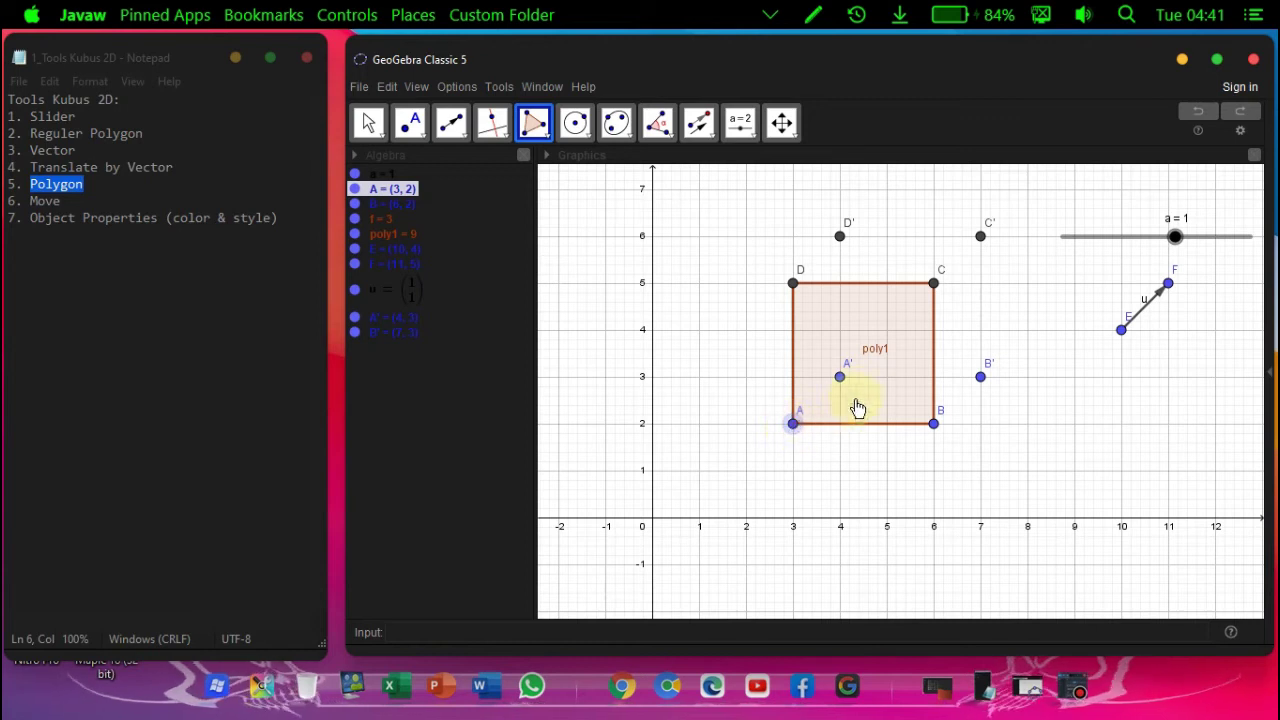
click(840, 378)
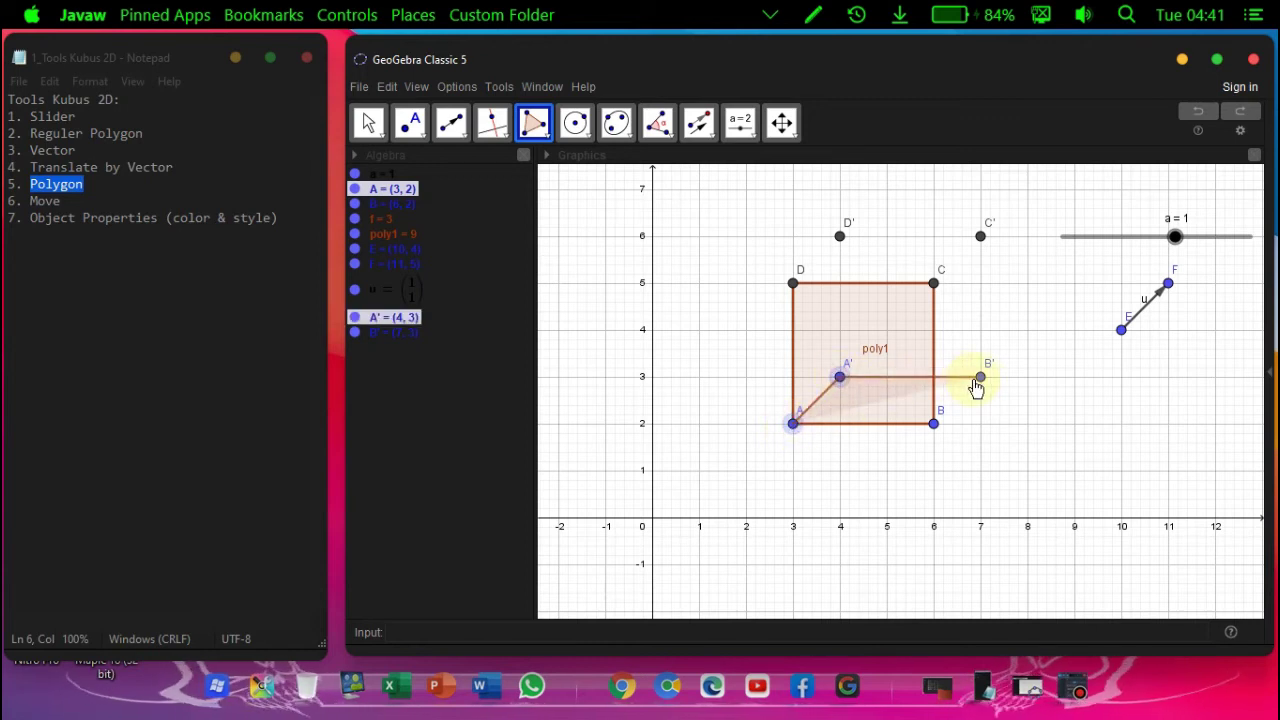
click(980, 377)
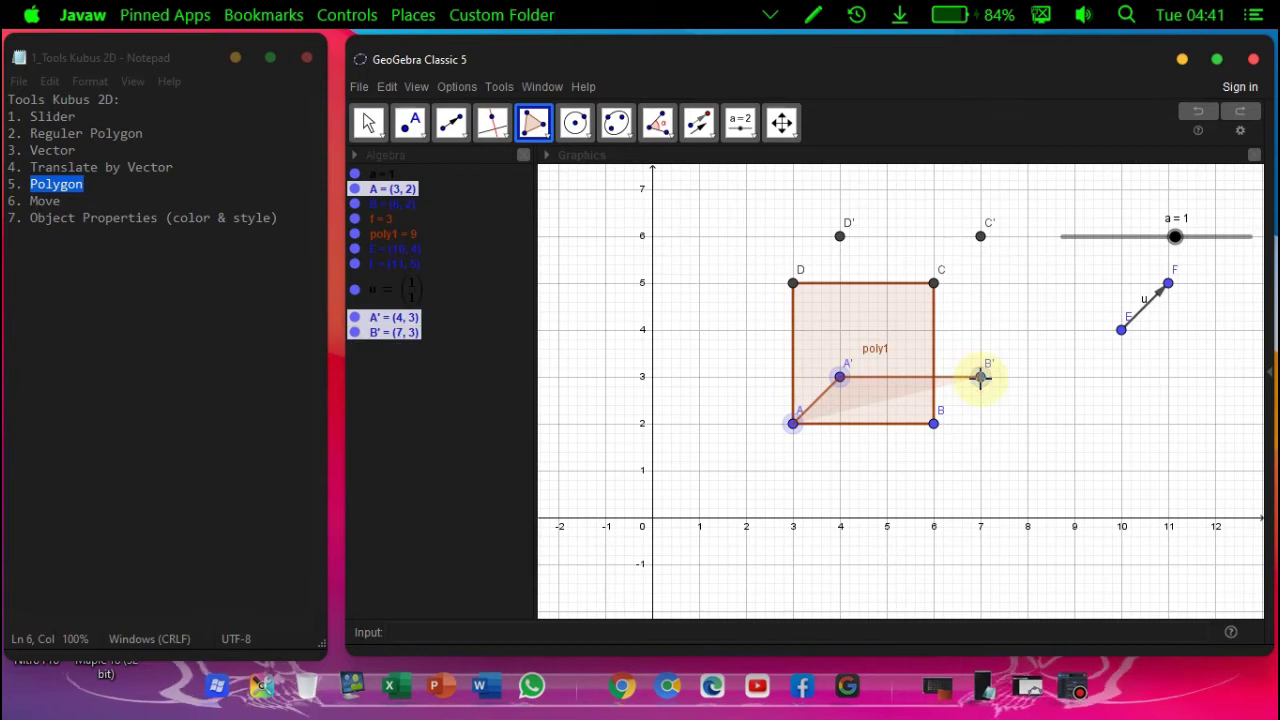
click(934, 424)
click(793, 425)
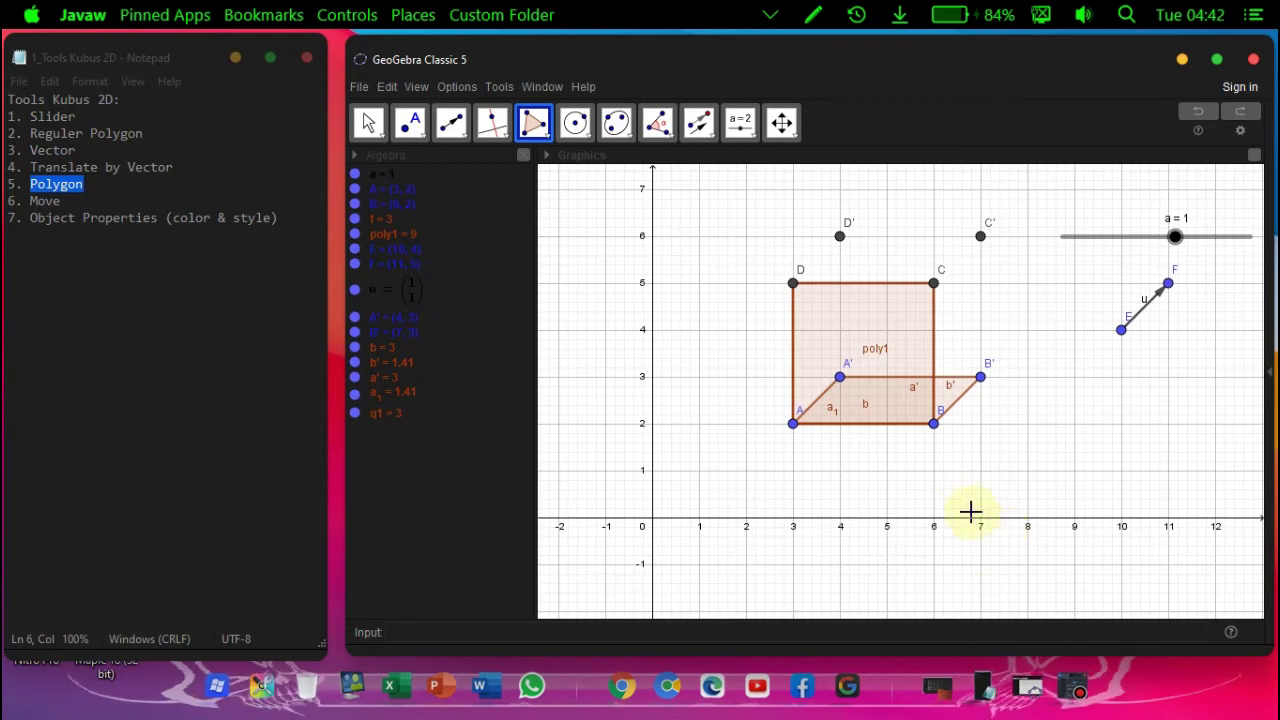
Draw the cube's back face as a polygon through A', D', C' and B'.
click(840, 377)
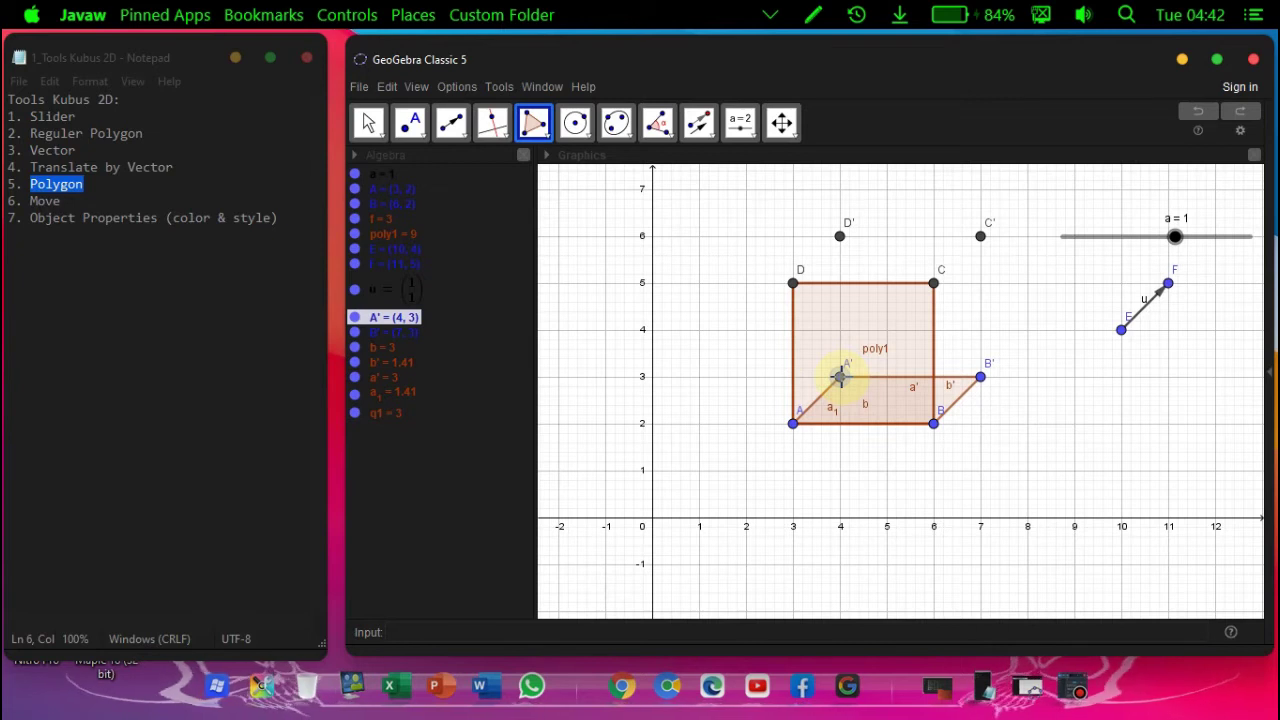
click(840, 235)
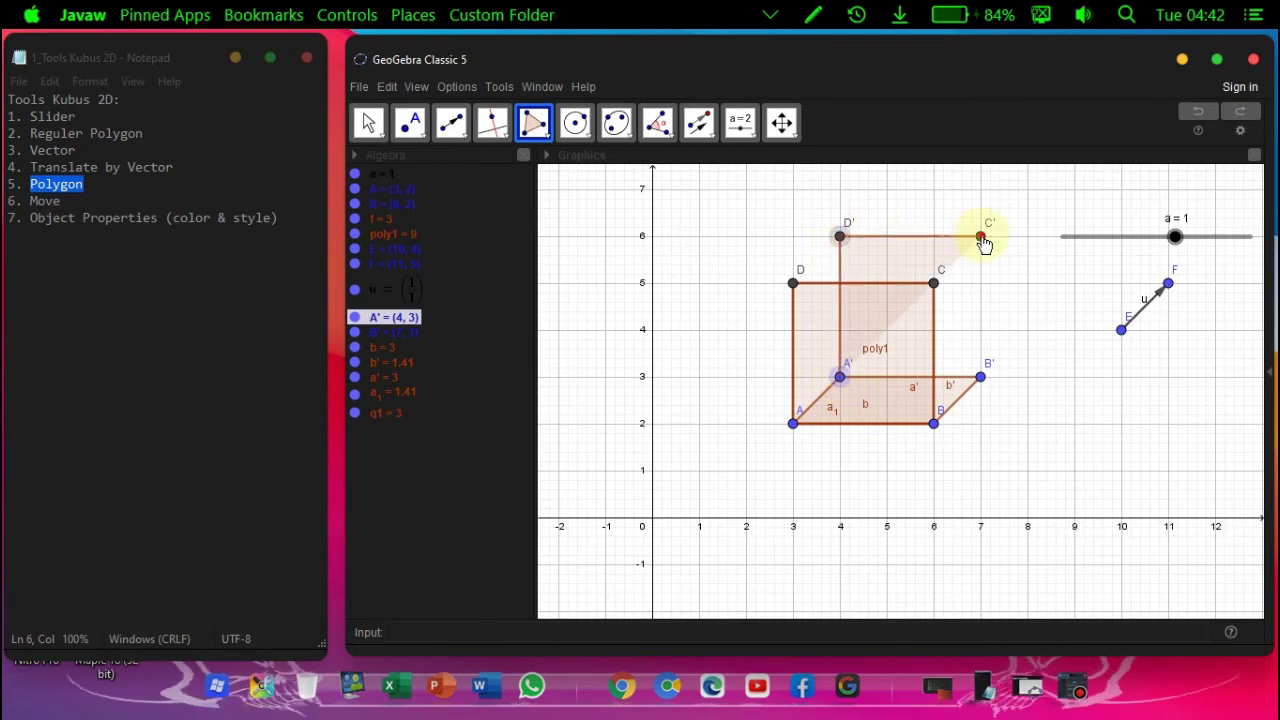
click(980, 240)
click(980, 377)
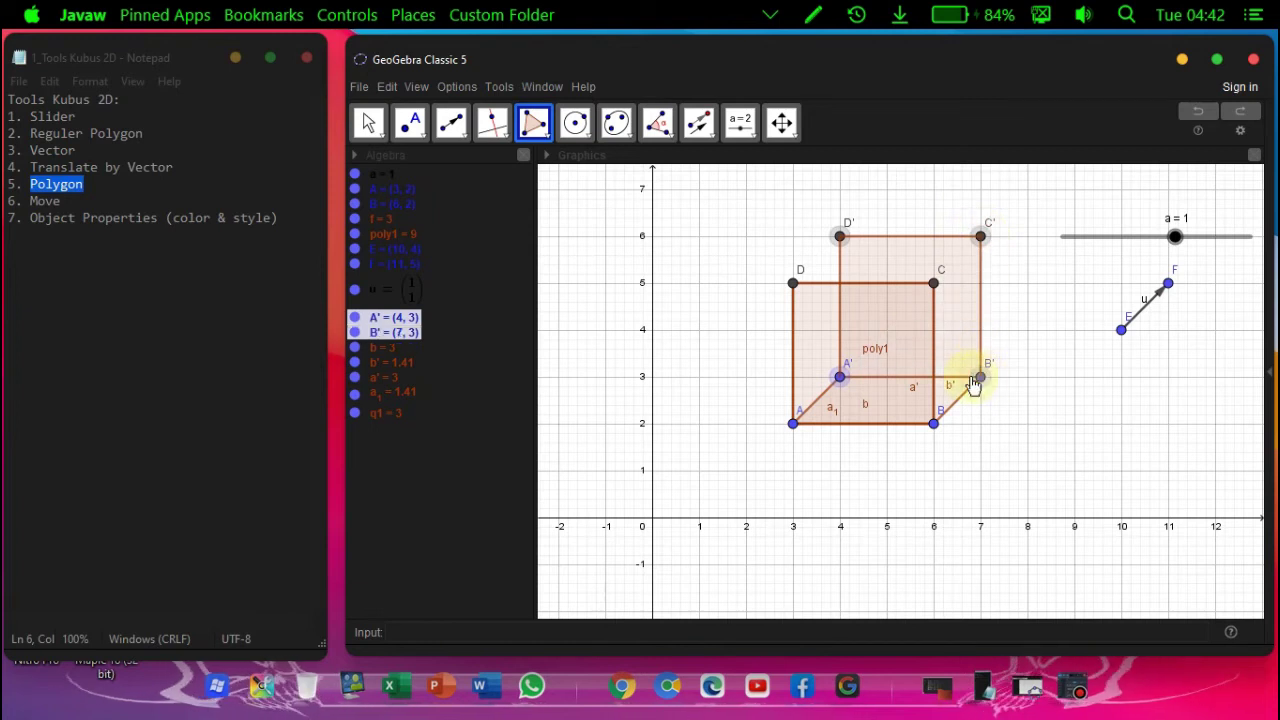
click(838, 376)
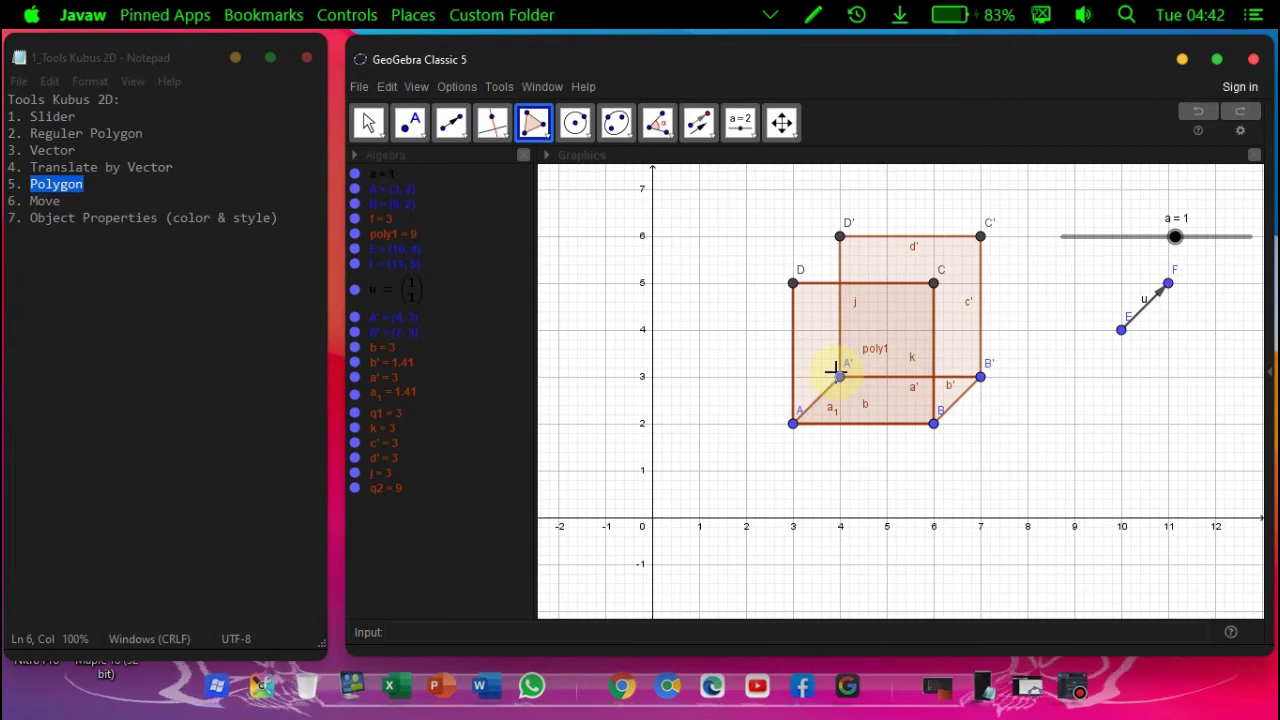
Draw the cube's left face as a polygon through A, A', D' and D.
click(793, 423)
click(840, 377)
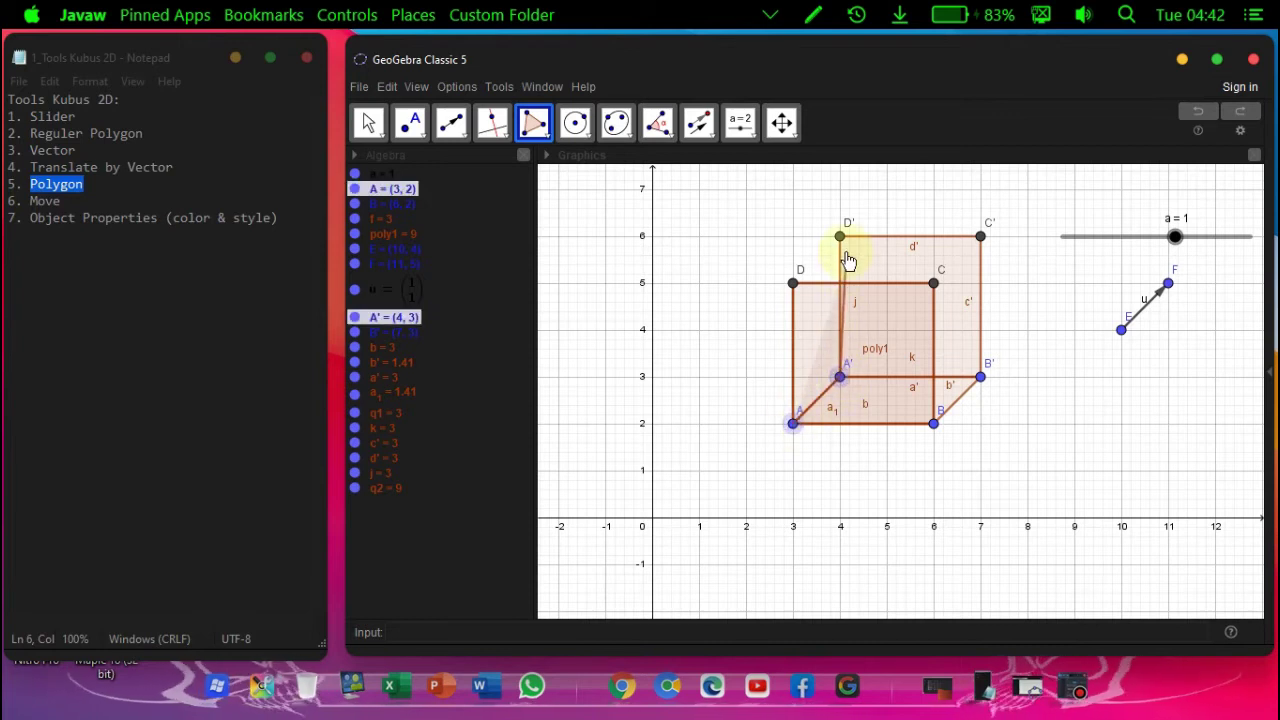
click(840, 237)
click(793, 283)
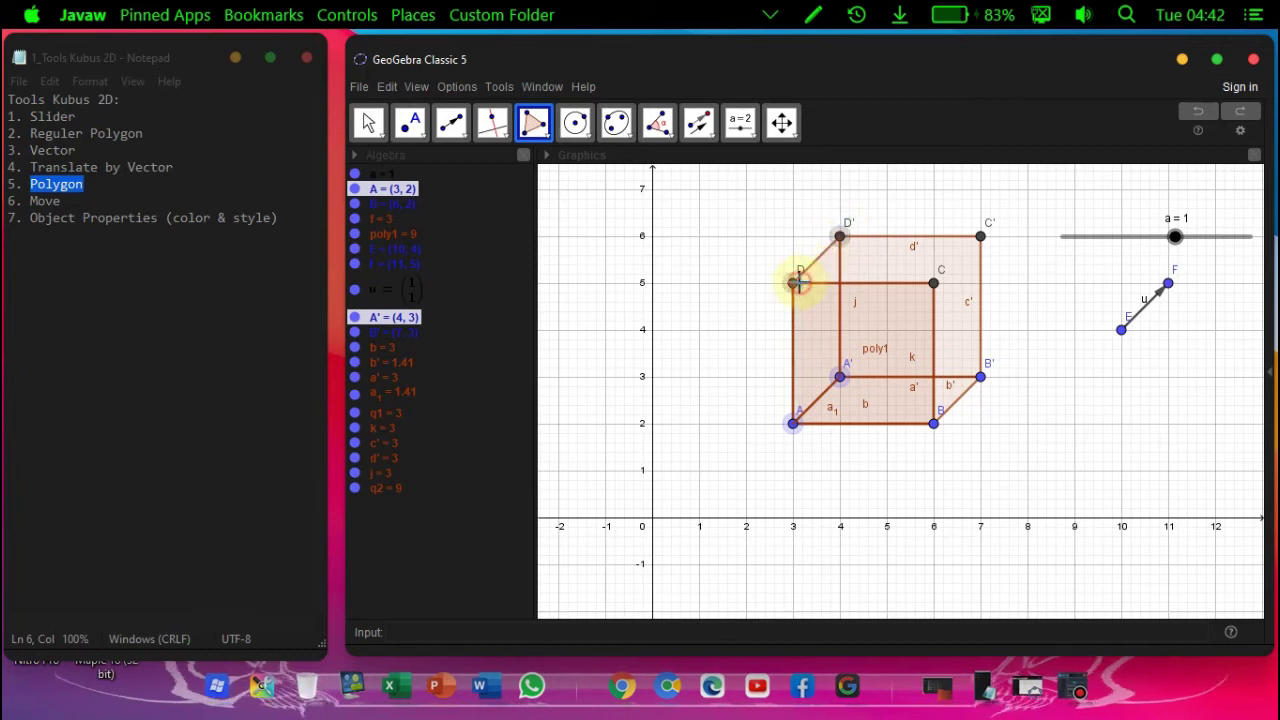
click(793, 424)
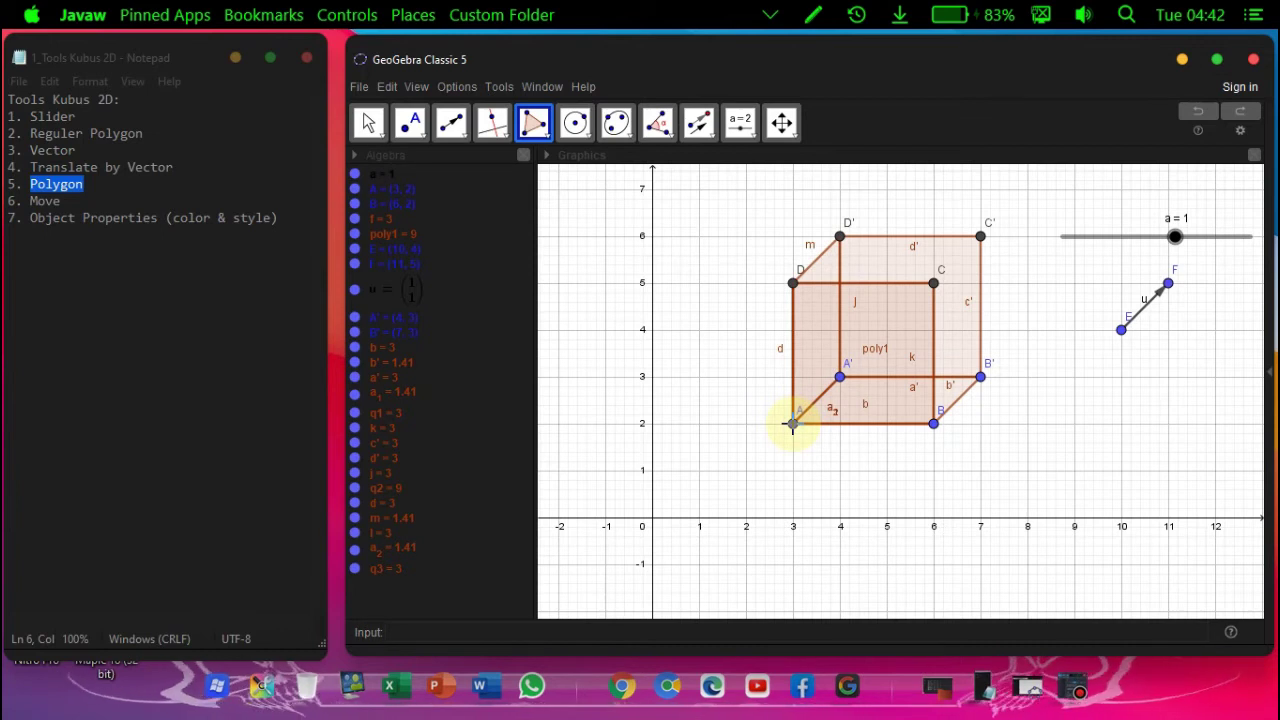
Draw the cube's front face as a polygon through A, B, C and D.
click(793, 424)
click(933, 424)
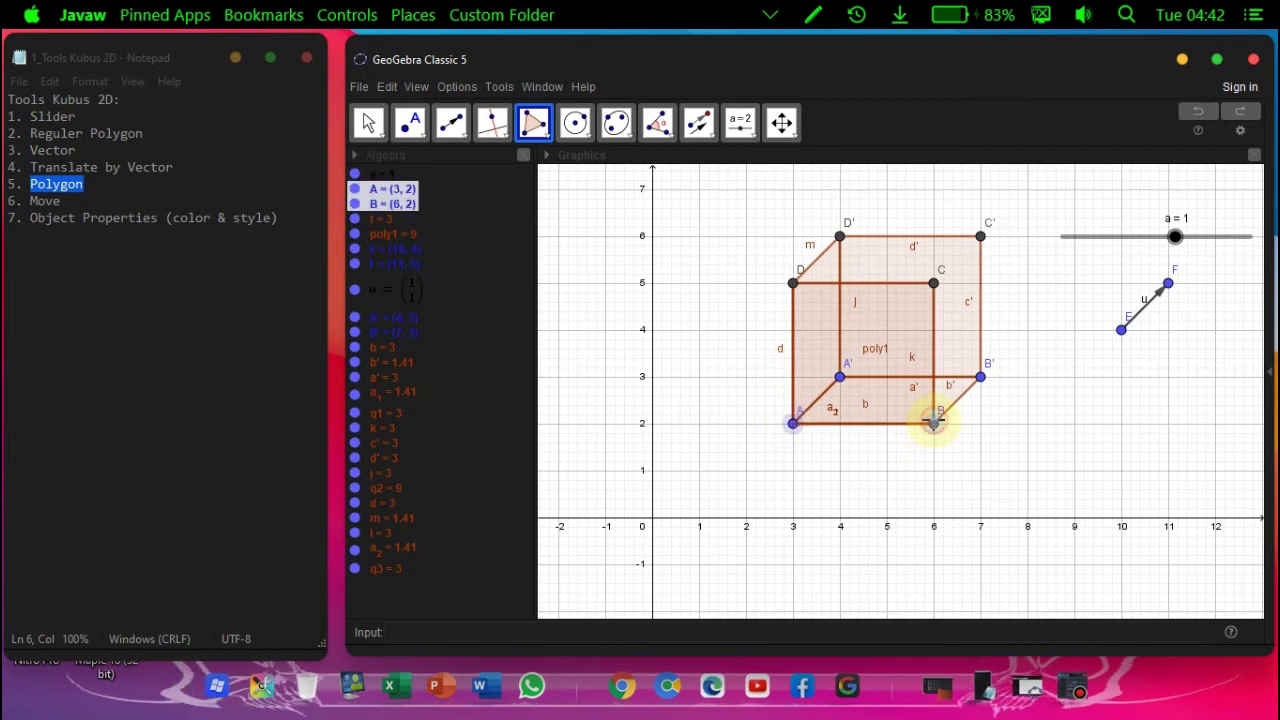
click(933, 282)
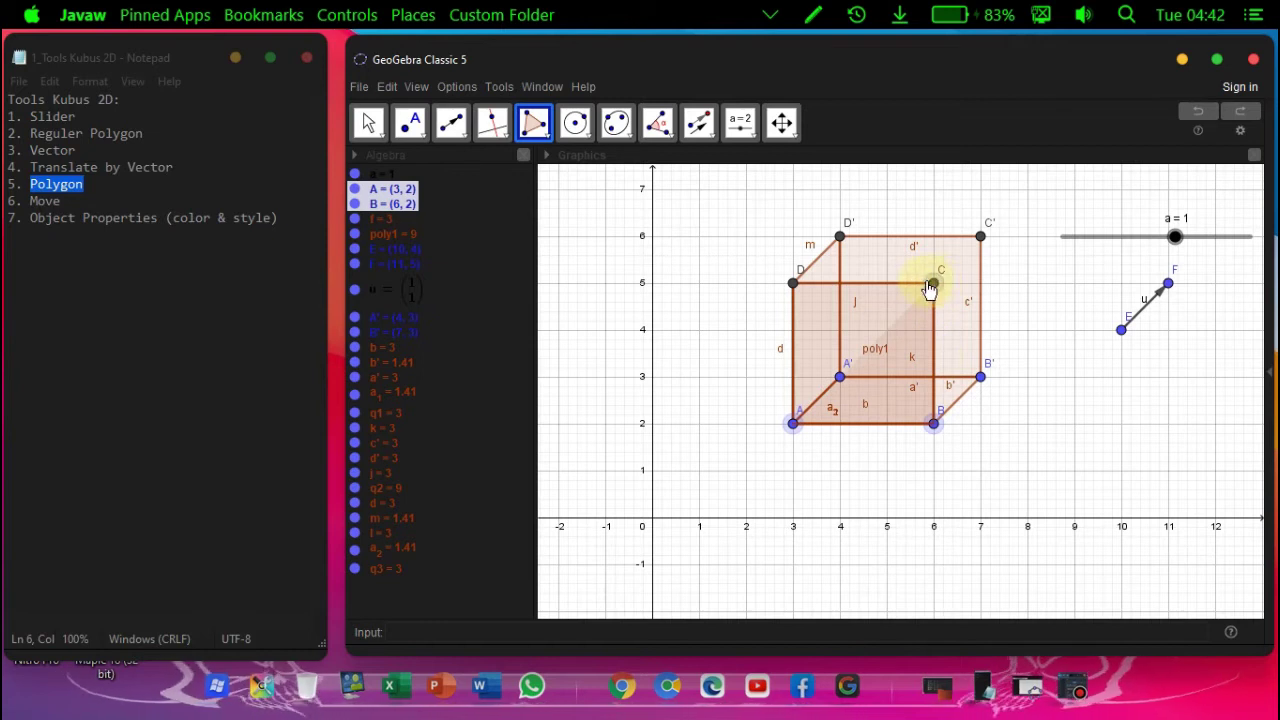
click(795, 284)
click(793, 424)
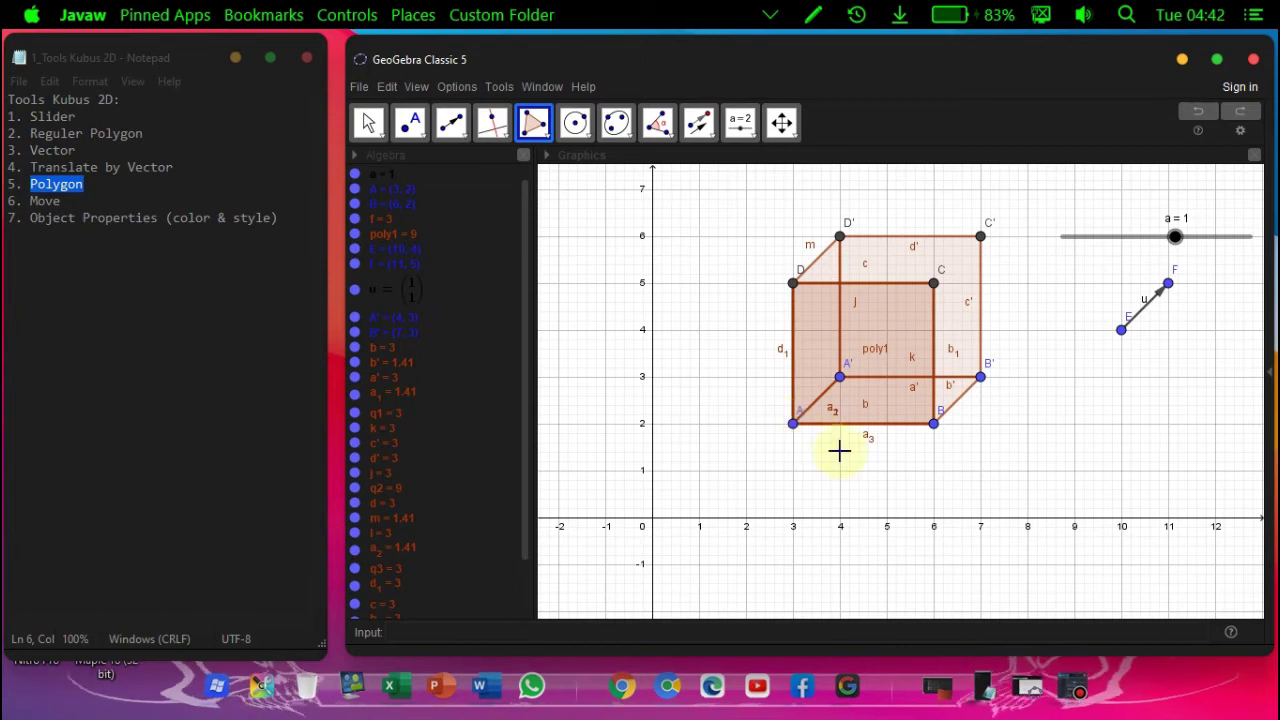
Draw the cube's right face as a polygon through B, B', C' and C.
click(936, 428)
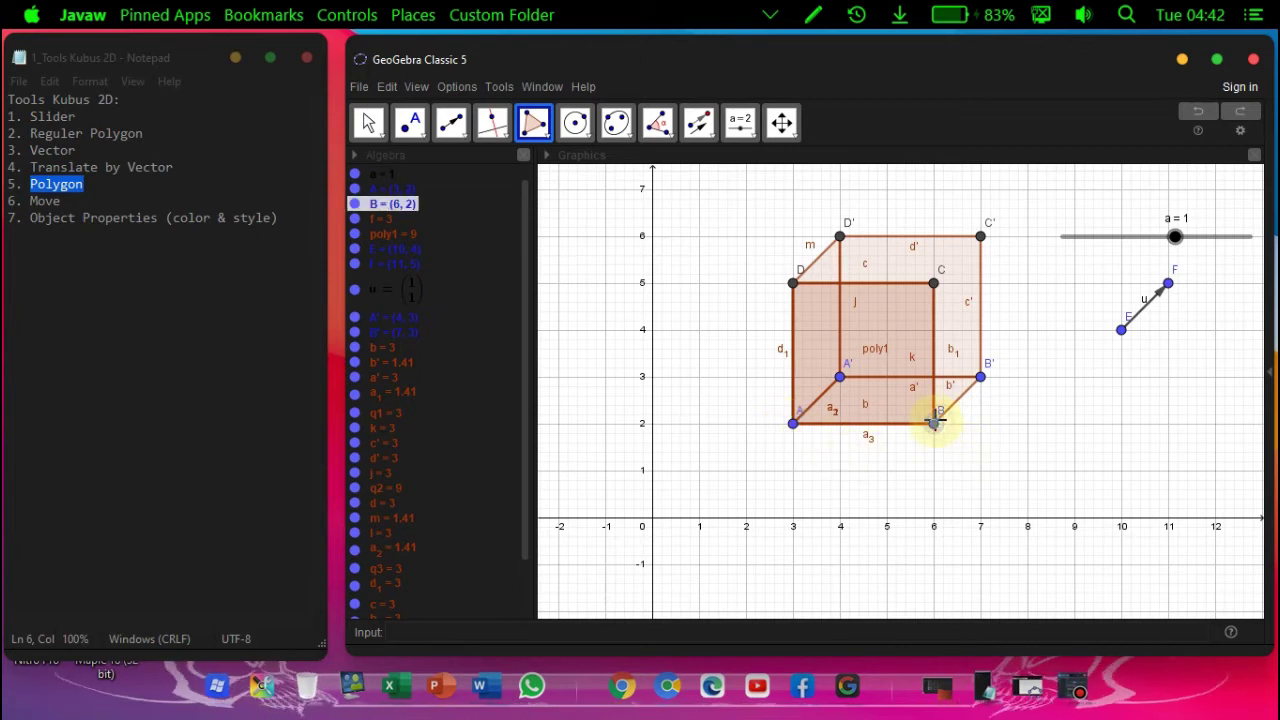
click(979, 375)
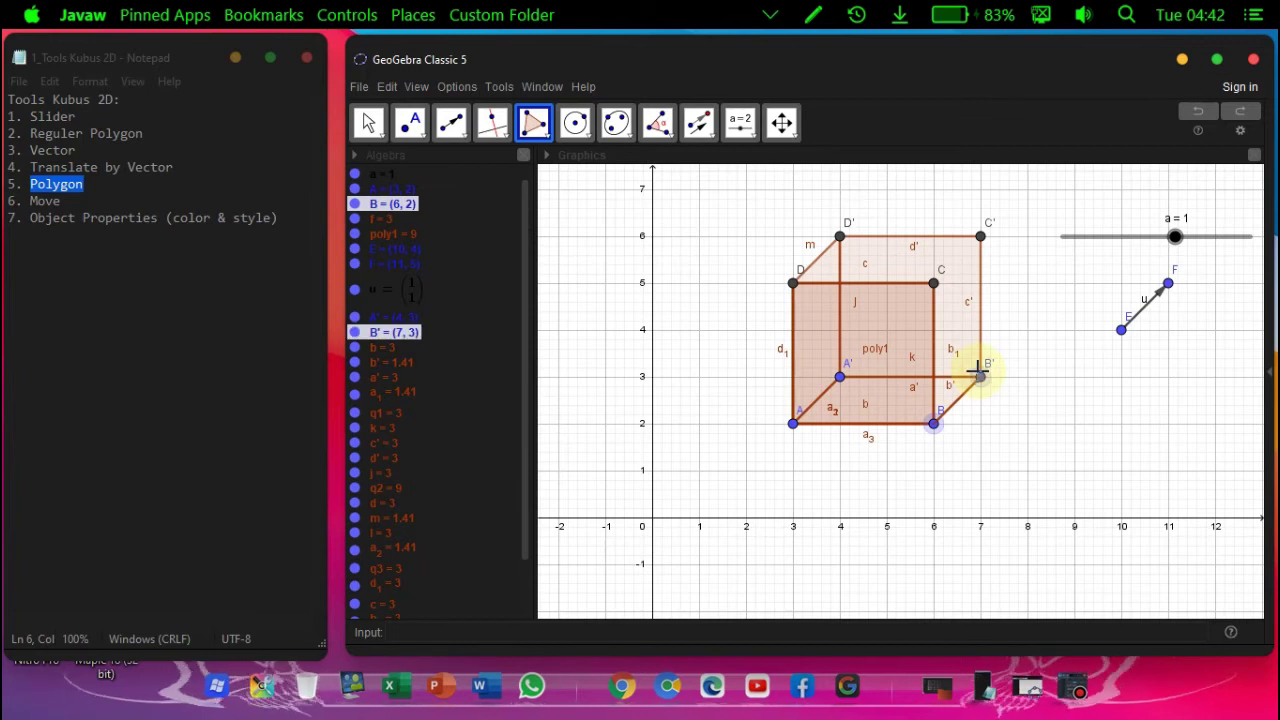
click(980, 237)
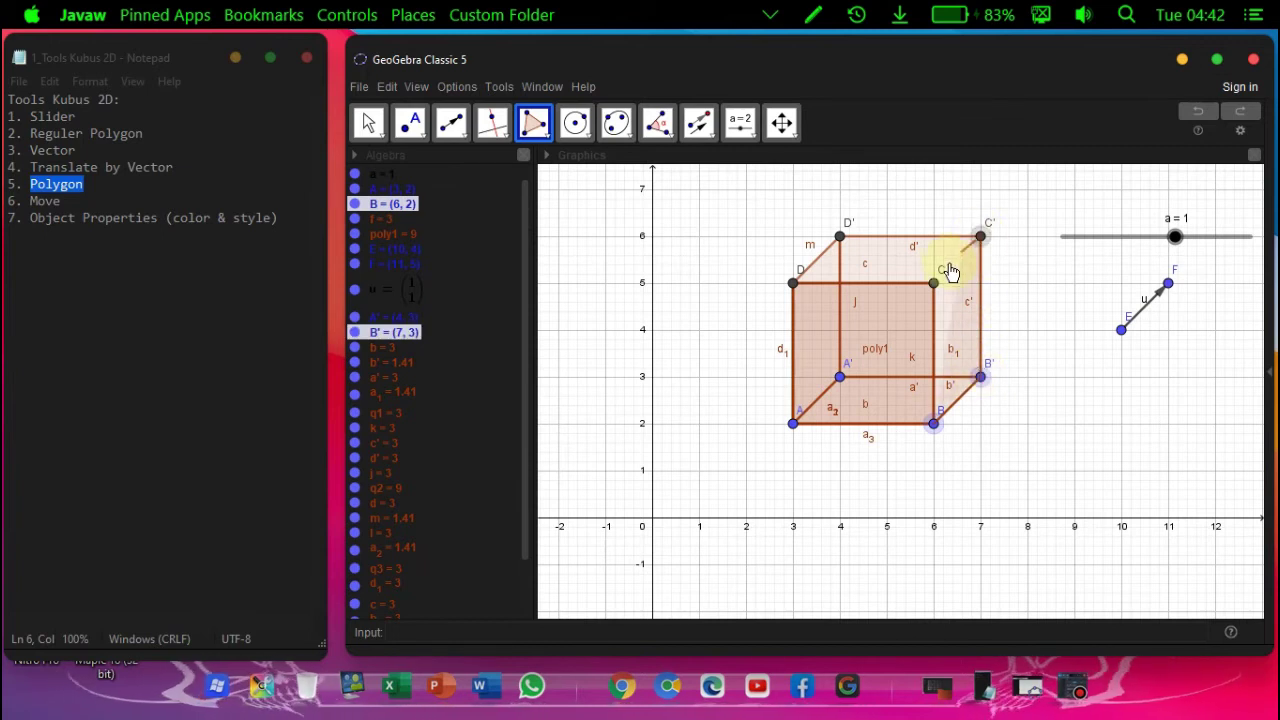
click(933, 283)
click(934, 424)
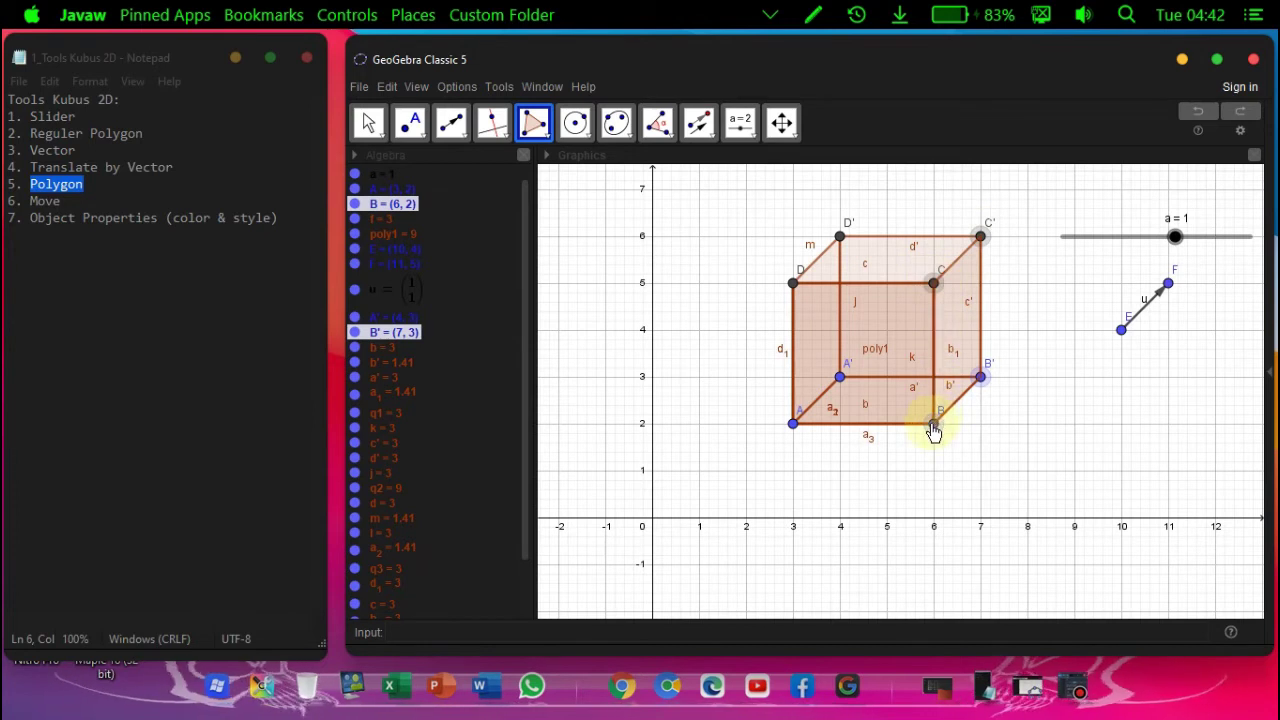
Draw the cube's top face as a polygon through D, D', C' and C.
click(793, 284)
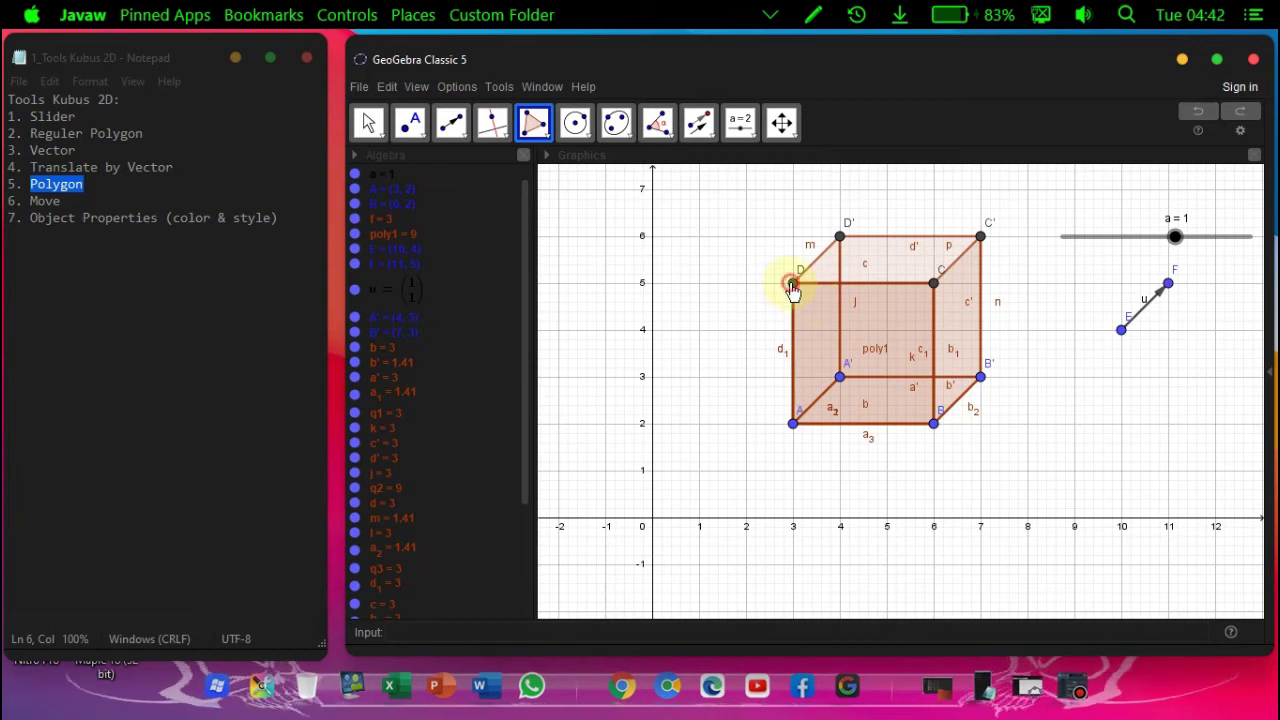
click(839, 237)
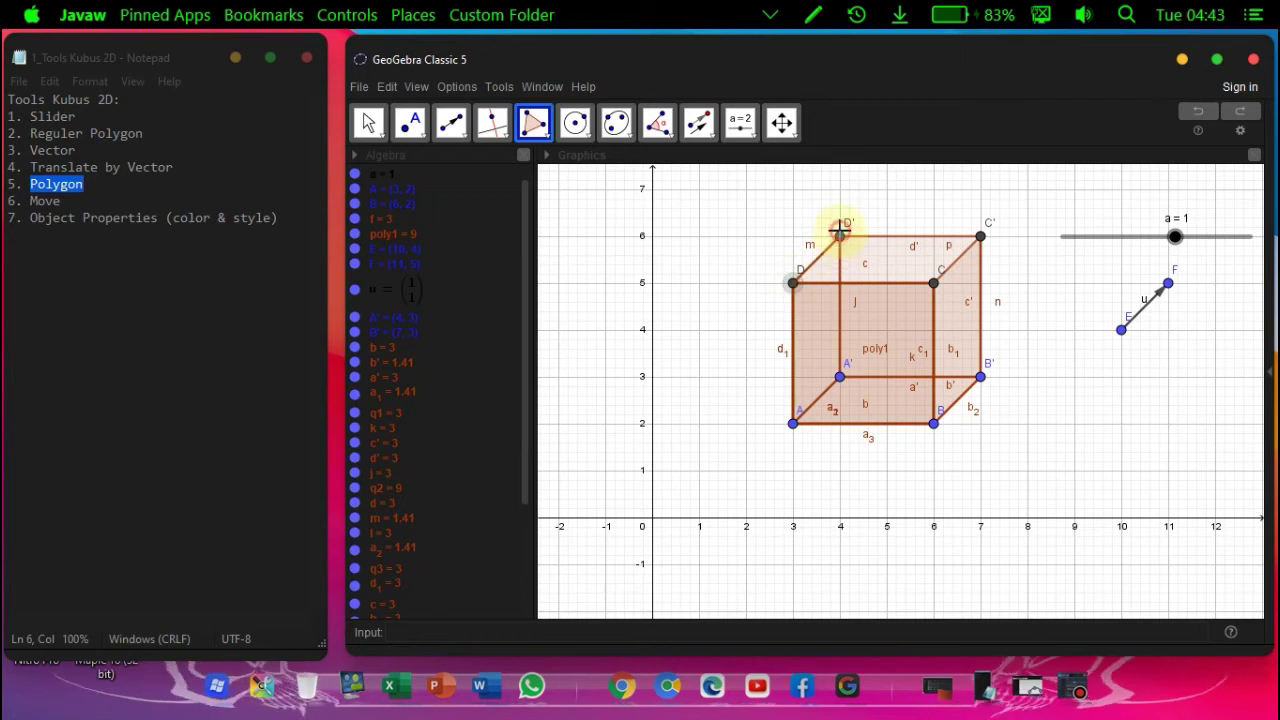
click(980, 238)
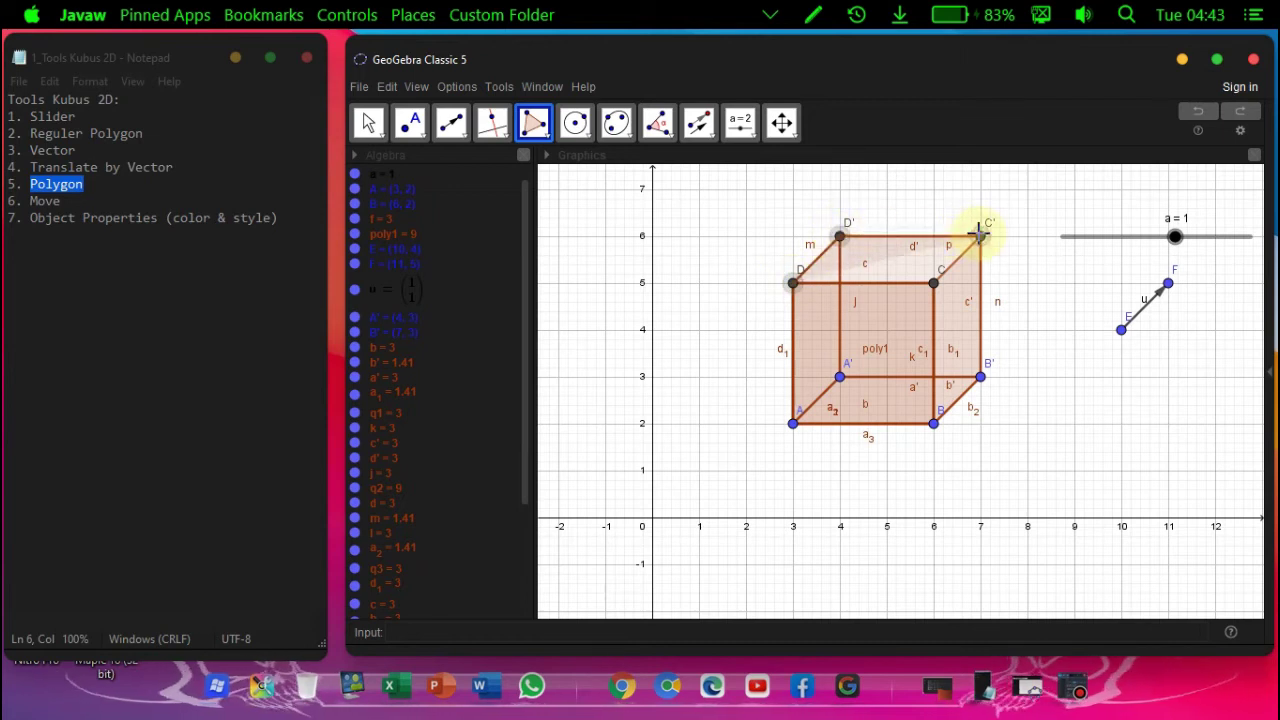
click(935, 285)
click(793, 286)
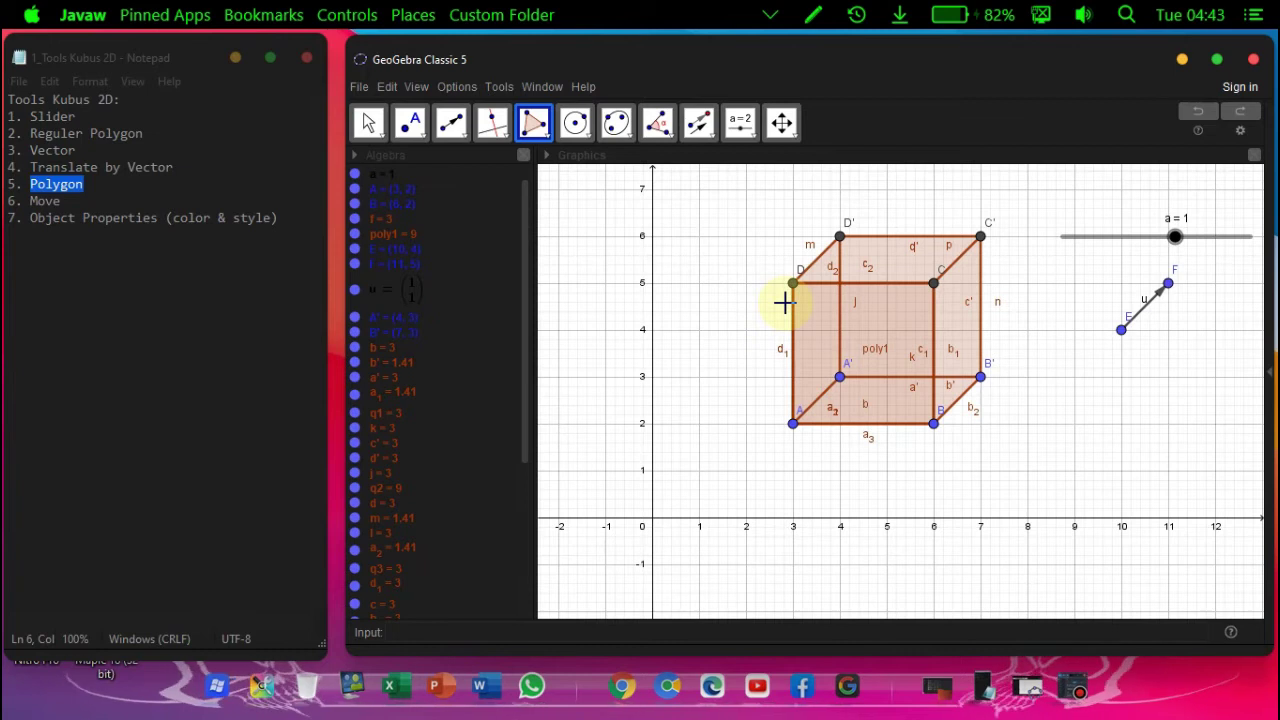
Mark Move in the Notepad list, then activate the Move tool in GeoGebra and select point F of vector u.
click(92, 200)
drag(92, 200, 29, 201)
click(366, 124)
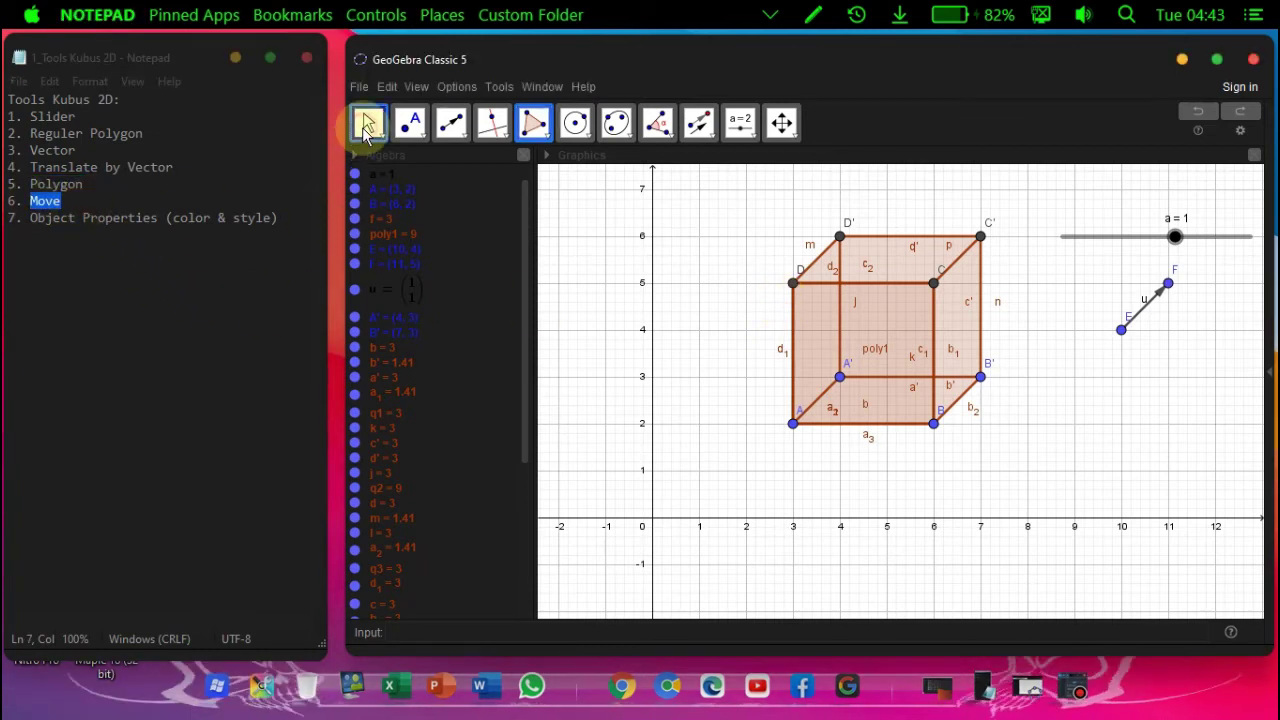
click(366, 124)
click(369, 168)
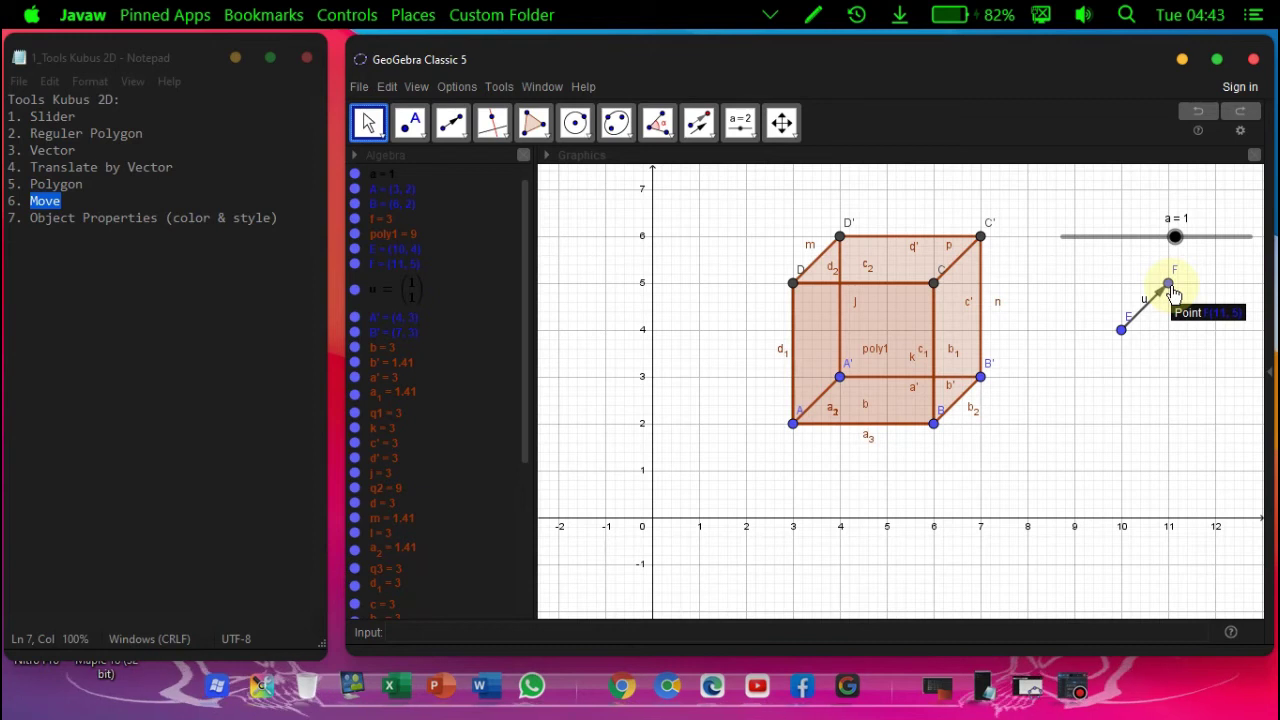
mouse_move(1170, 287)
mouse_down()
mouse_move(1165, 380)
mouse_move(1164, 366)
mouse_move(1183, 394)
mouse_move(1086, 374)
mouse_move(1074, 386)
mouse_move(1090, 358)
mouse_move(1077, 295)
mouse_move(1170, 298)
mouse_move(1168, 286)
mouse_up()
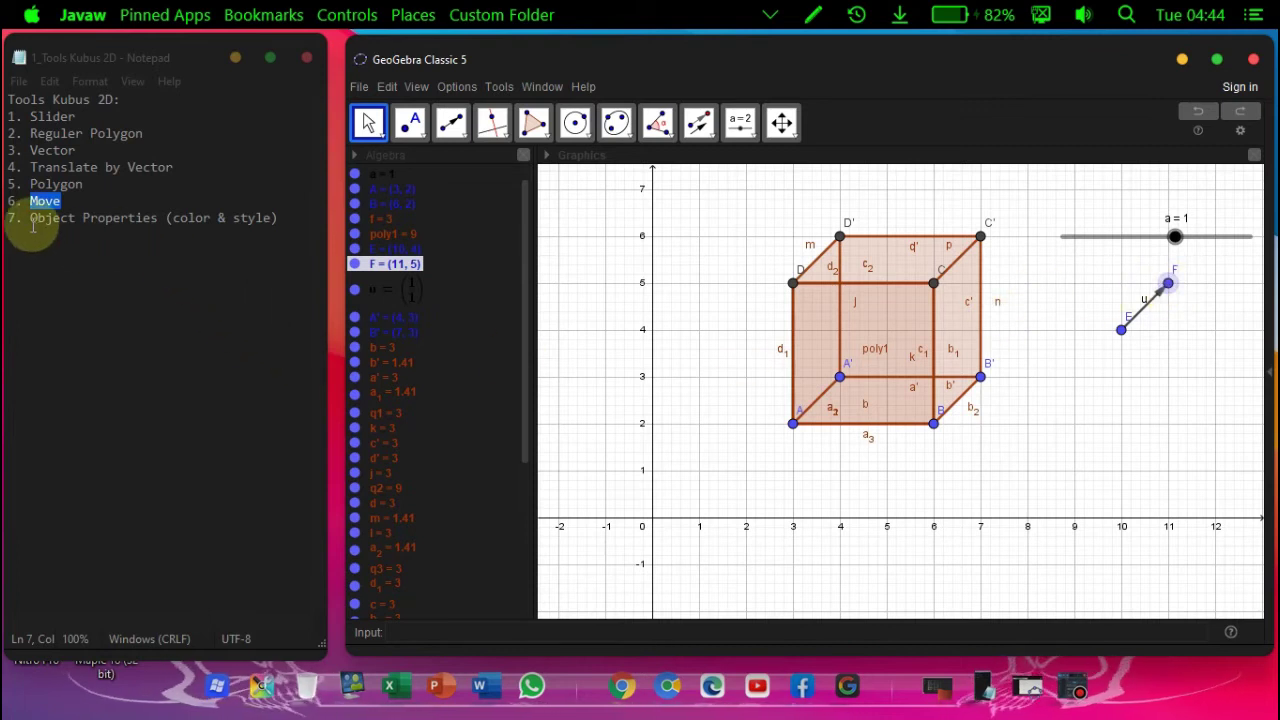
Mark Object Properties in the Notepad list and move point F in GeoGebra to about (8.96, 4.76).
drag(30, 220, 157, 222)
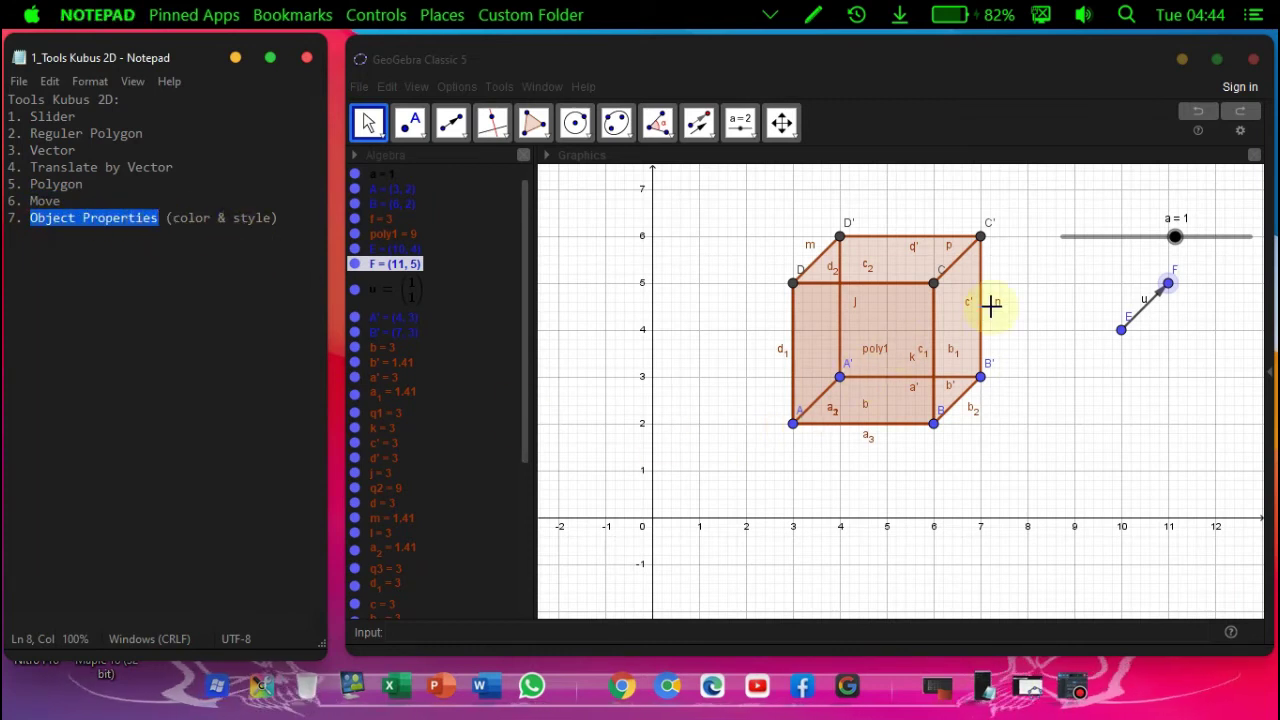
click(367, 122)
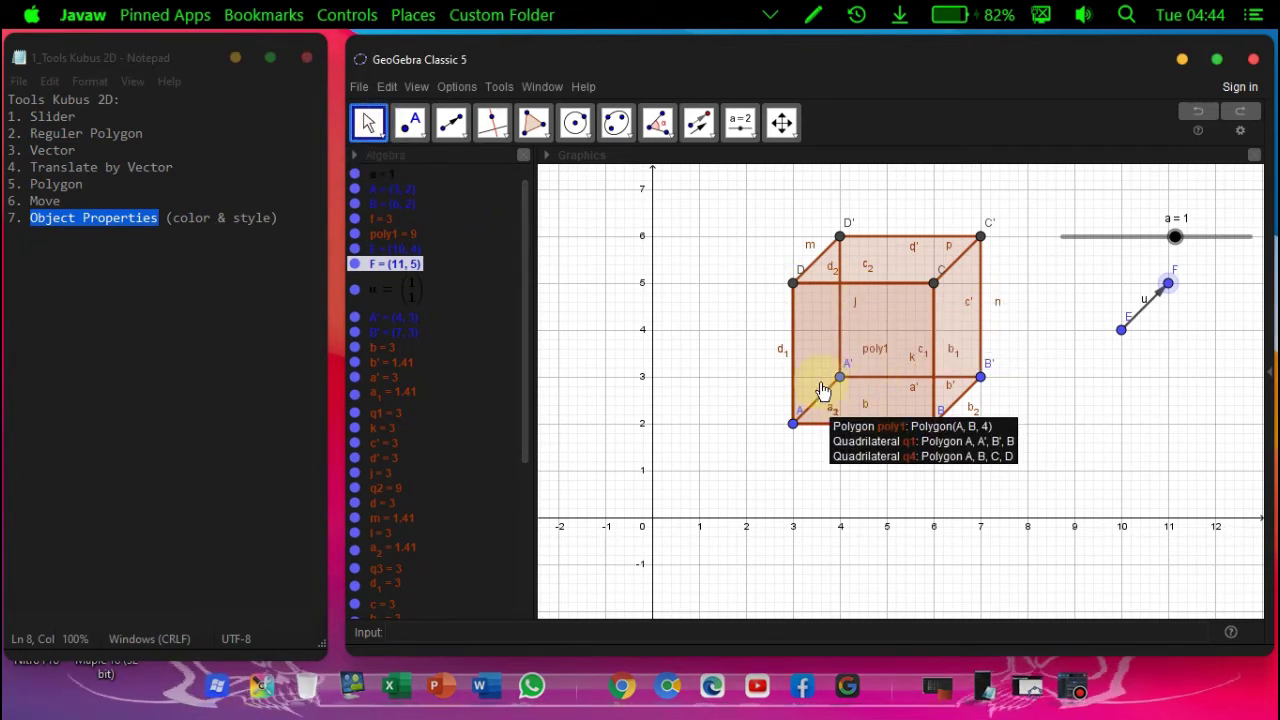
key(Escape)
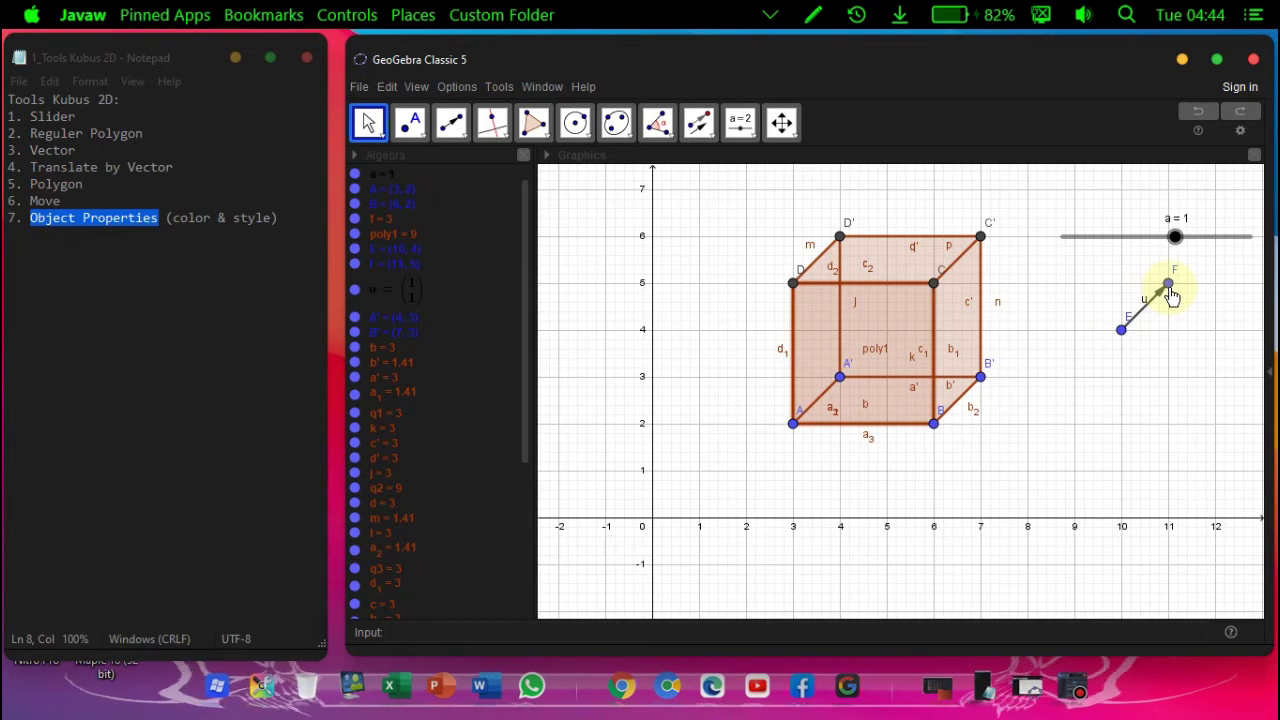
drag(1167, 296, 1073, 295)
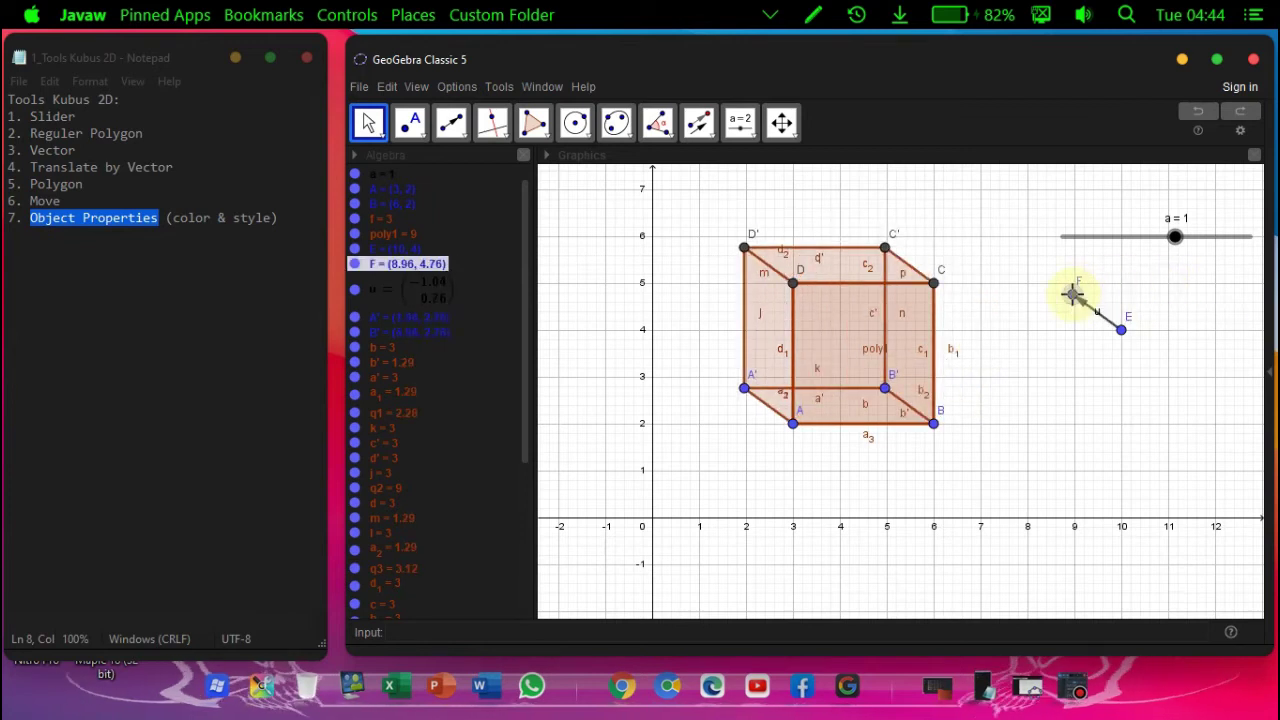
Colour the left face polygon A, A', D', D green (#33FF00) and set its opacity to 50.
click(768, 333)
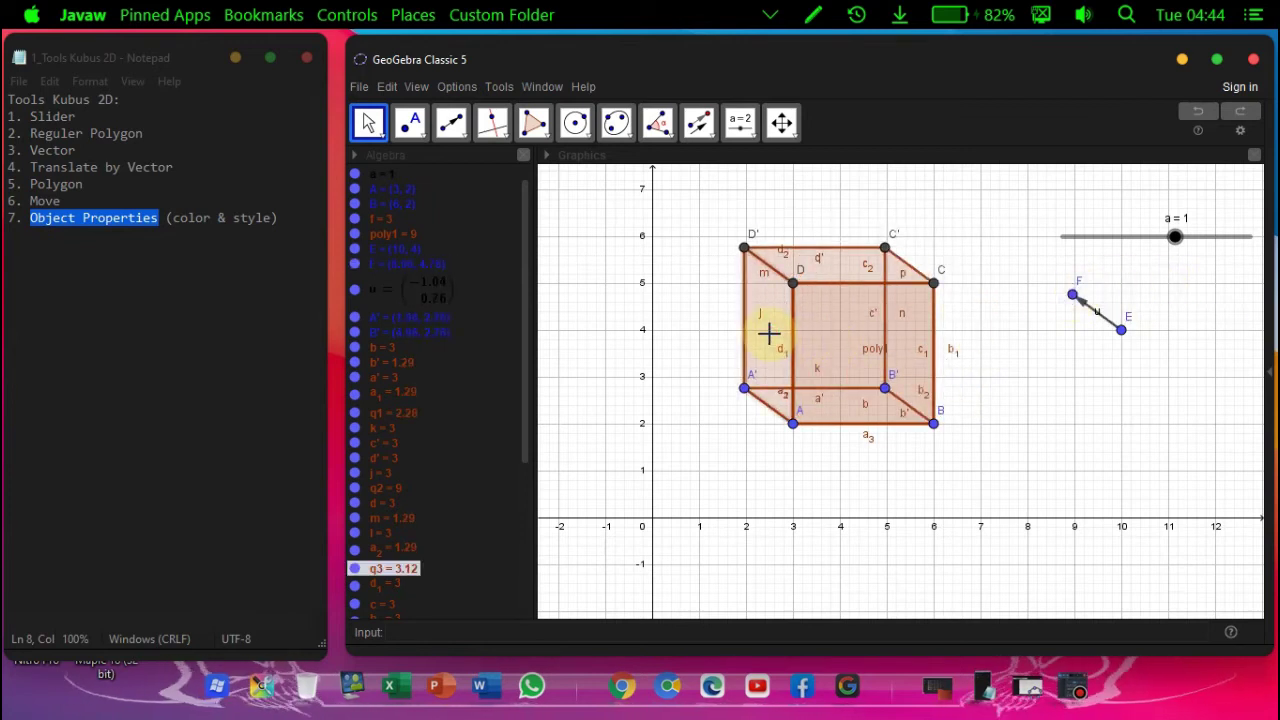
right_click(769, 336)
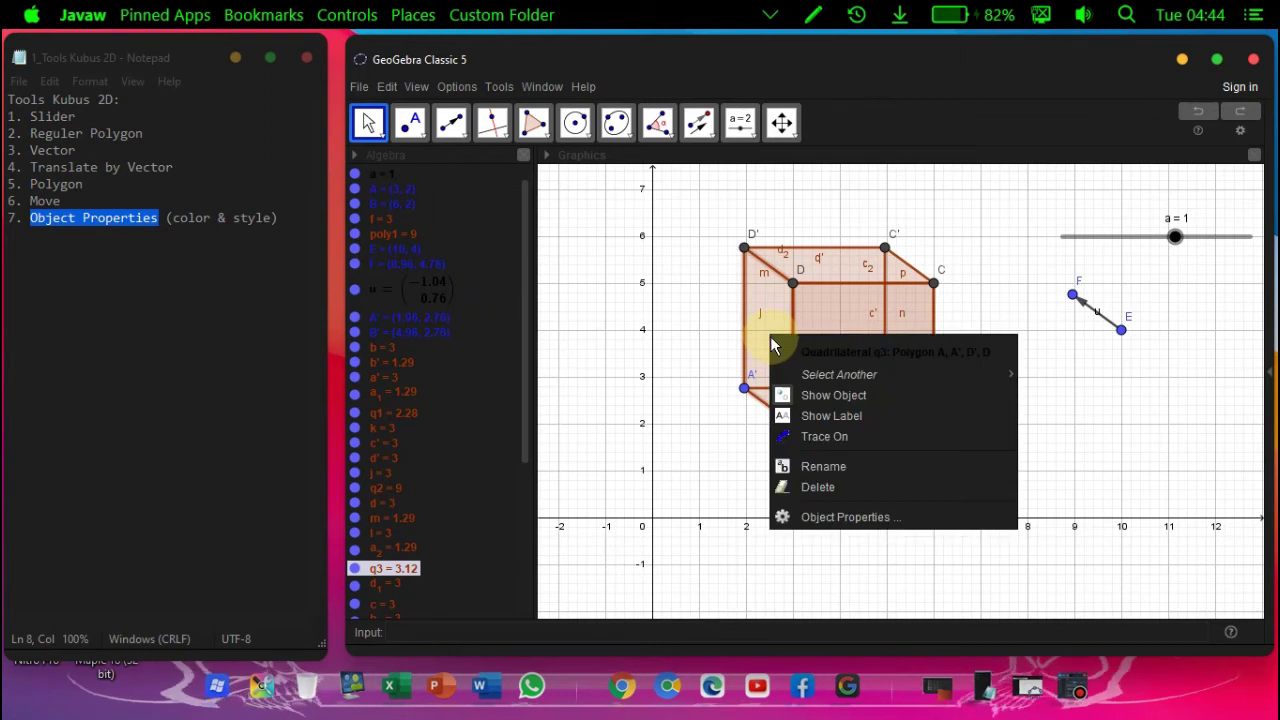
click(845, 516)
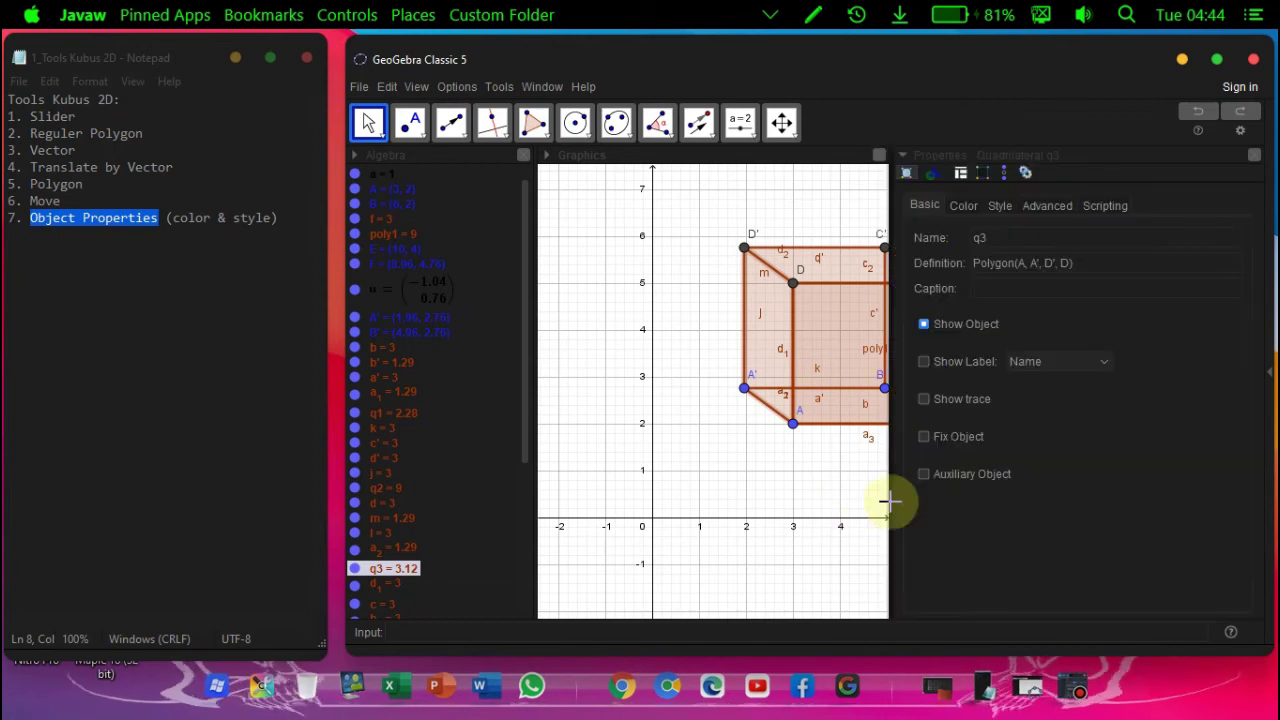
click(963, 206)
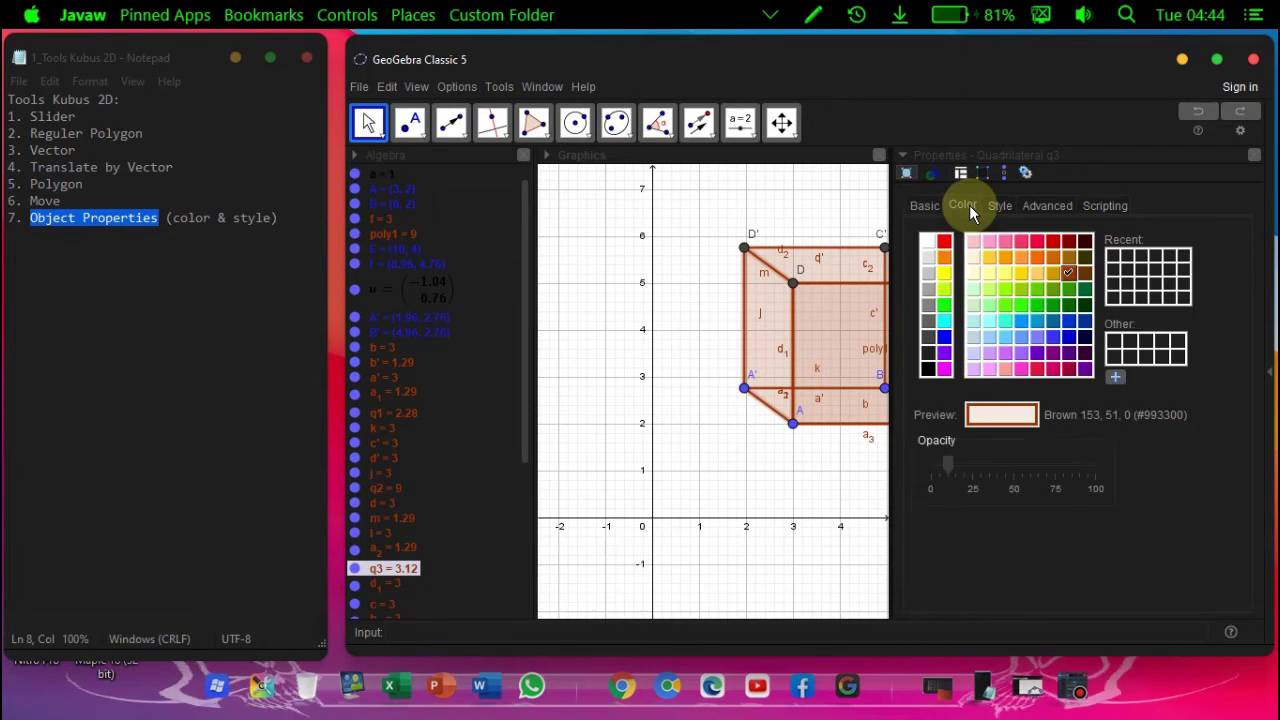
click(1019, 306)
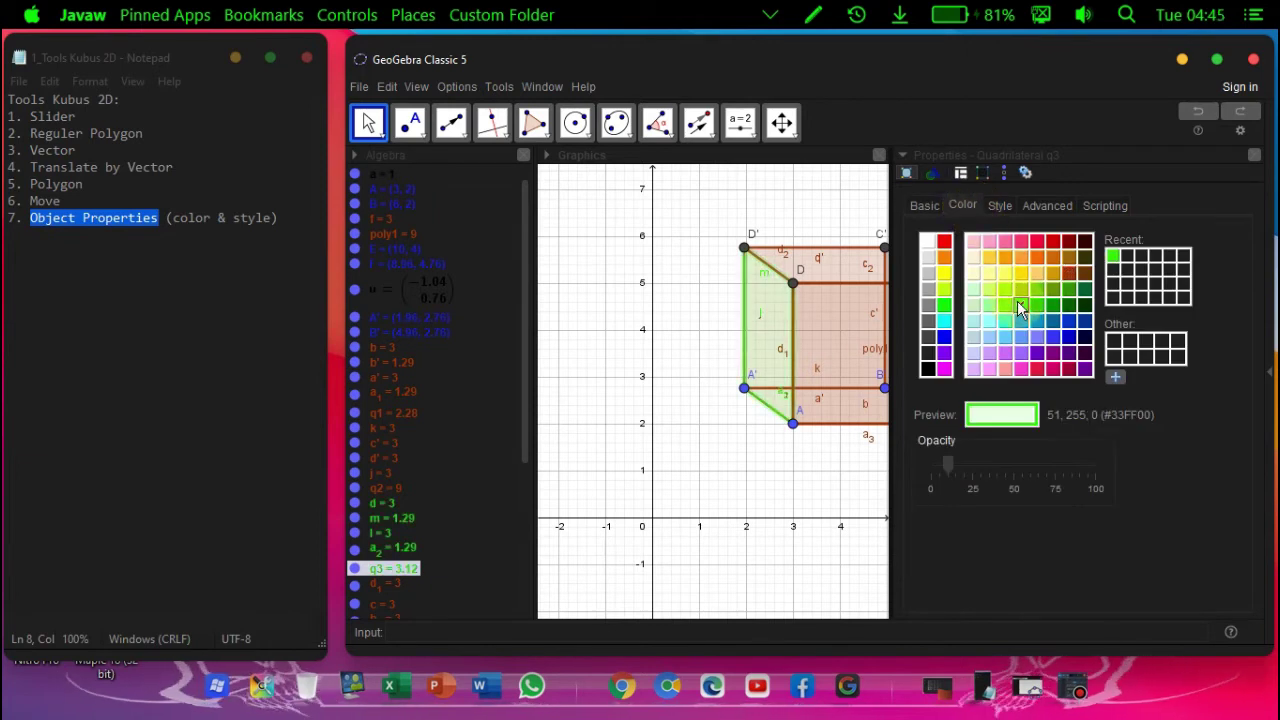
click(948, 463)
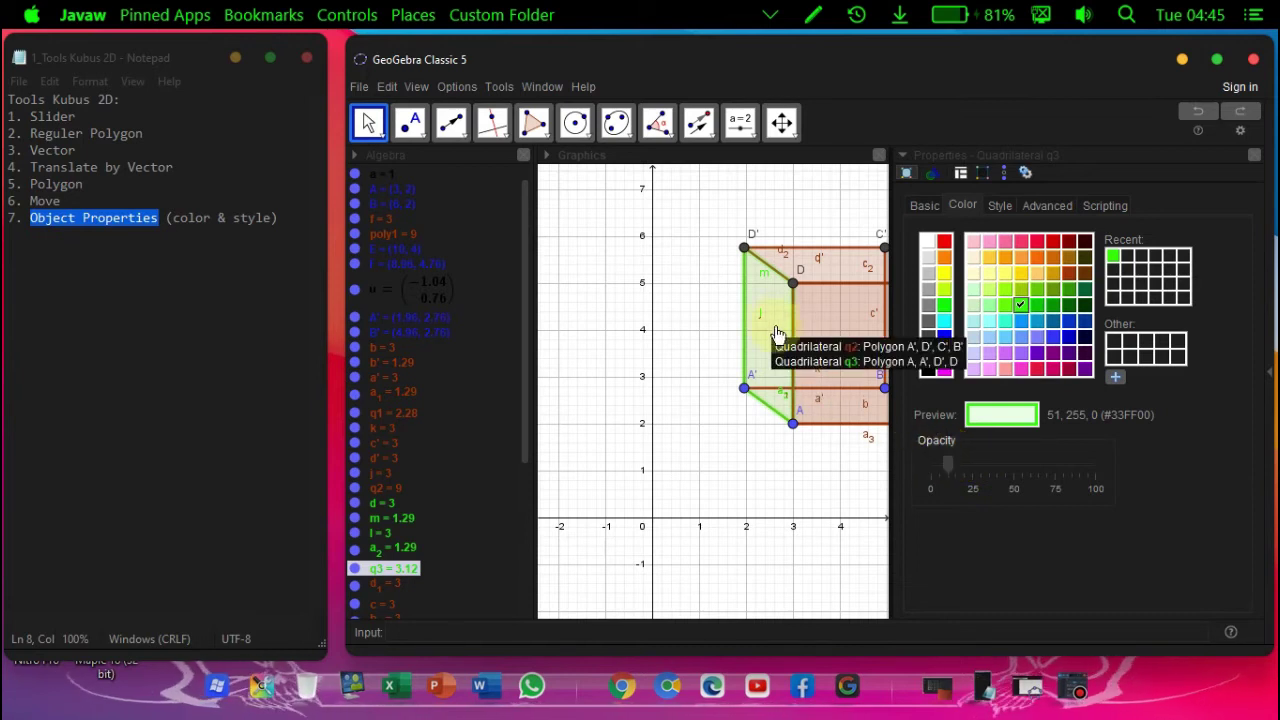
click(953, 470)
drag(953, 470, 1018, 475)
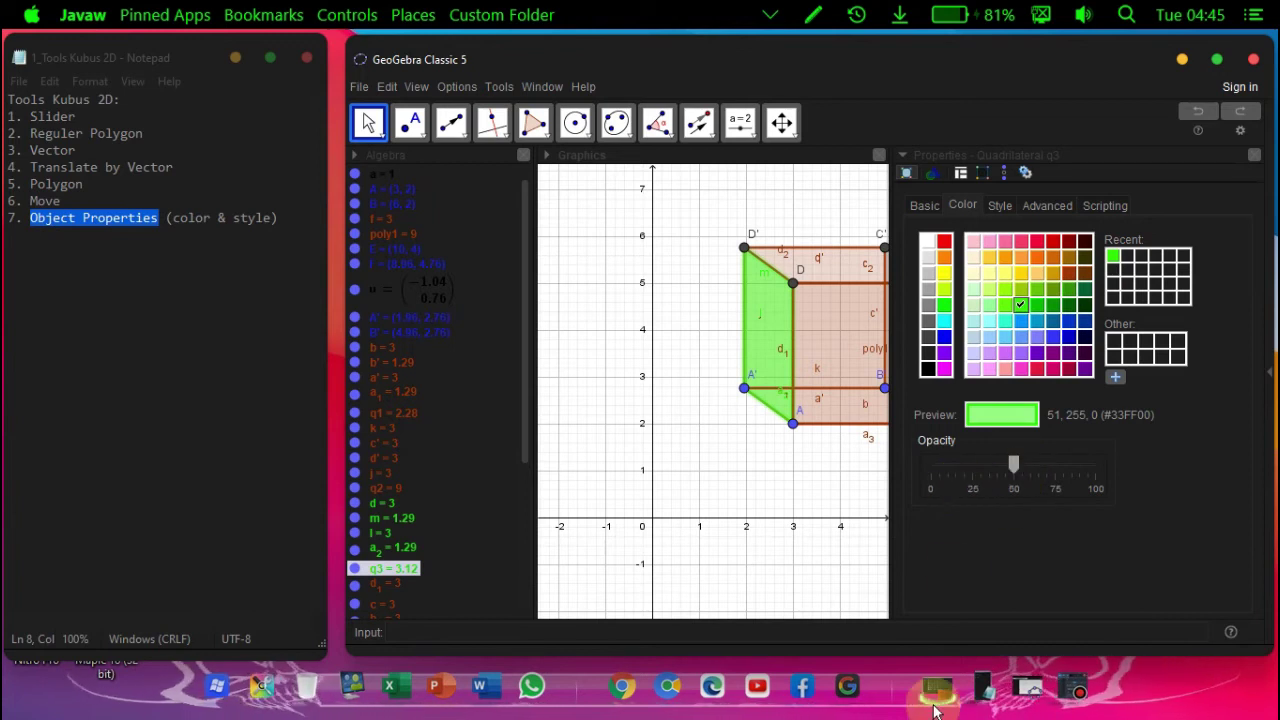
Colour the top face polygon D, D', C', C red (#FF0033) and set its opacity to 50.
click(824, 262)
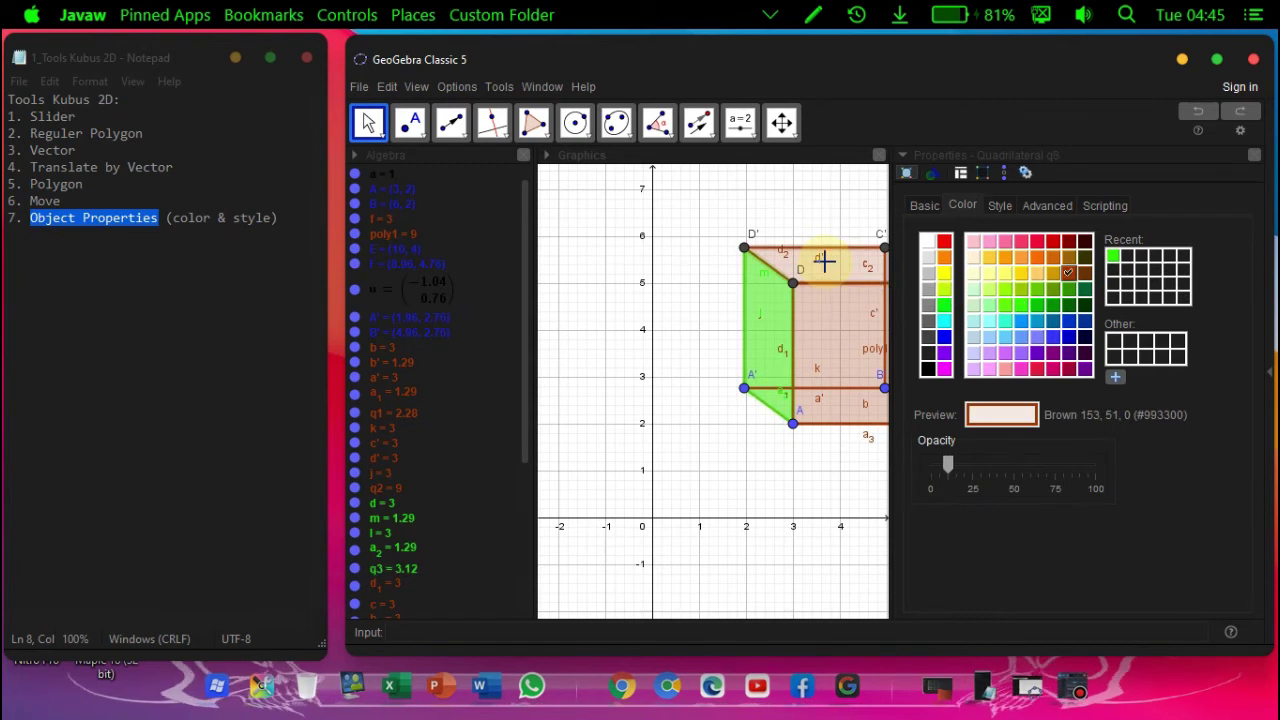
click(1037, 243)
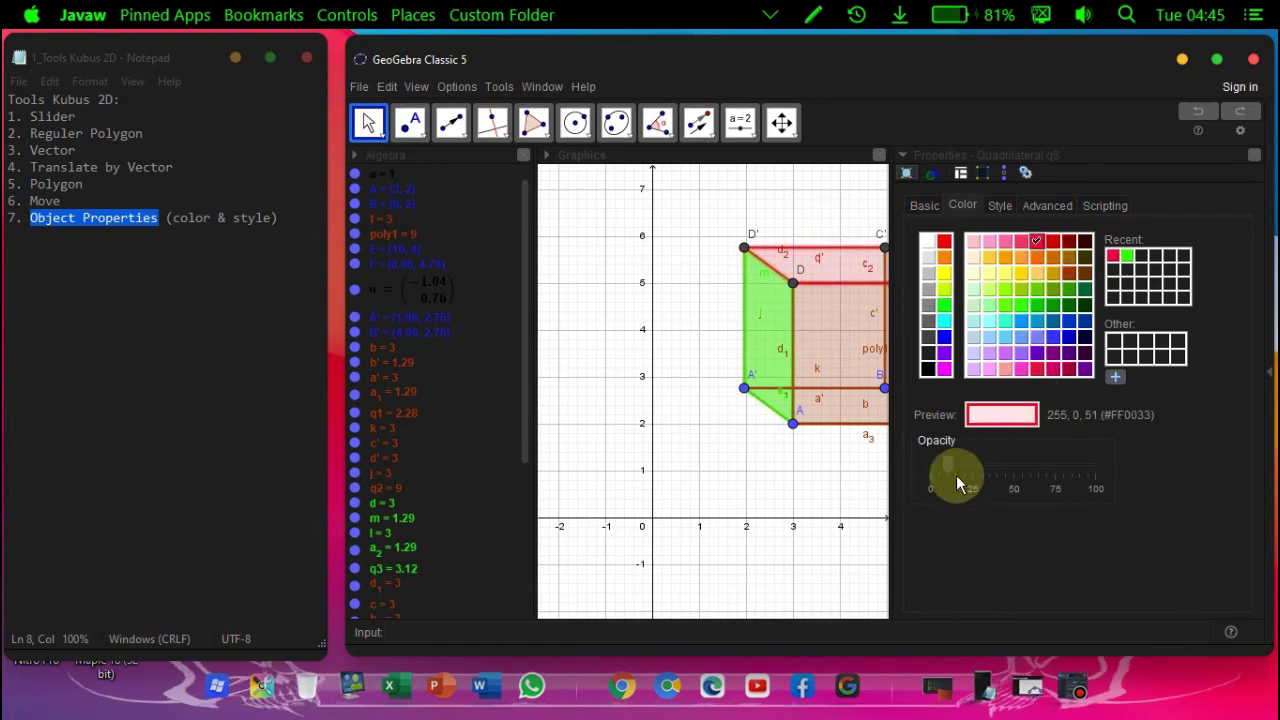
drag(950, 466, 1015, 477)
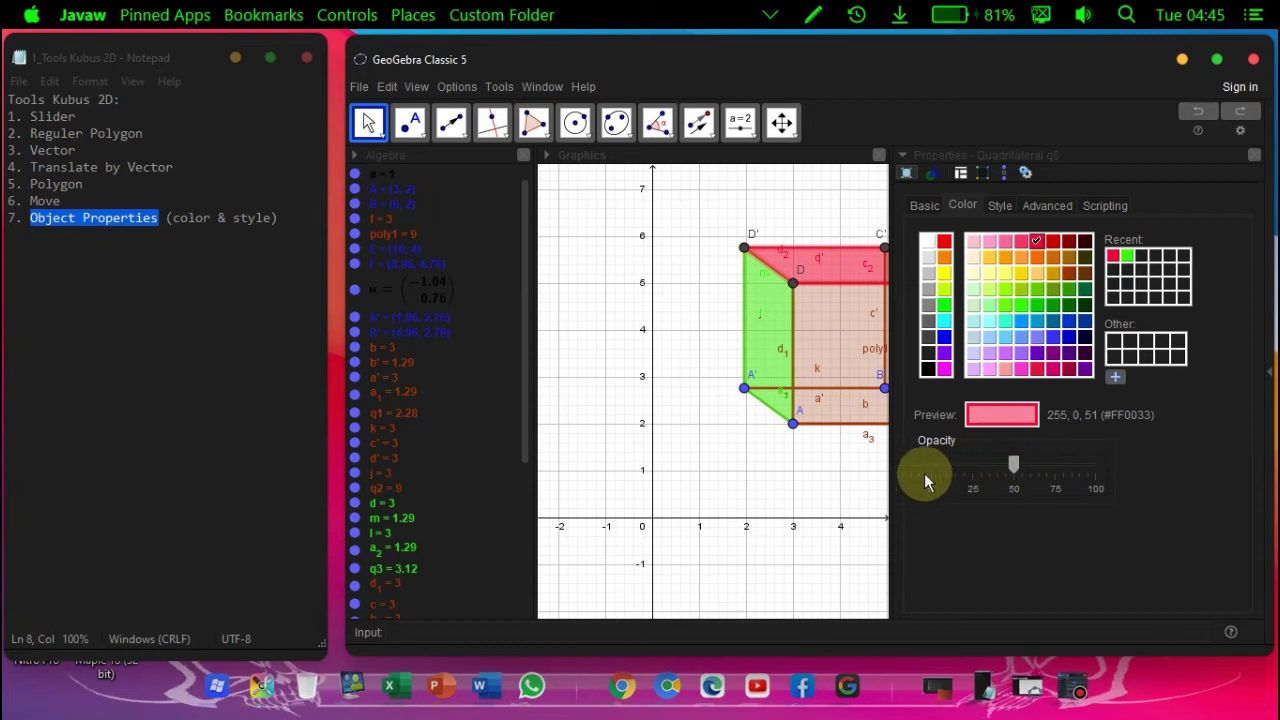
Colour the front face polygon A, B, C, D light blue (#6699FF) with about 45 opacity and close the properties.
click(845, 344)
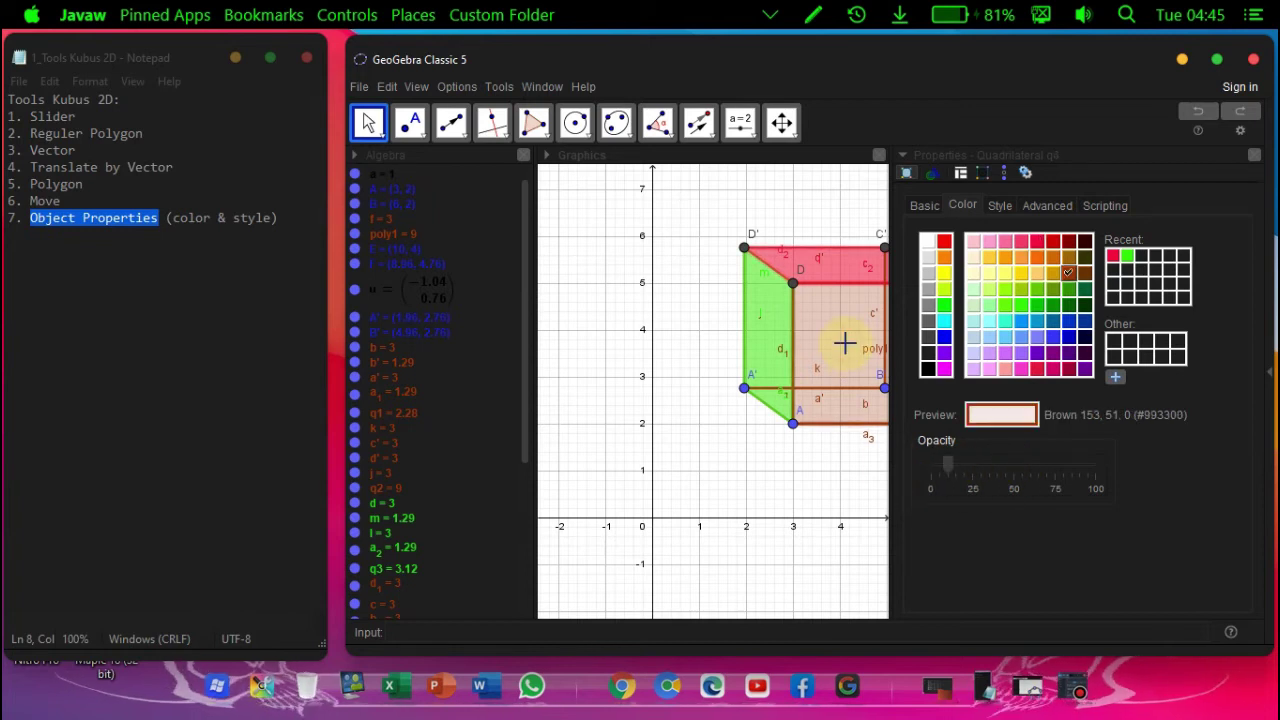
click(1020, 337)
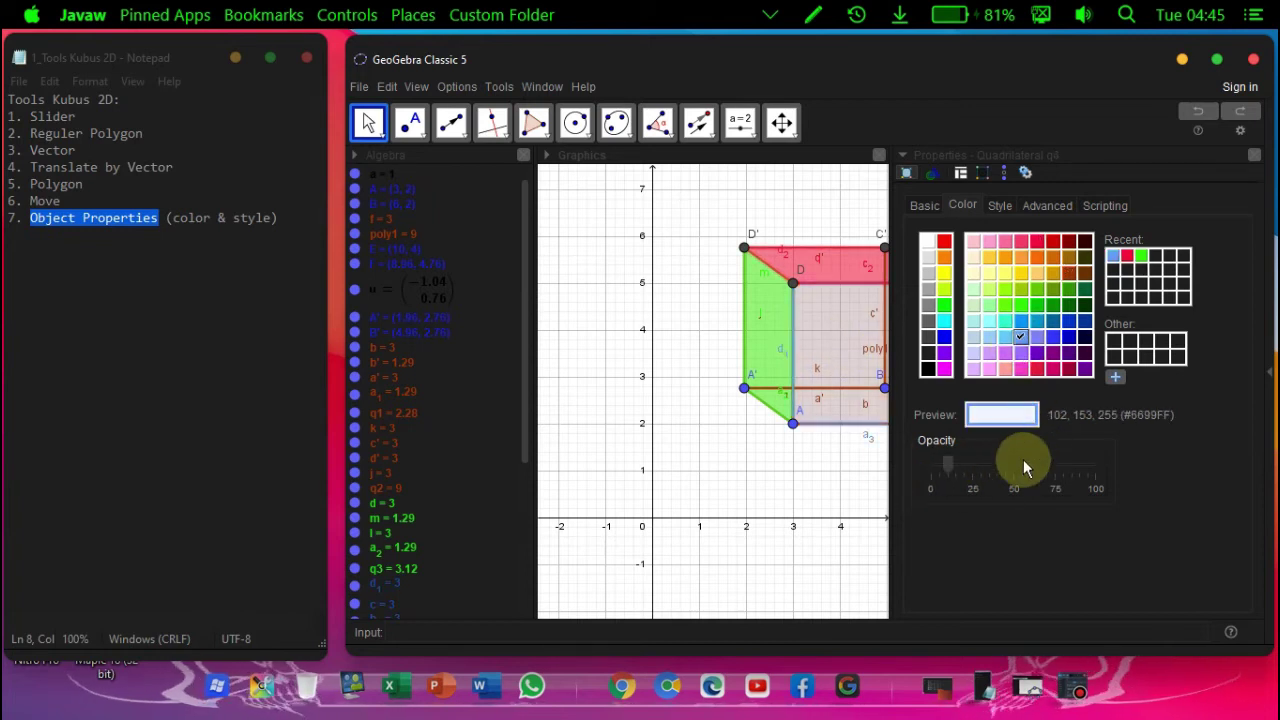
drag(951, 471, 1008, 475)
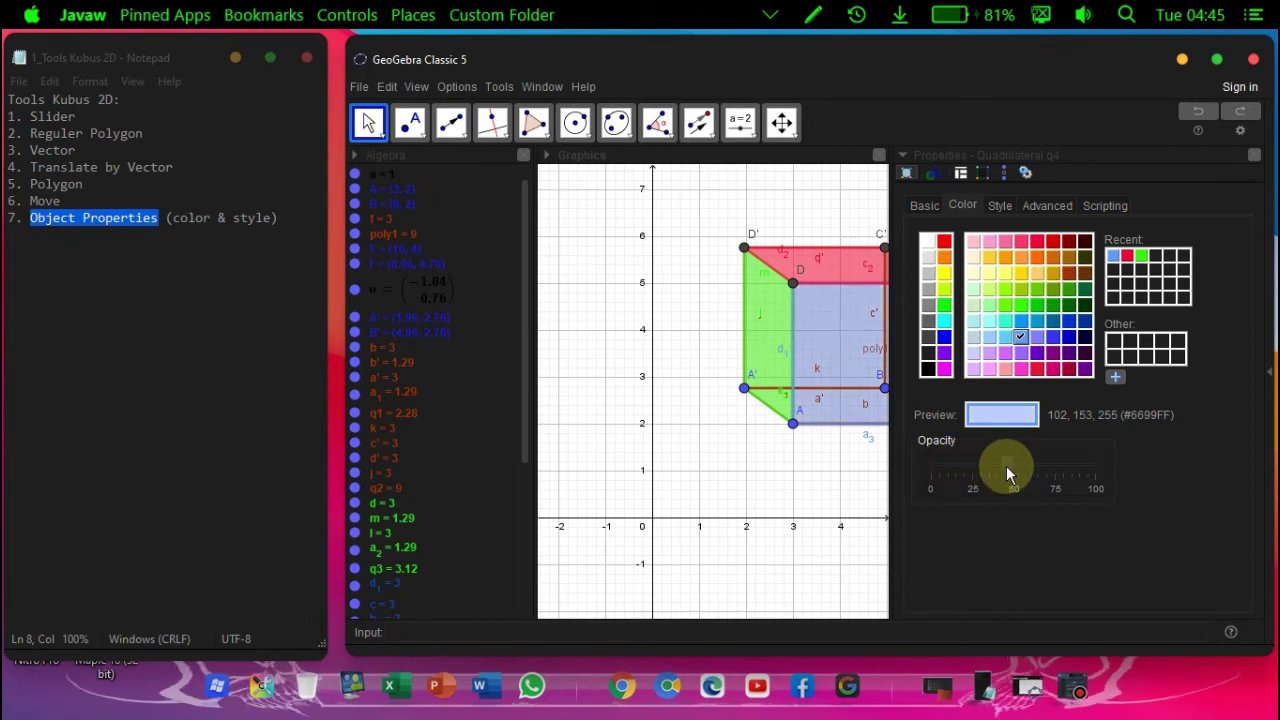
click(1255, 156)
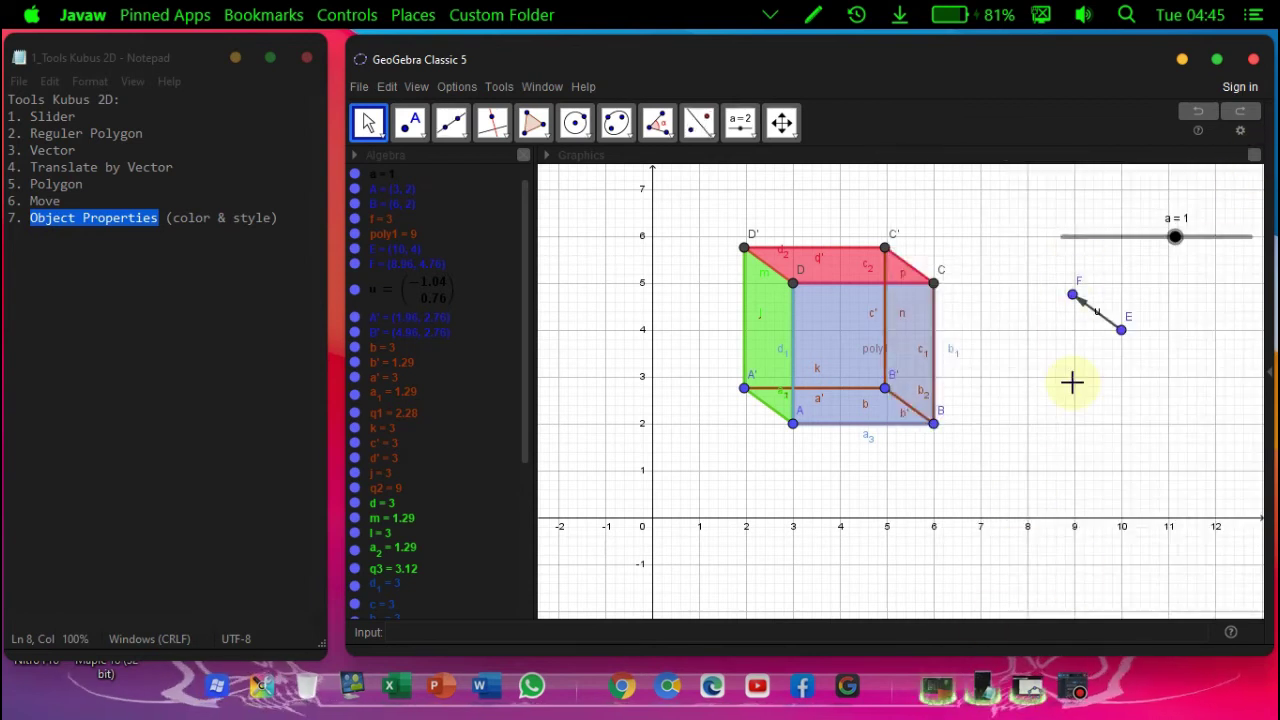
Move point F to (11, 5) and colour the right face polygon B, B', C', C purple (#660099) with opacity 50.
drag(1072, 294, 1166, 286)
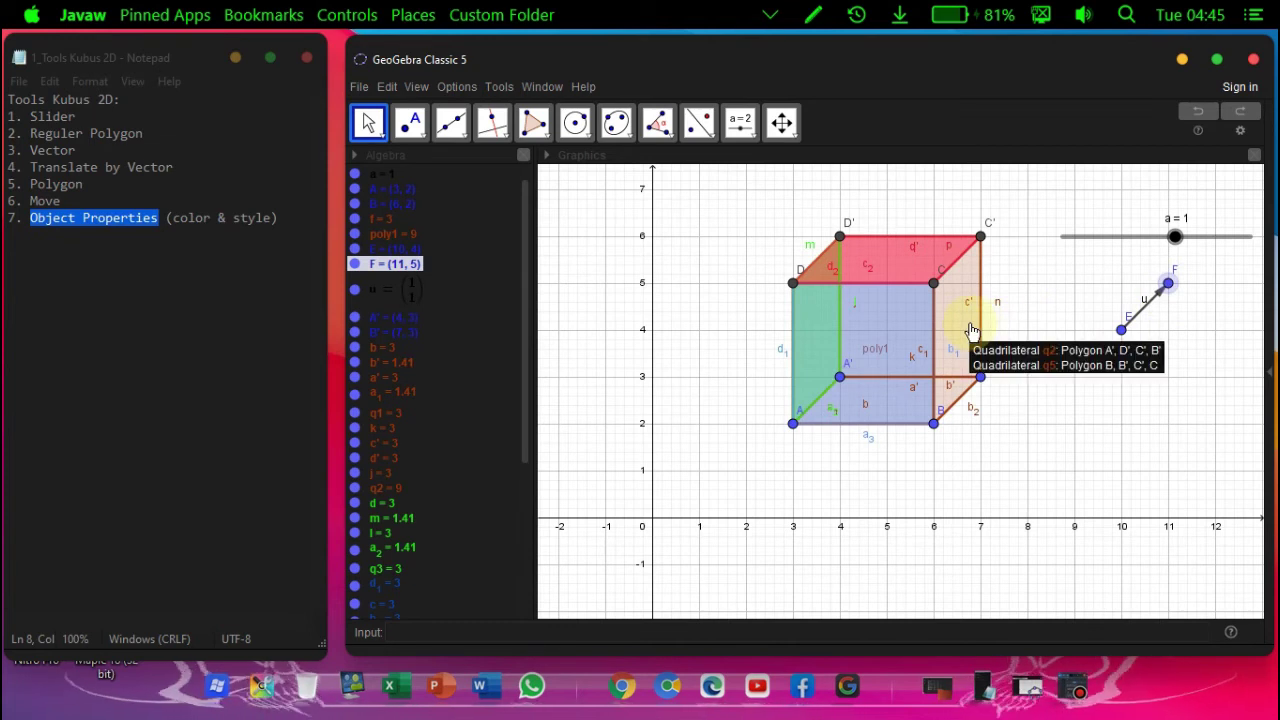
key(Escape)
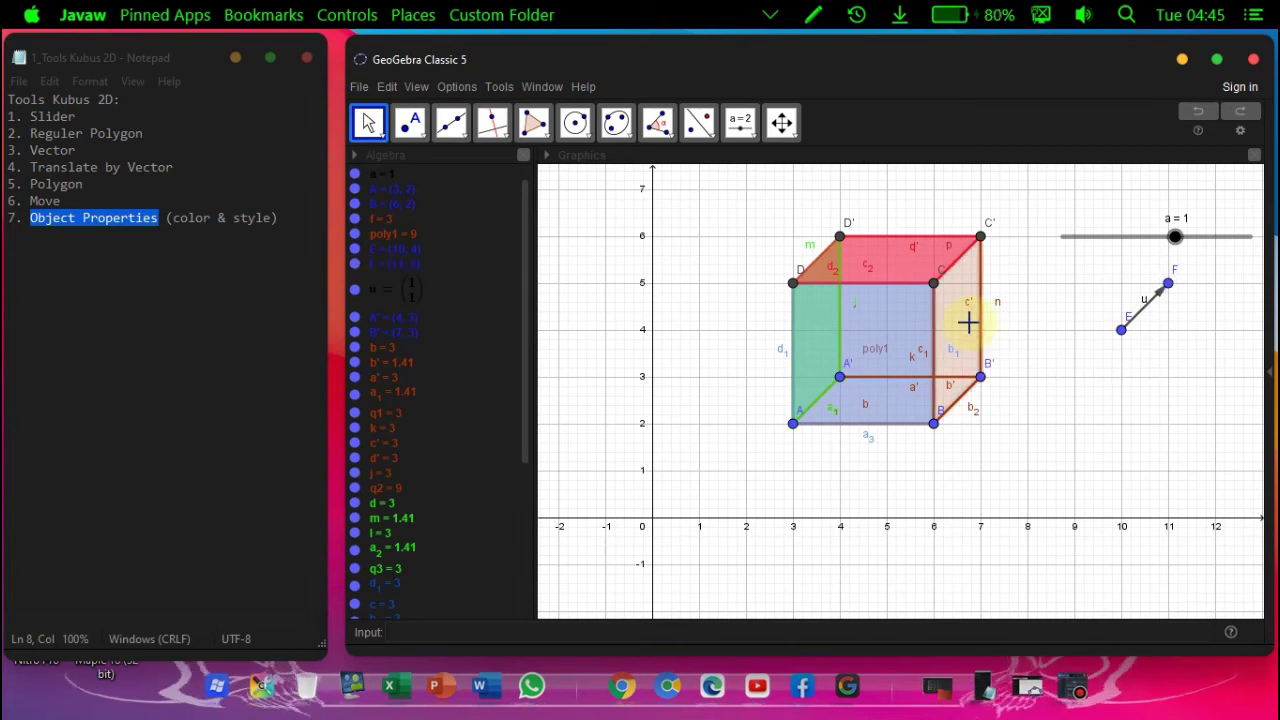
right_click(969, 322)
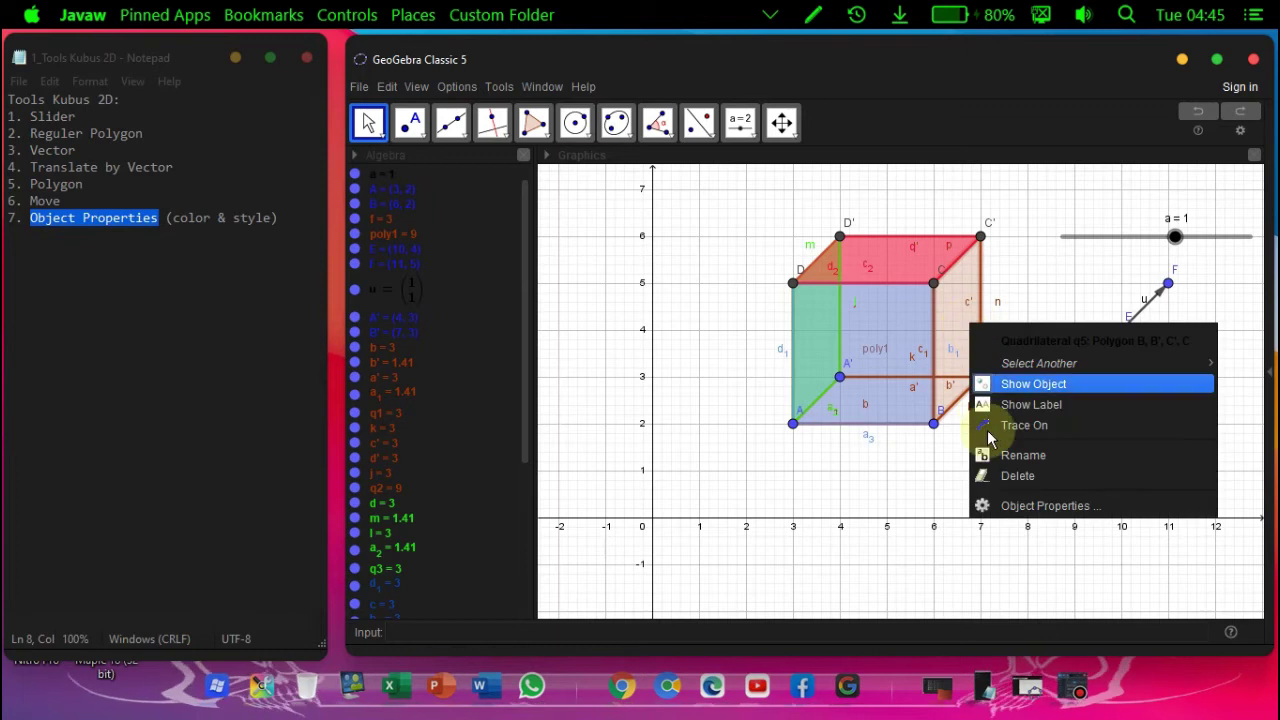
click(997, 506)
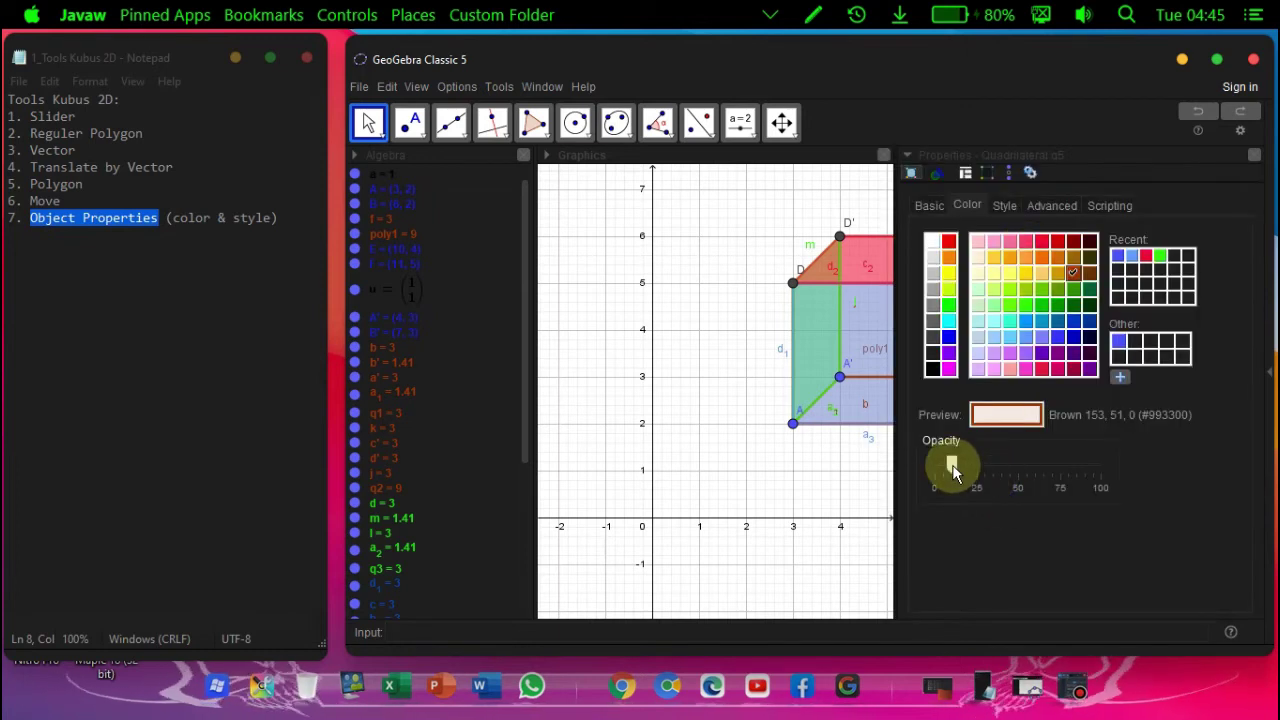
click(1088, 369)
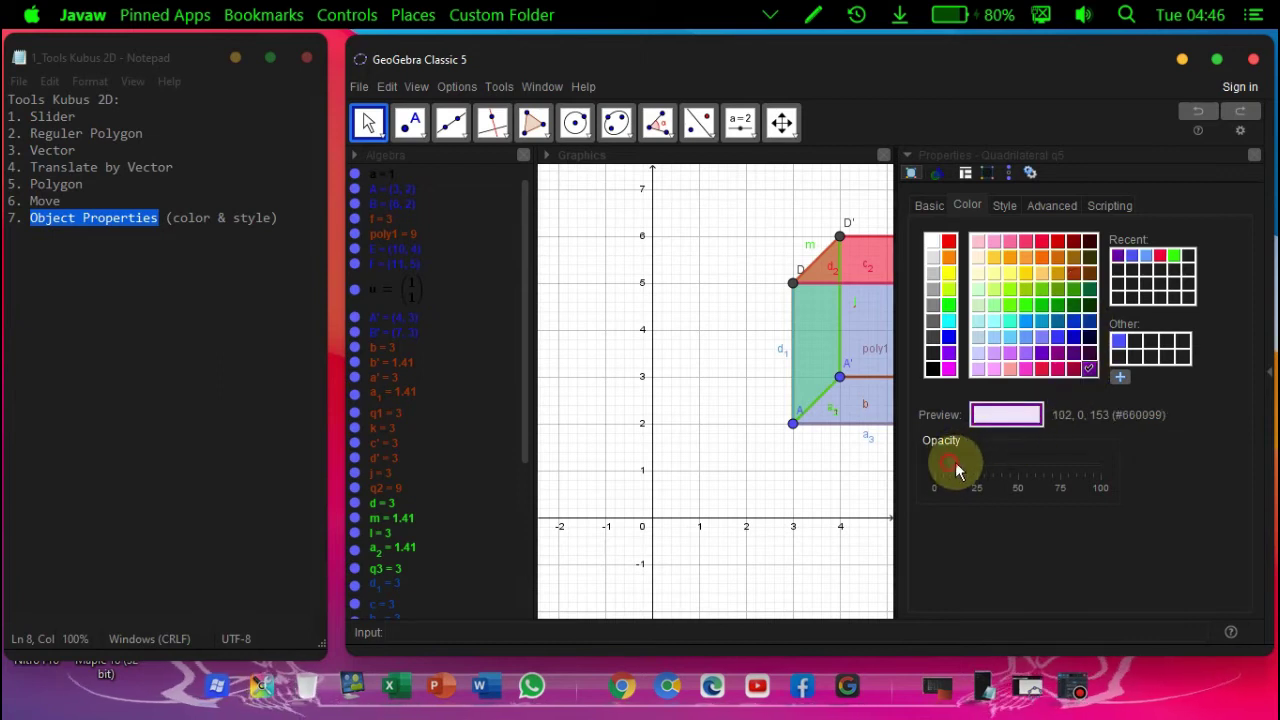
drag(955, 470, 1017, 467)
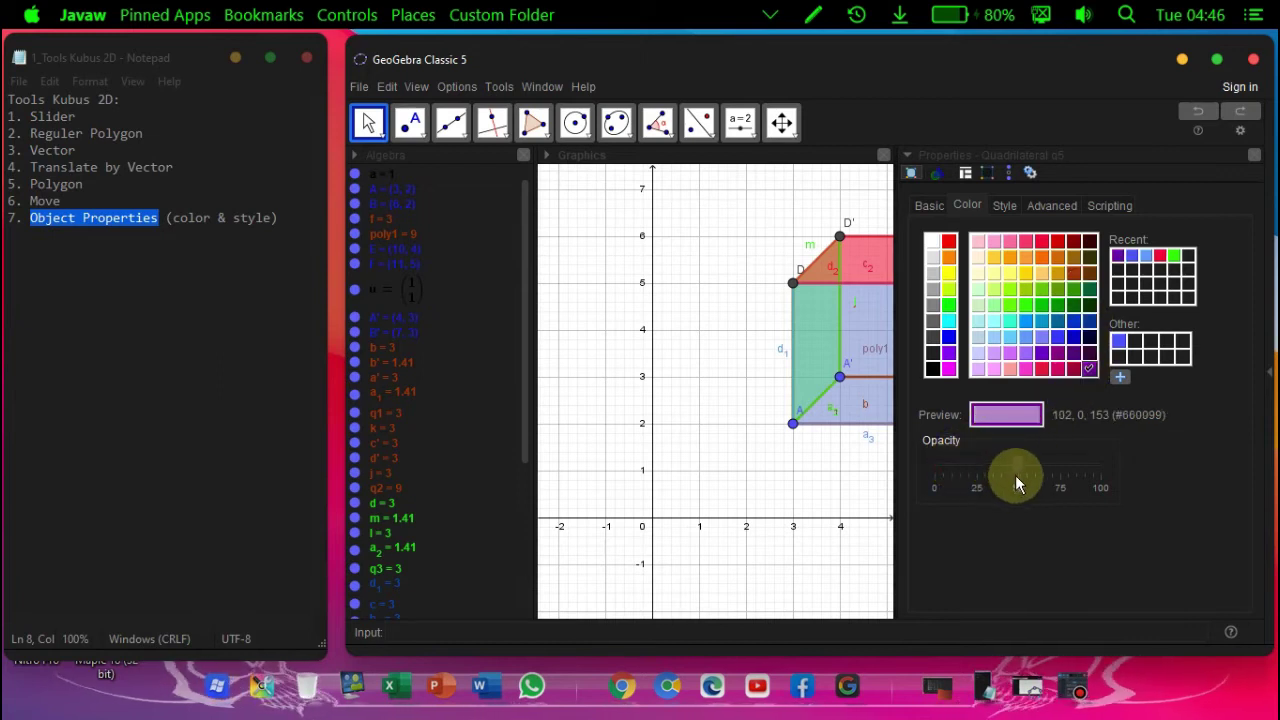
Try a dashed line style on the right face polygon B, B', C', C and restore the solid line.
click(1007, 207)
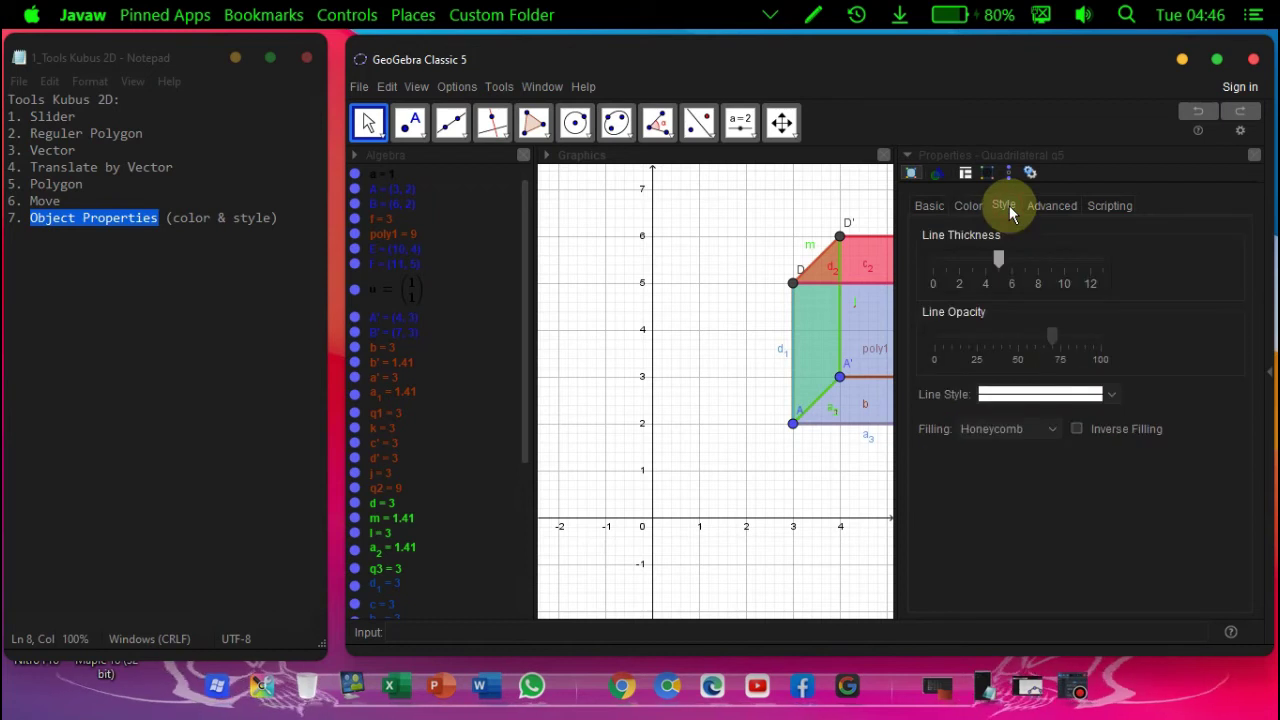
click(1117, 398)
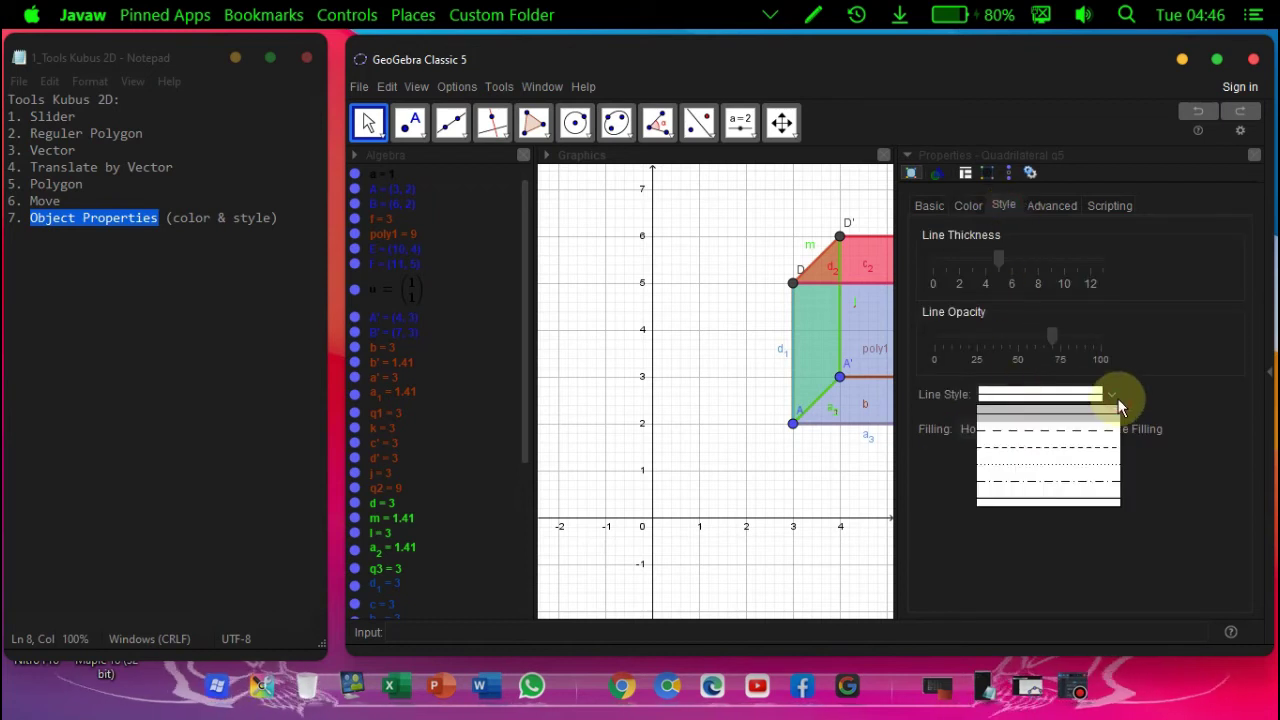
click(1092, 451)
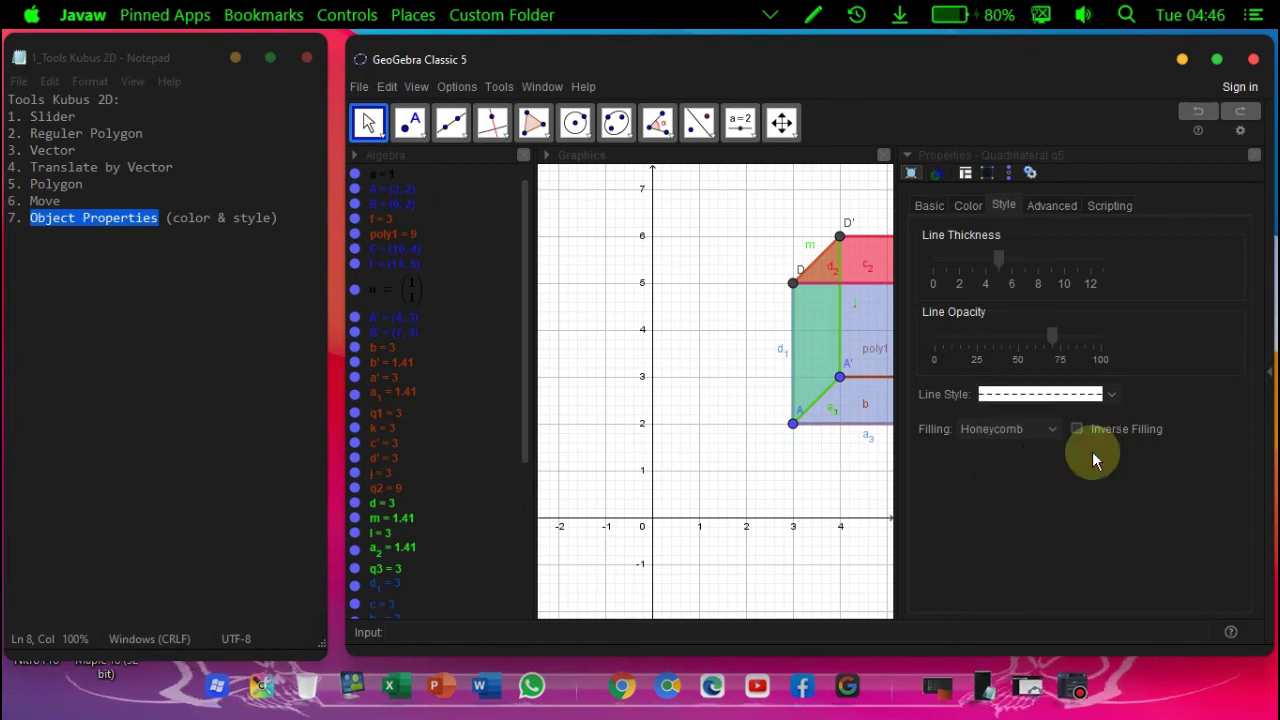
click(1109, 395)
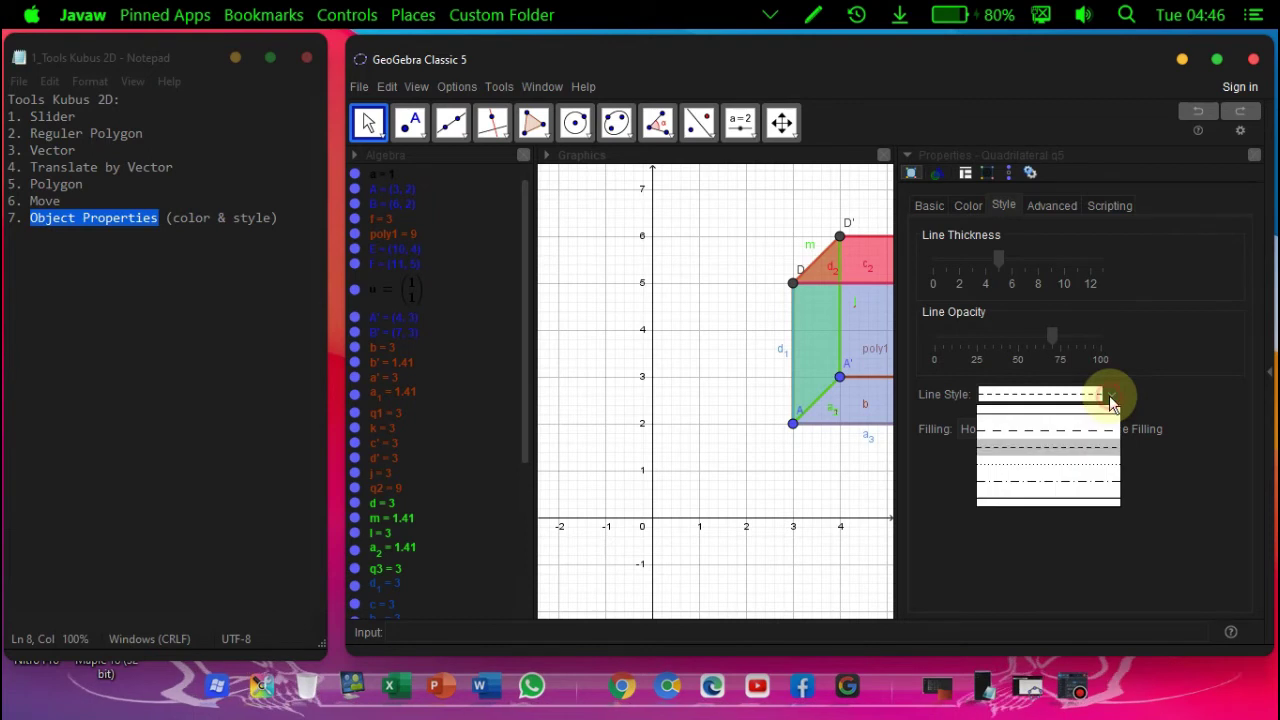
click(1102, 416)
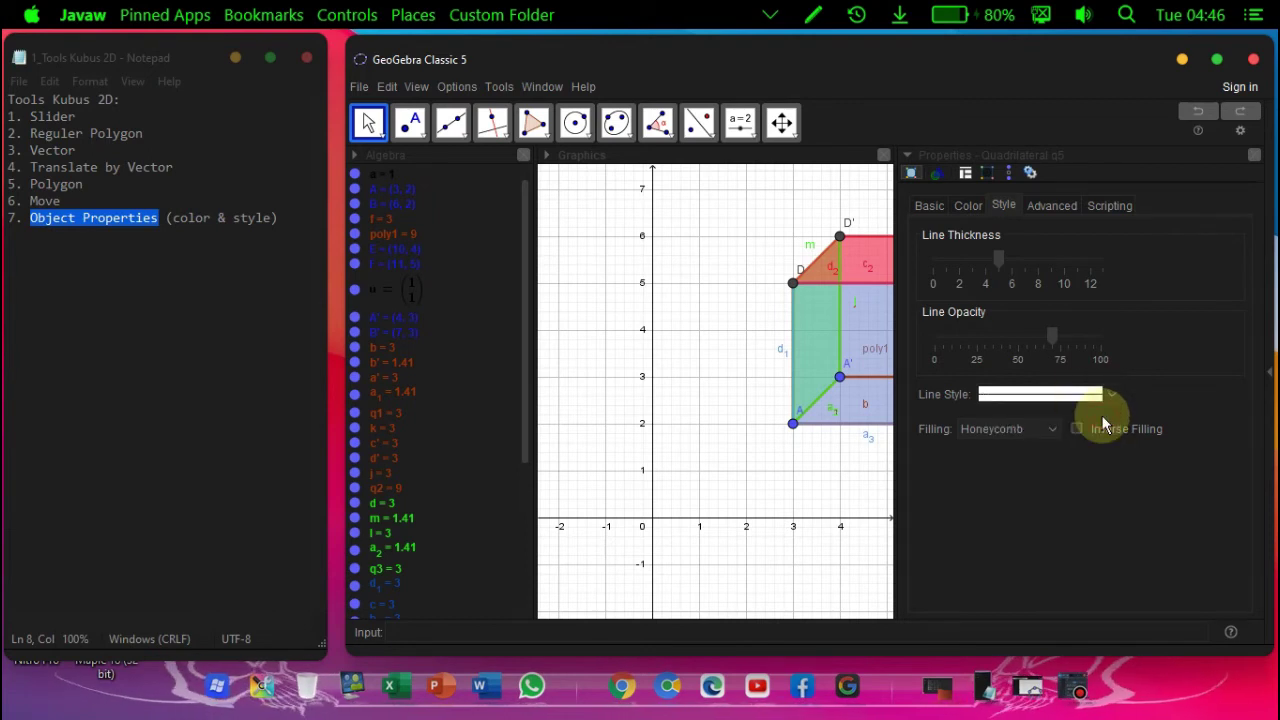
Set the right face polygon's line thickness to 9 and close the properties.
click(1009, 258)
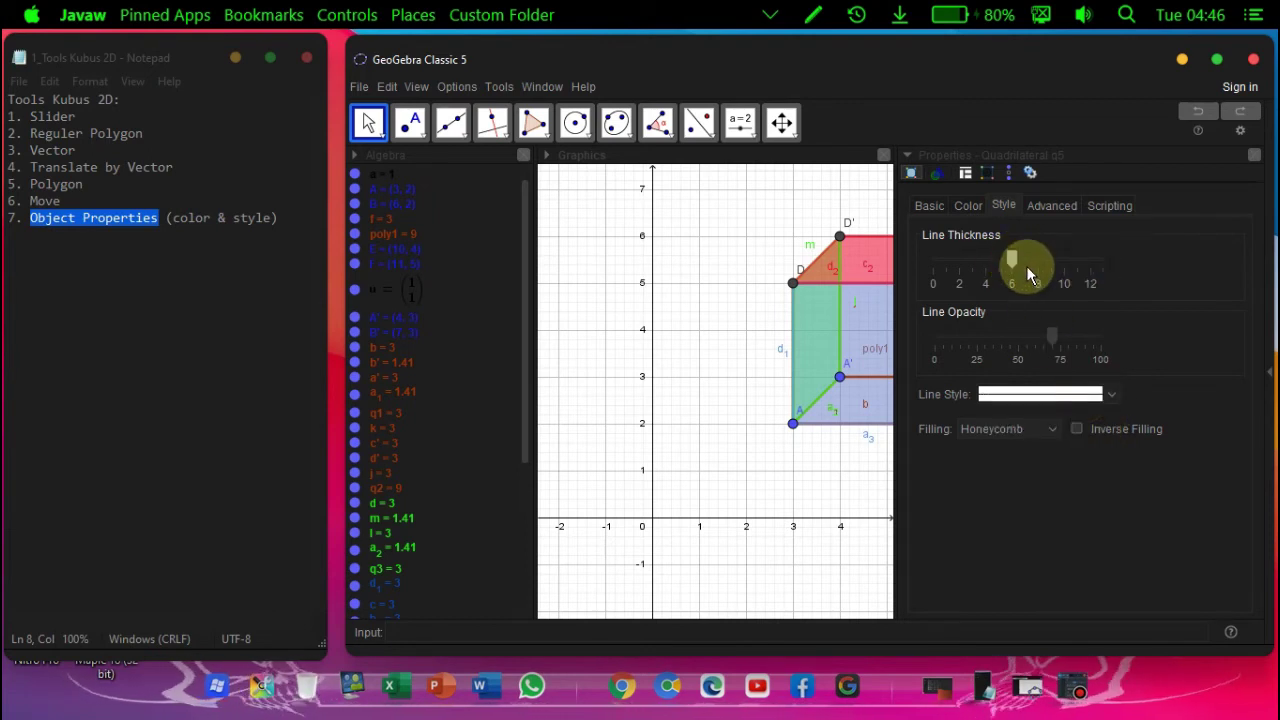
drag(1015, 263, 1062, 266)
click(1058, 206)
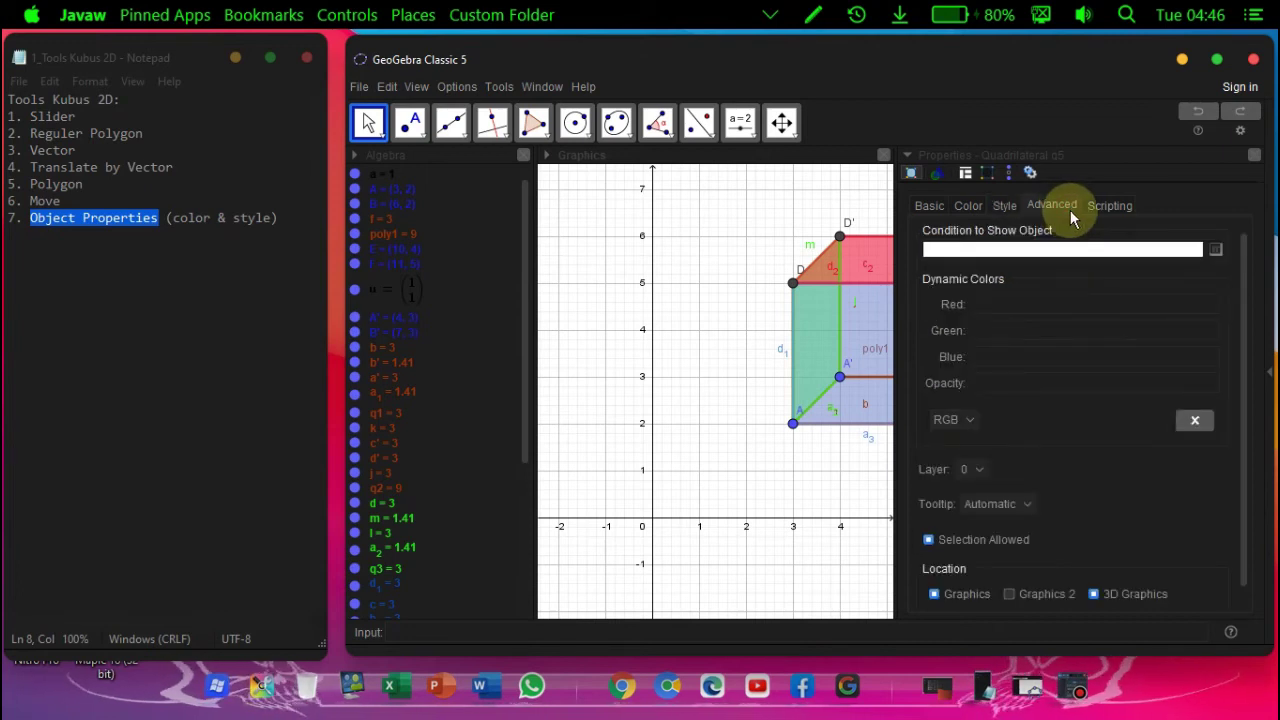
click(1114, 206)
click(996, 206)
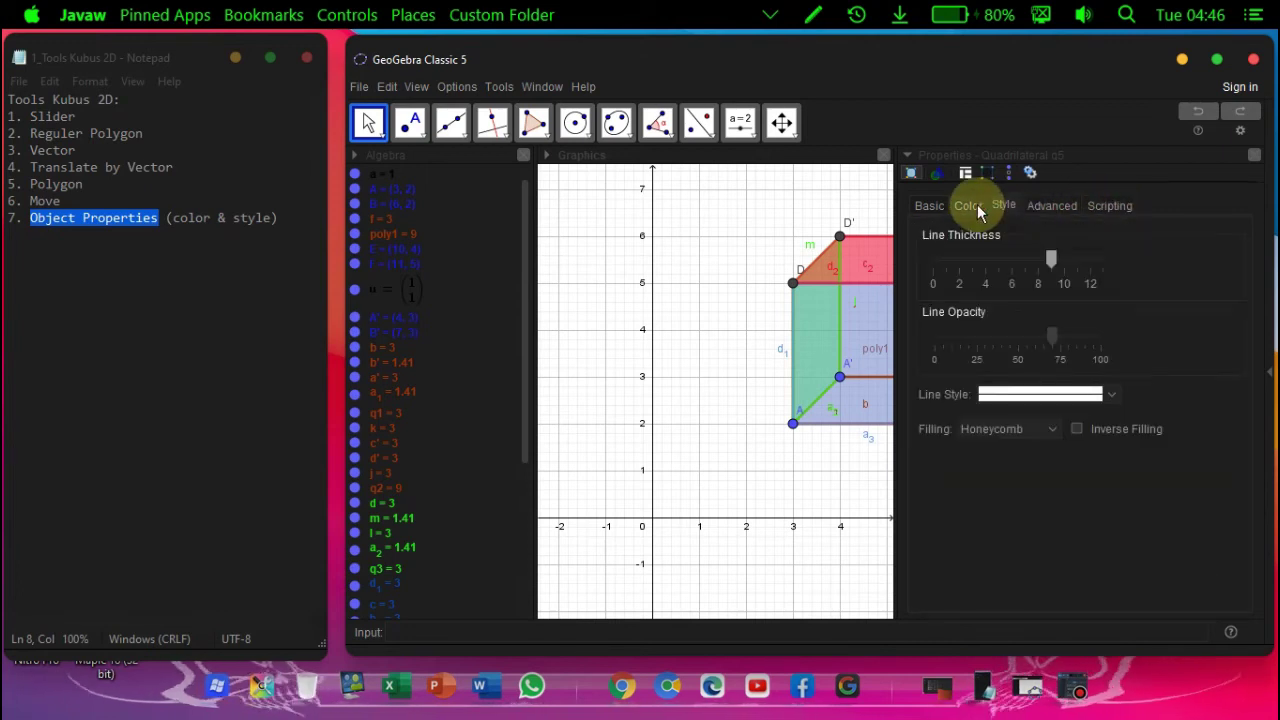
click(968, 206)
click(1254, 155)
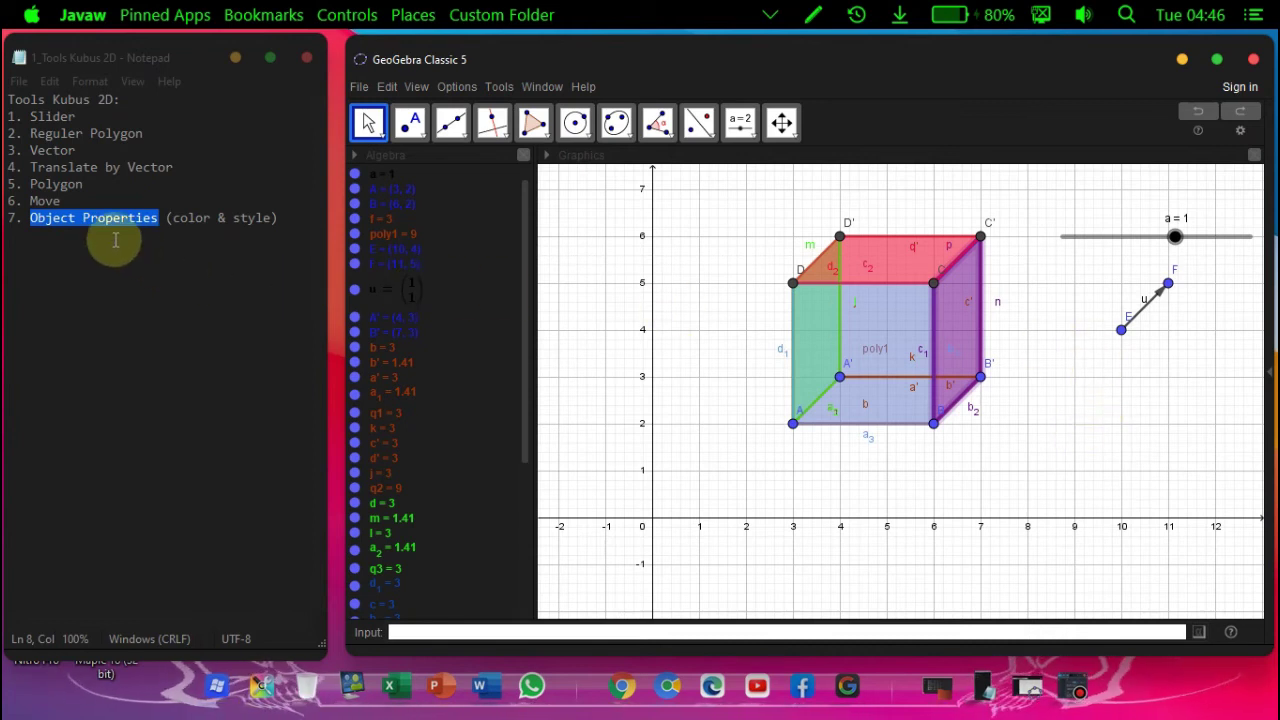
Review the Slider, Regular Polygon and Vector entries in the notes and locate each matching GeoGebra tool.
double_click(47, 116)
drag(45, 117, 23, 119)
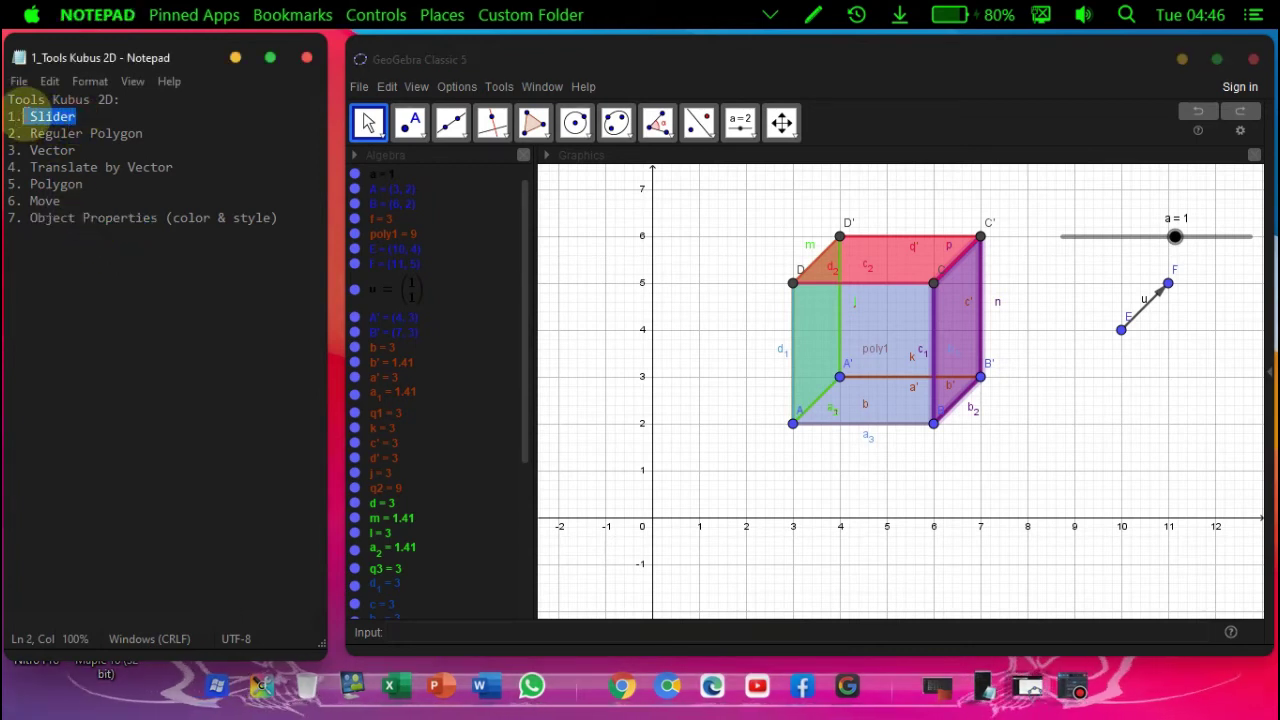
click(742, 121)
click(743, 121)
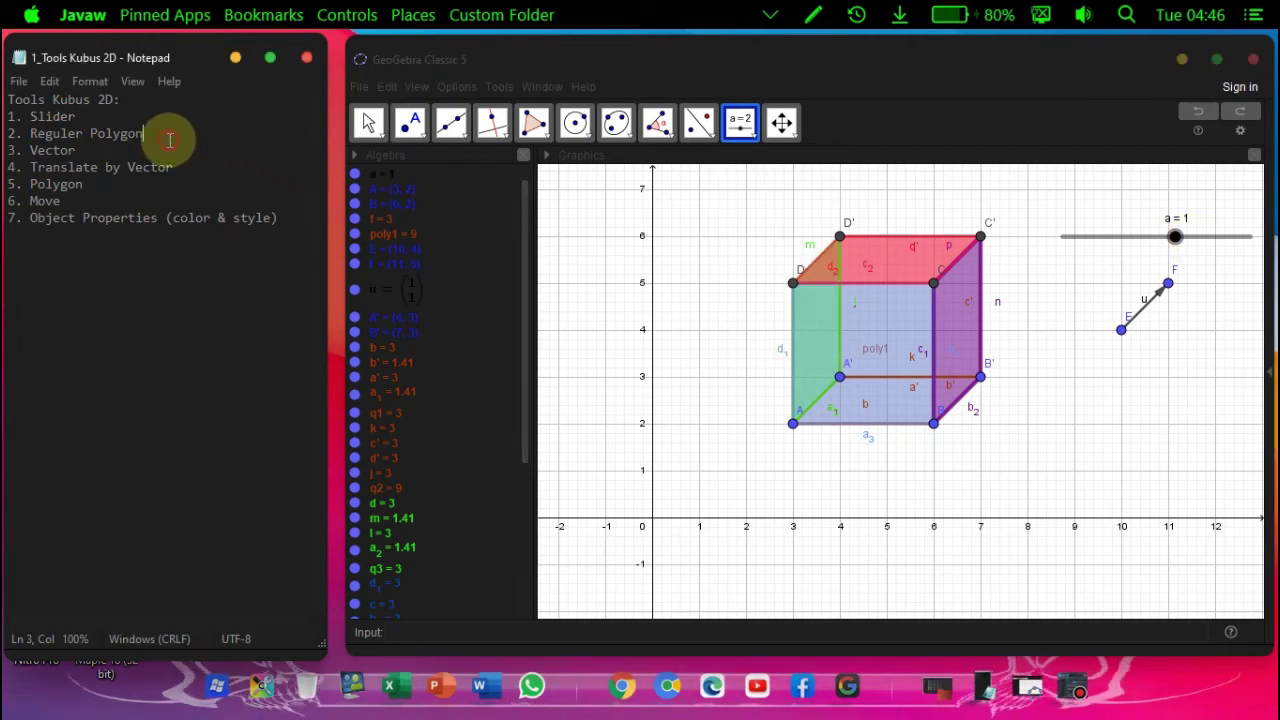
drag(146, 133, 29, 133)
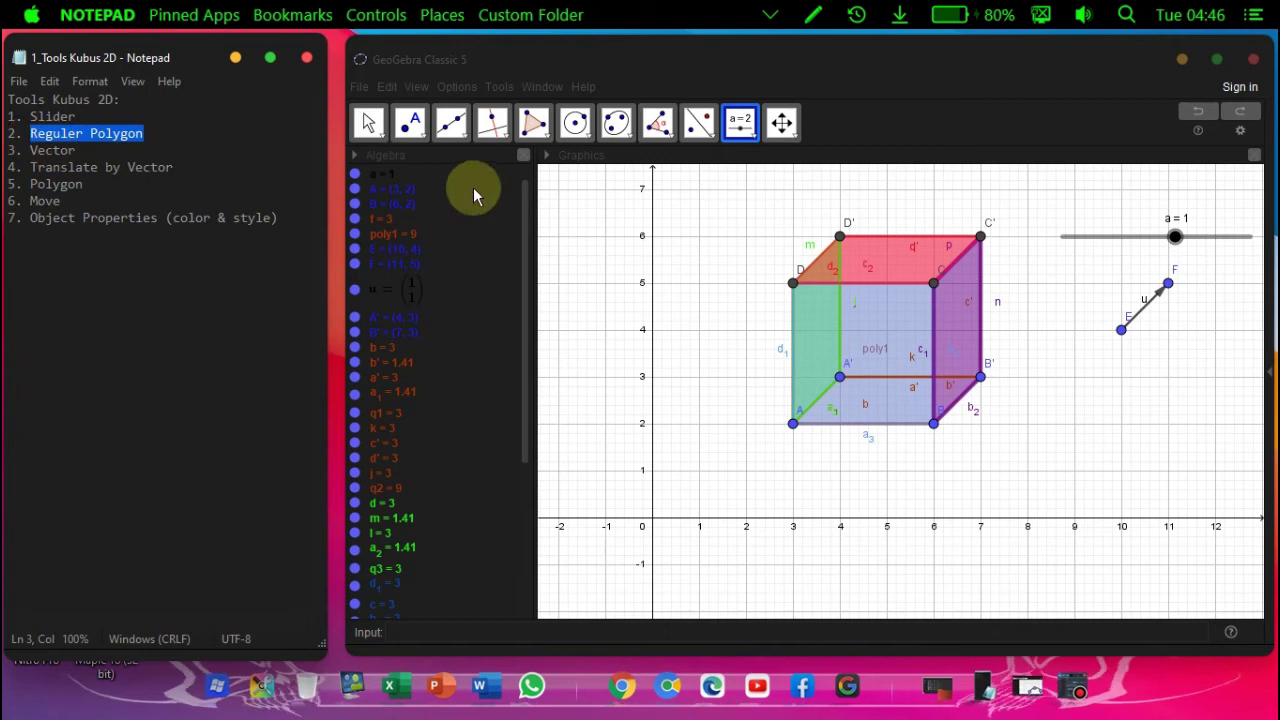
click(530, 132)
click(530, 130)
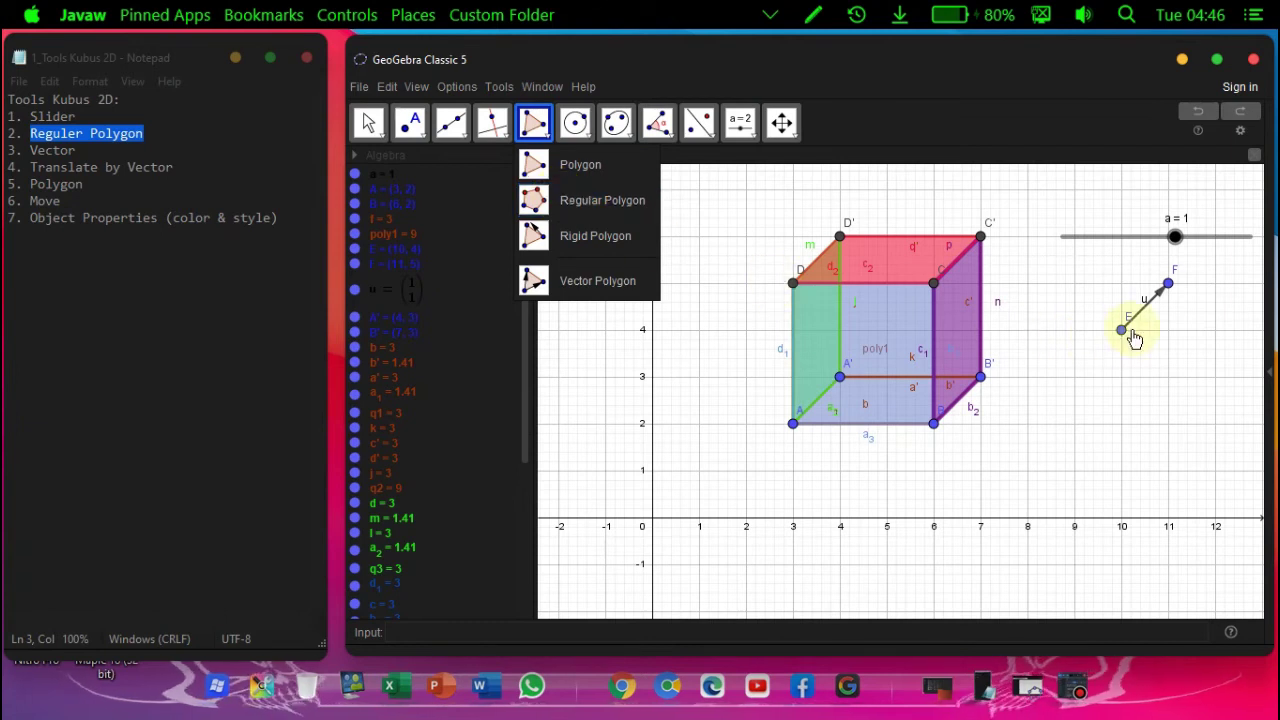
drag(92, 149, 24, 157)
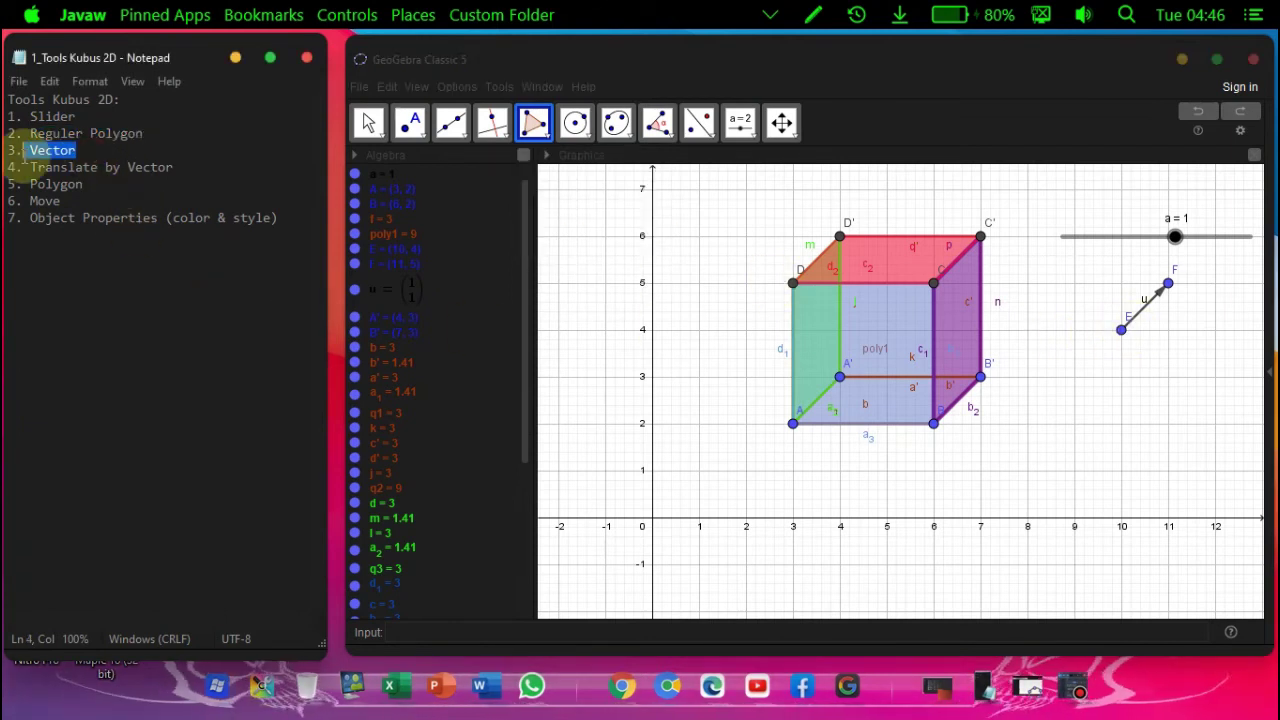
click(446, 128)
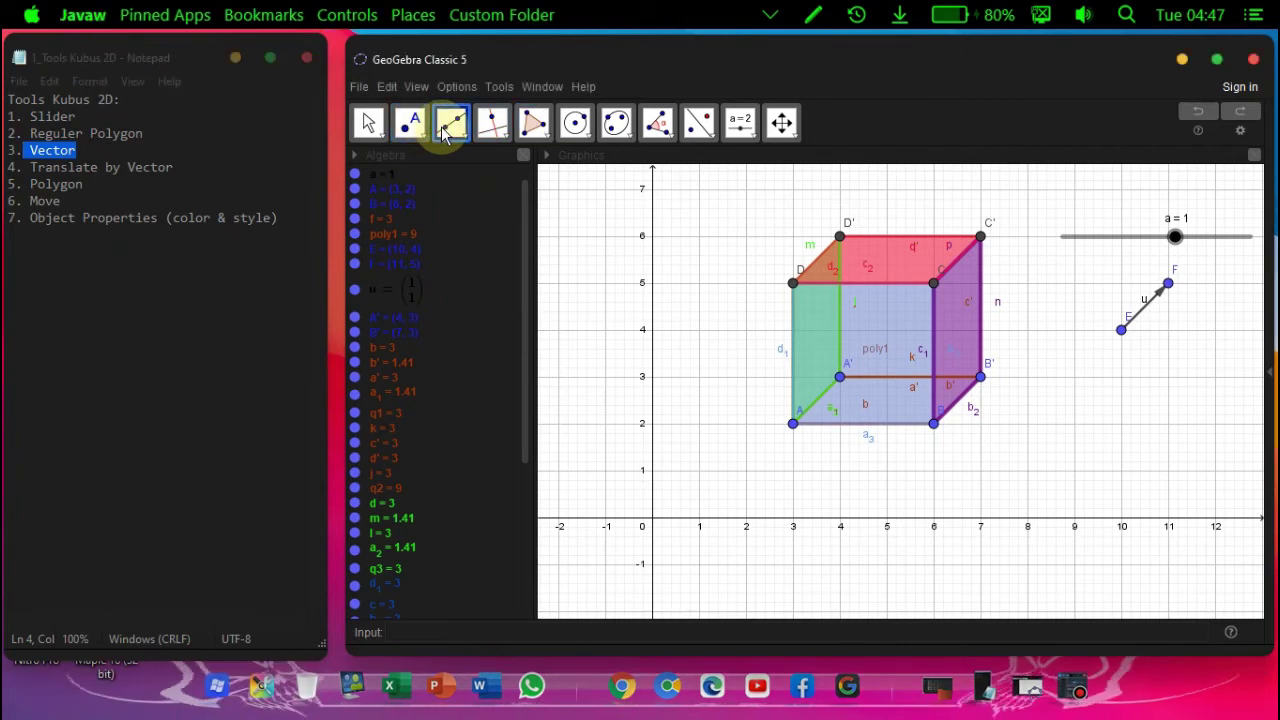
click(448, 128)
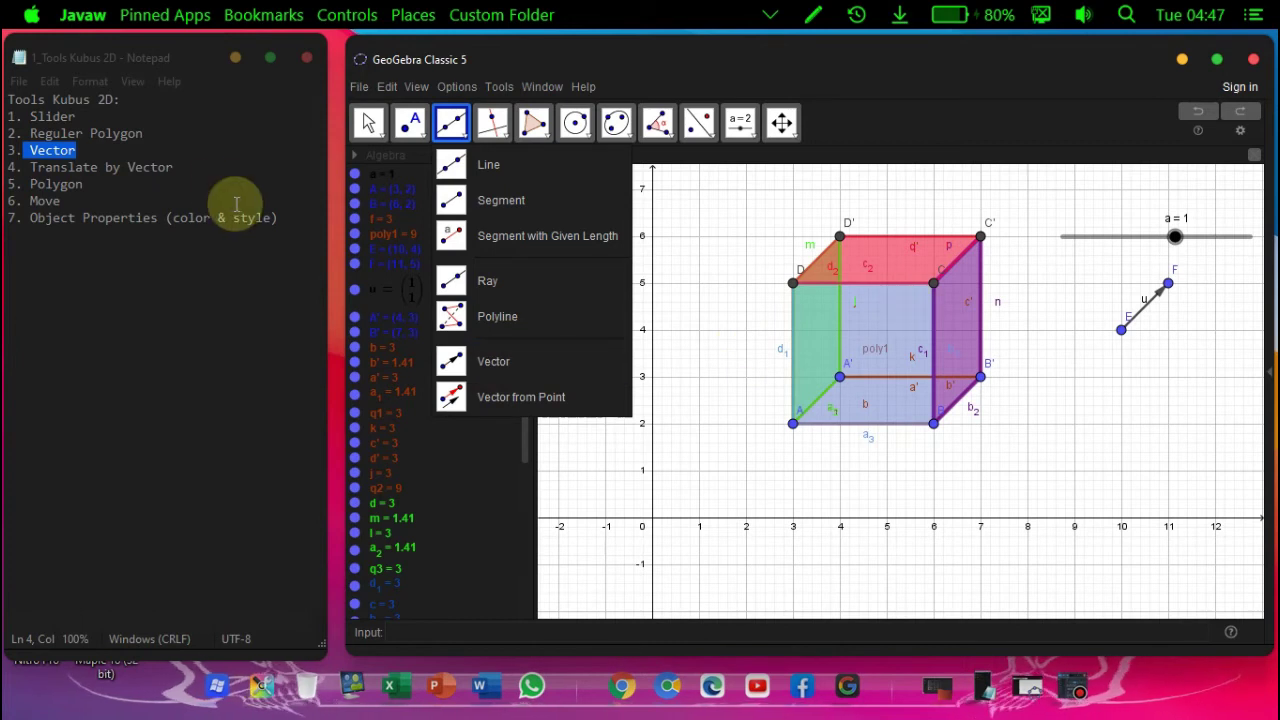
Review the Translate by Vector, Polygon and Move entries in the notes and examine the matching transformation and polygon tools.
drag(208, 165, 30, 168)
click(699, 125)
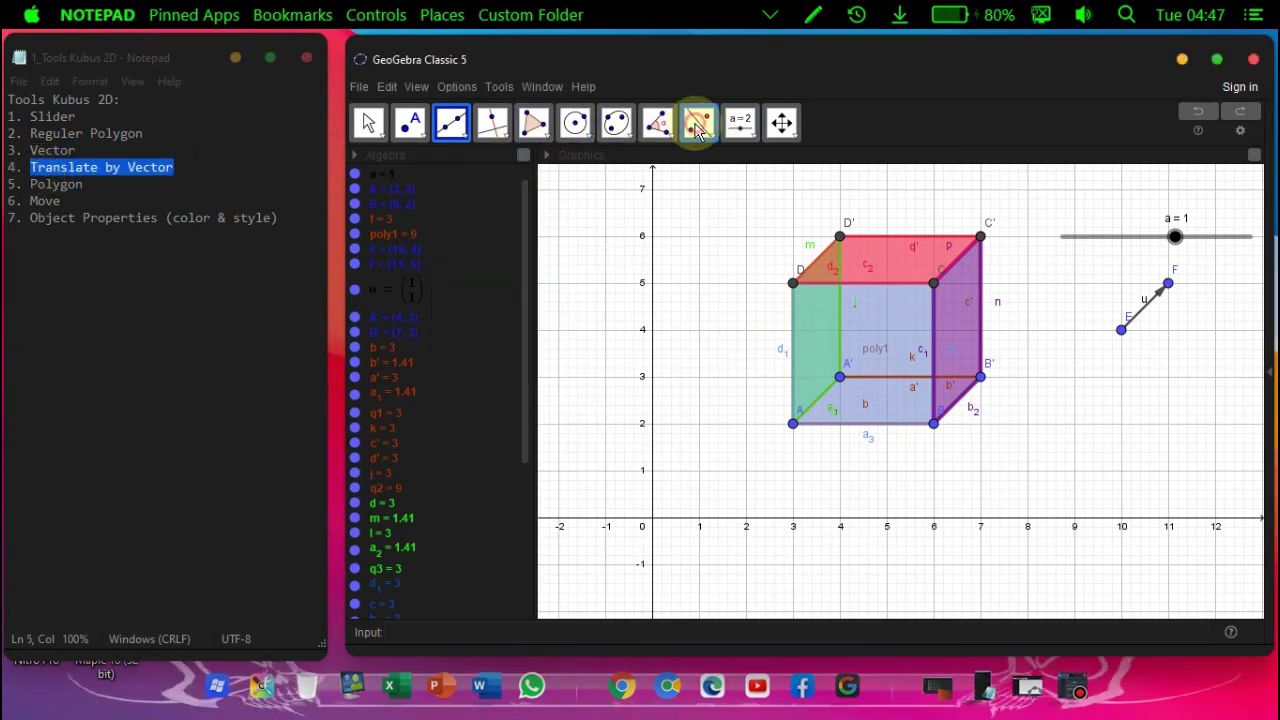
click(699, 125)
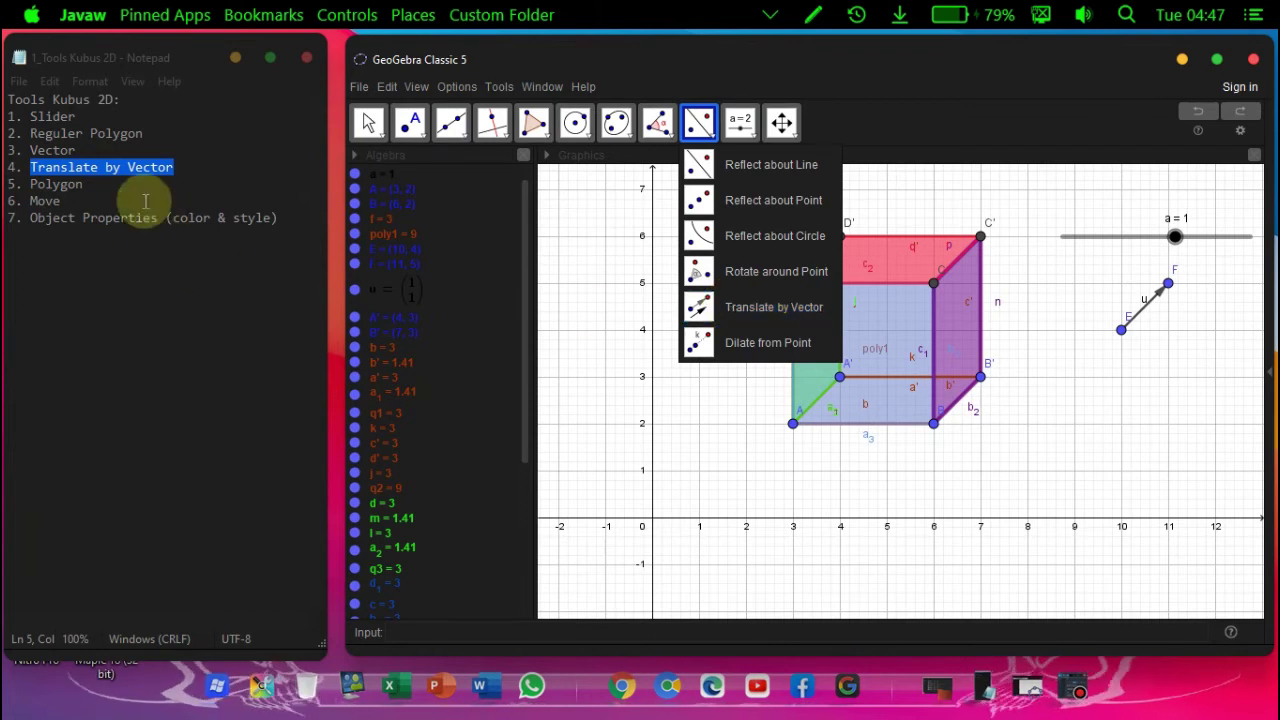
click(90, 174)
drag(84, 184, 30, 184)
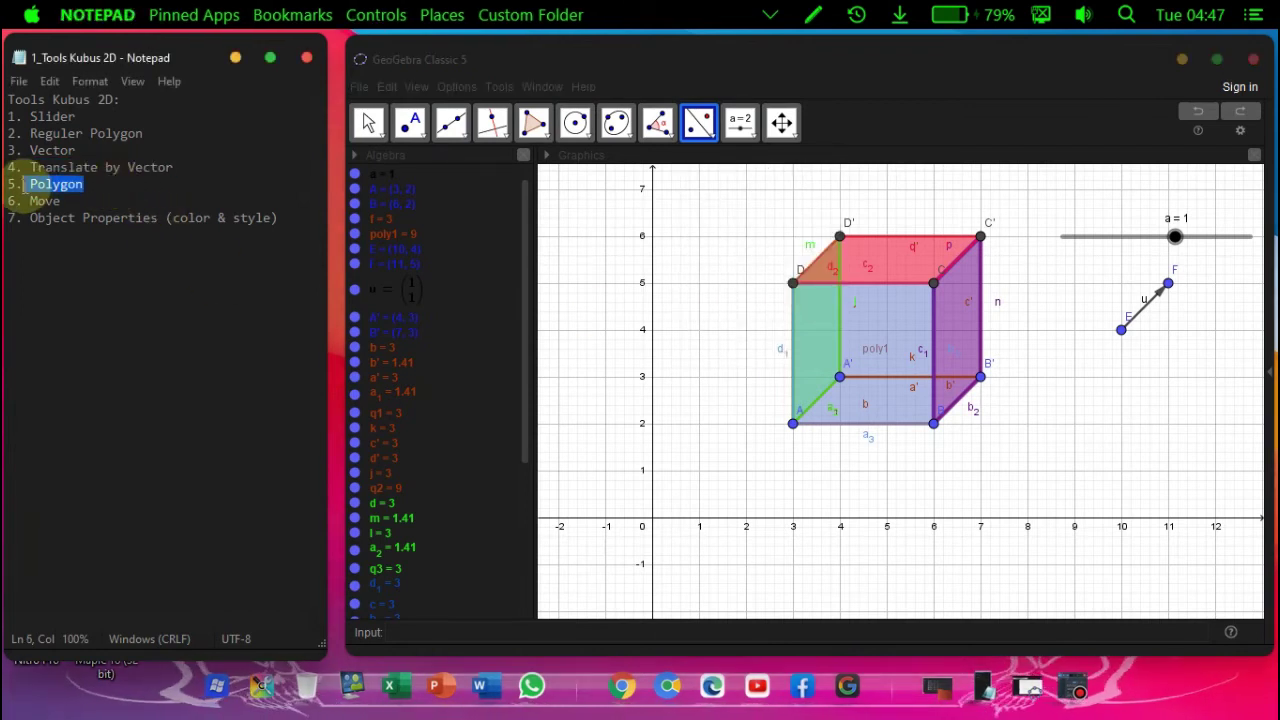
click(527, 130)
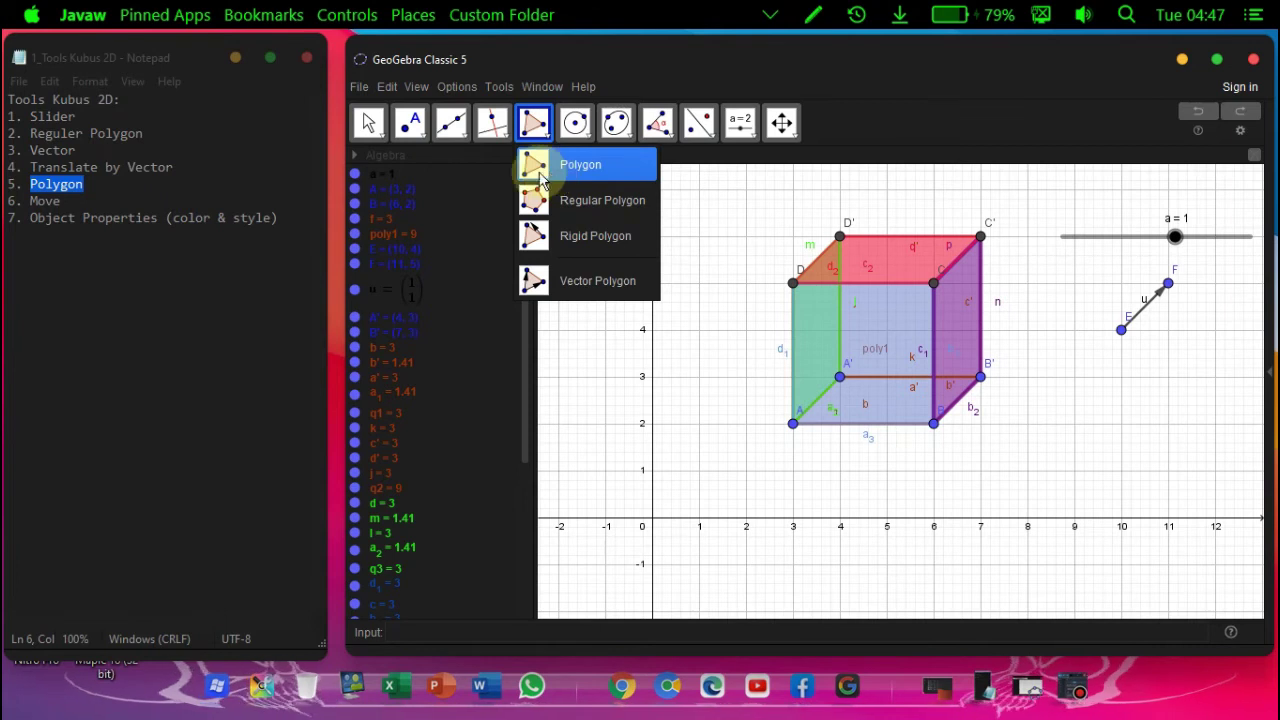
click(100, 201)
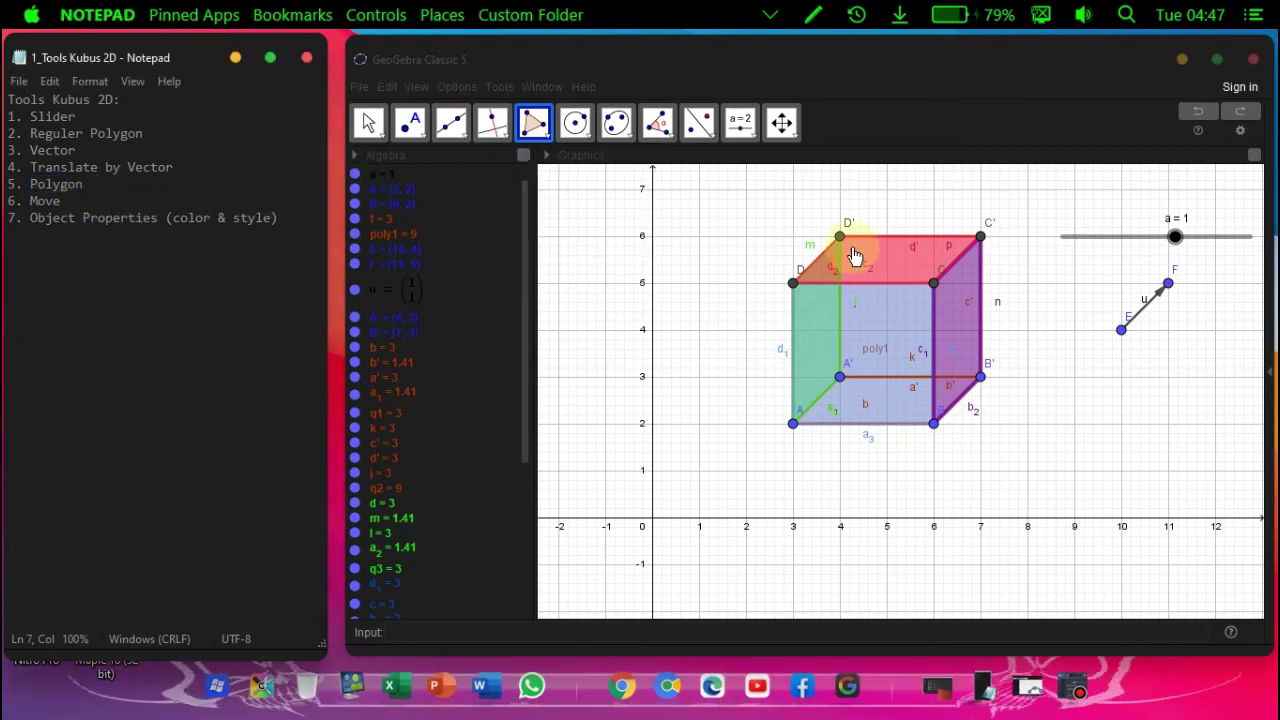
Test the cube by moving vector endpoint F to (9, 5) and returning it to (11, 5).
click(1167, 288)
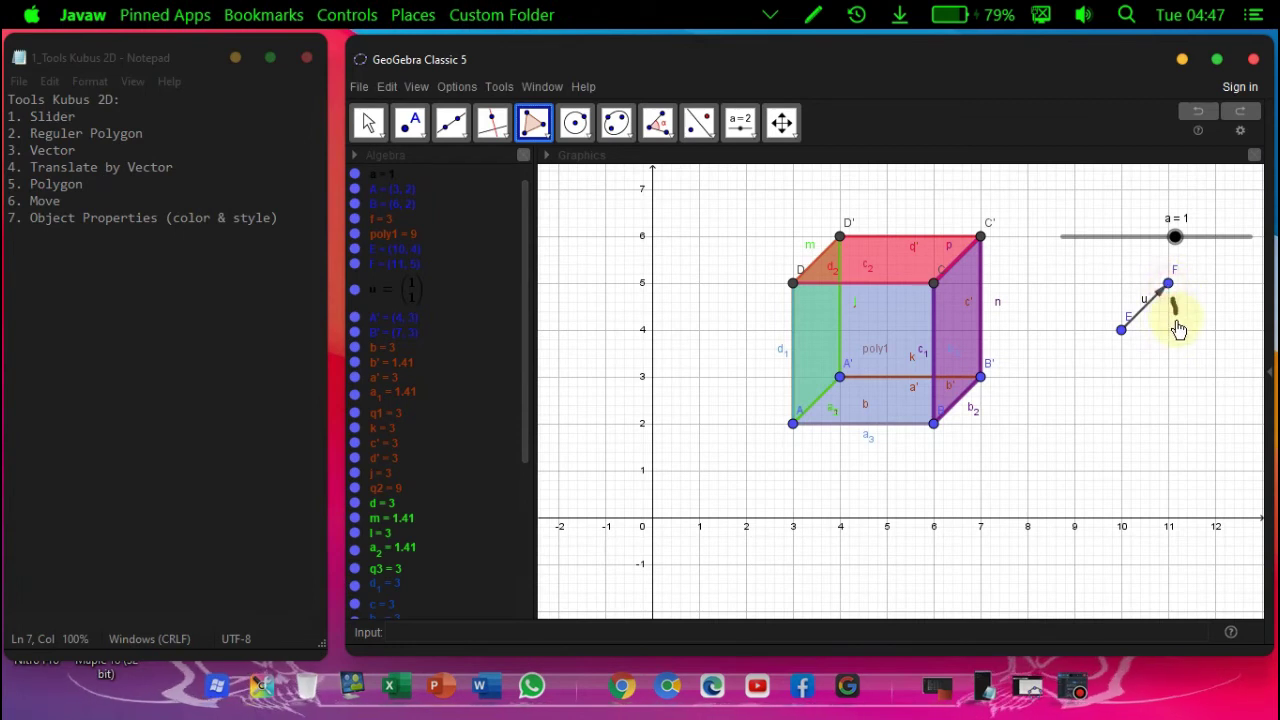
click(368, 122)
drag(1167, 288, 1073, 282)
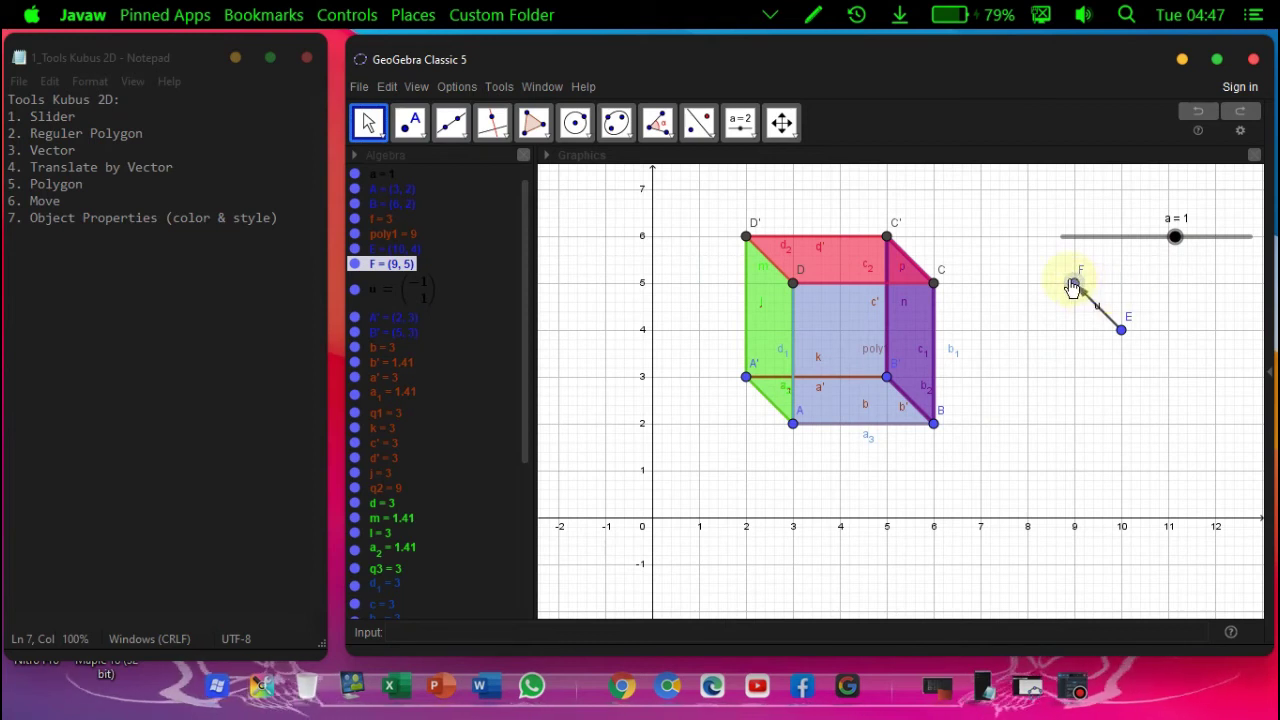
drag(1072, 288, 1169, 286)
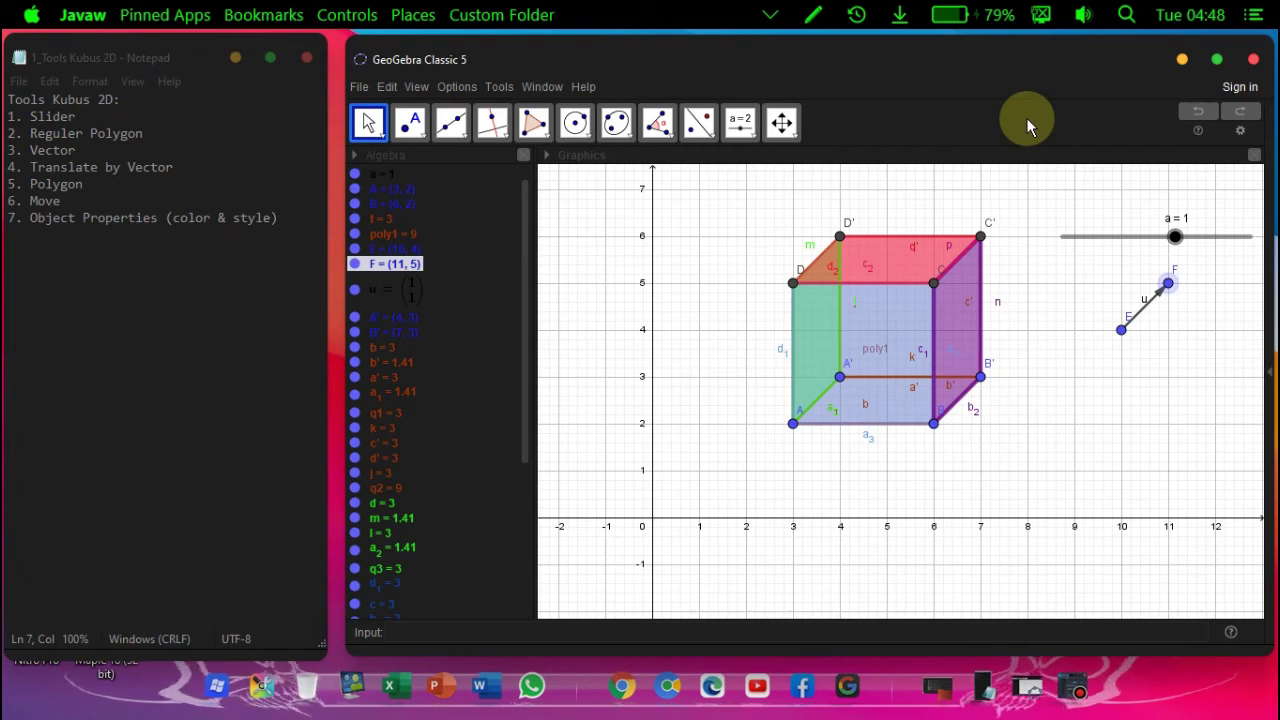
Switch to the 2_Tools Kubus 3D notes in Notepad.
click(1217, 59)
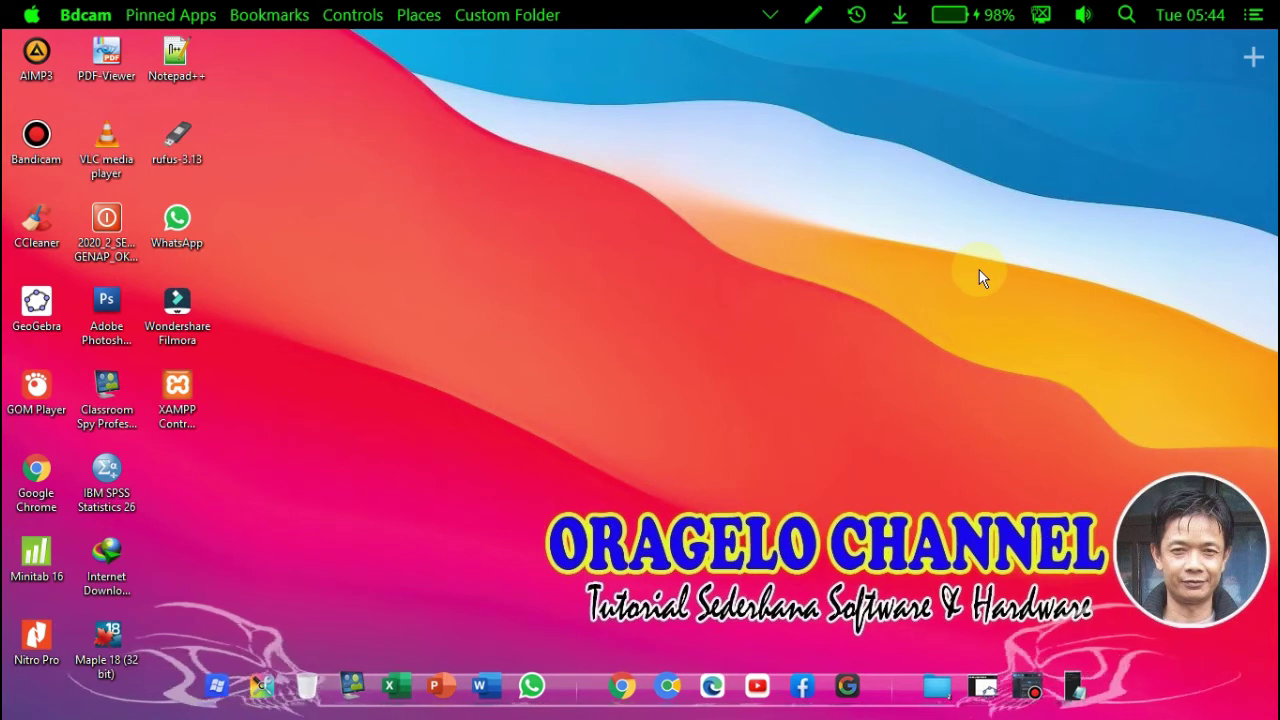
click(1074, 688)
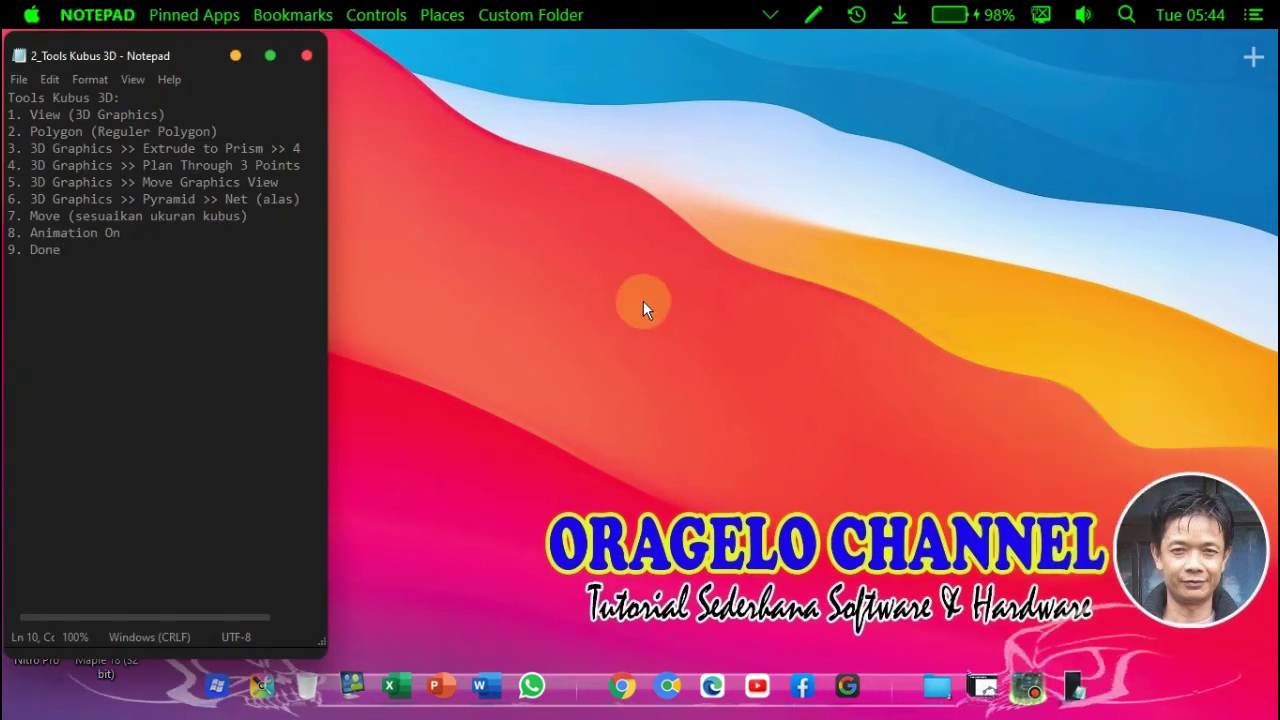
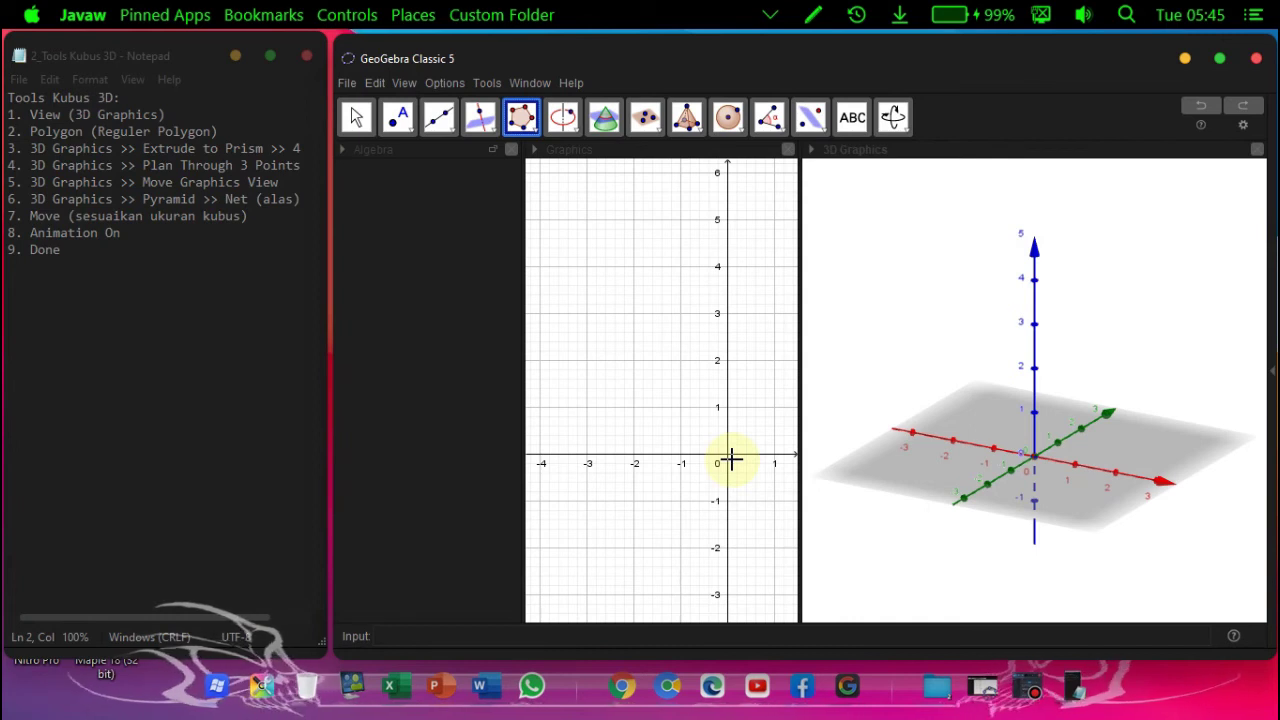
Draw a regular polygon with 4 vertices from A (-1, -1) to B (1, -1) in the 2D Graphics view.
click(527, 133)
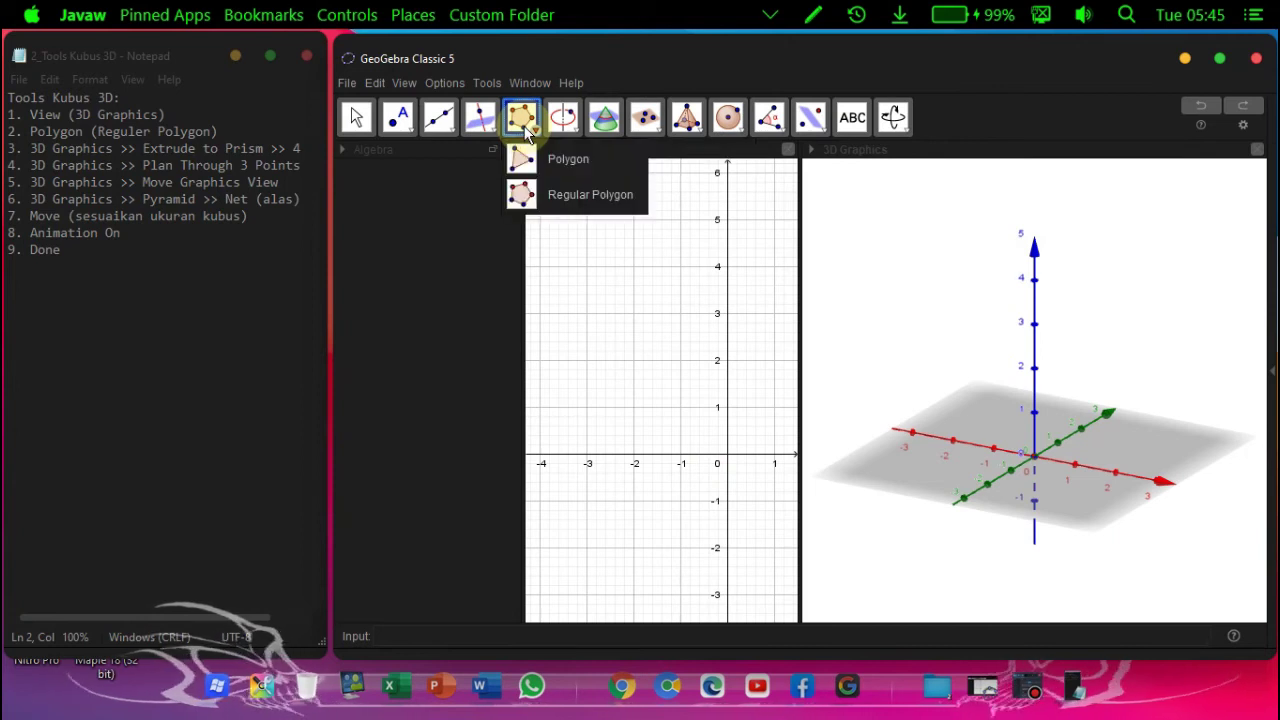
click(531, 194)
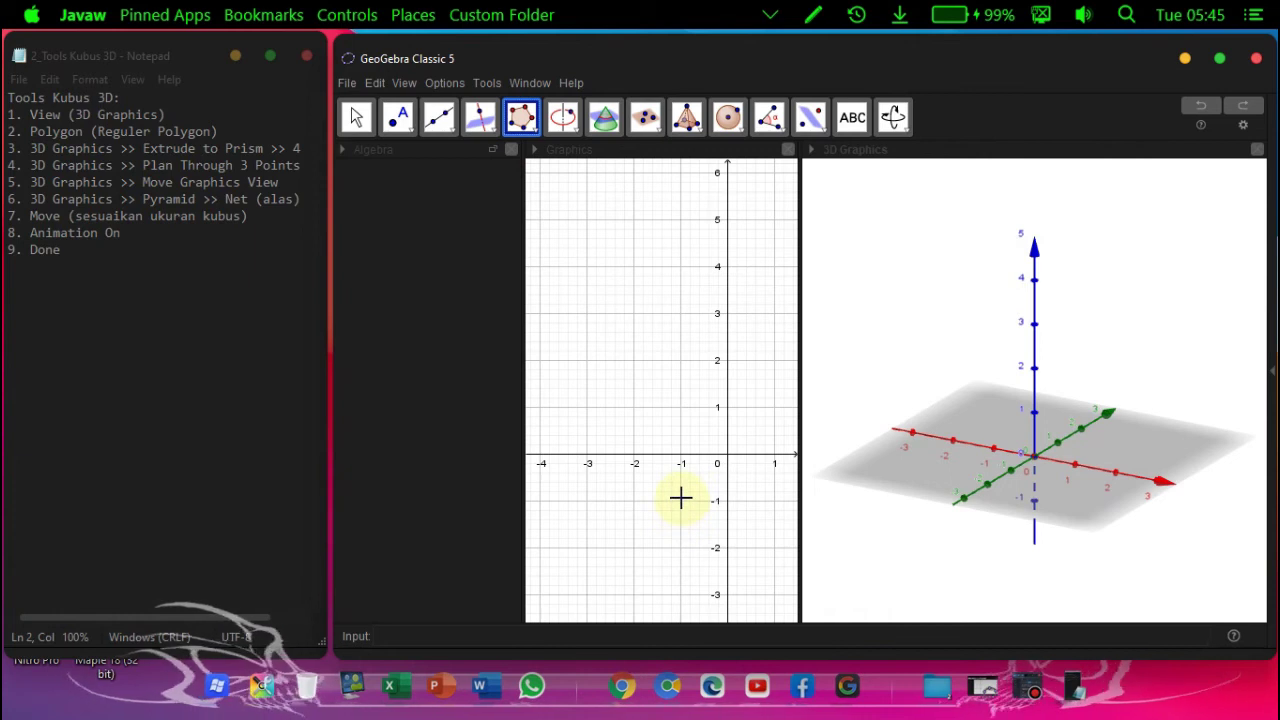
click(680, 500)
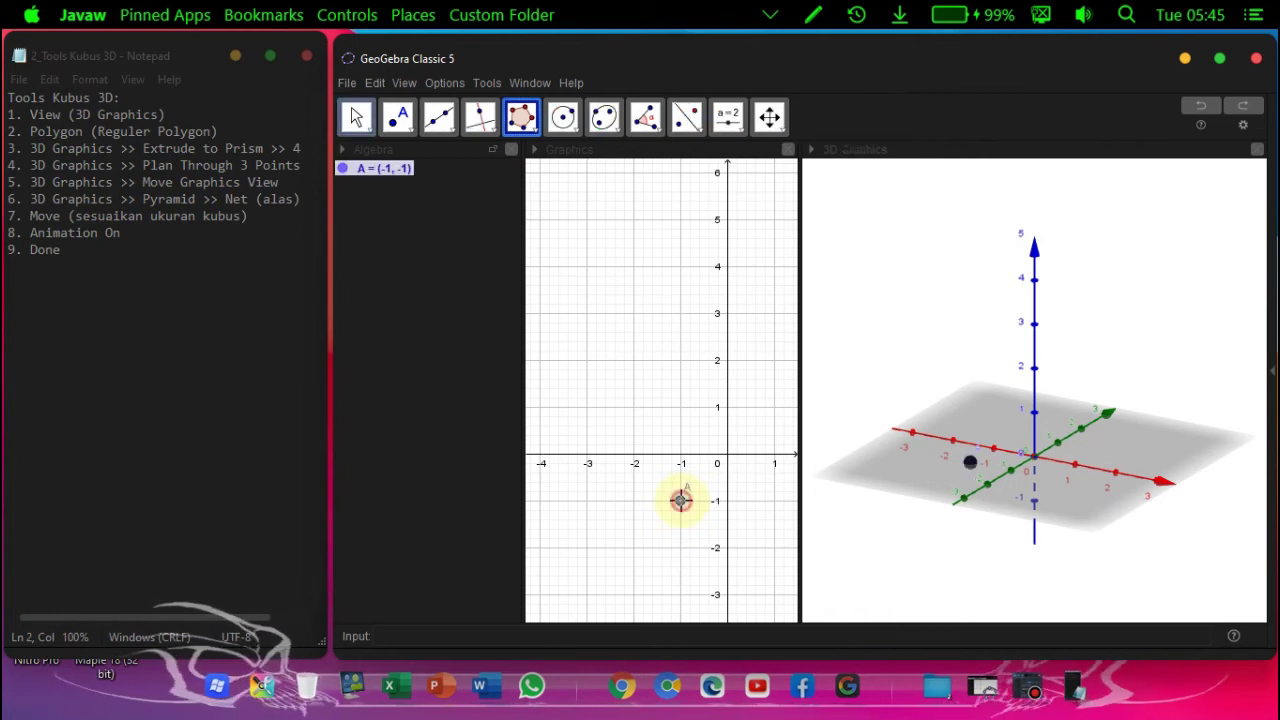
click(777, 500)
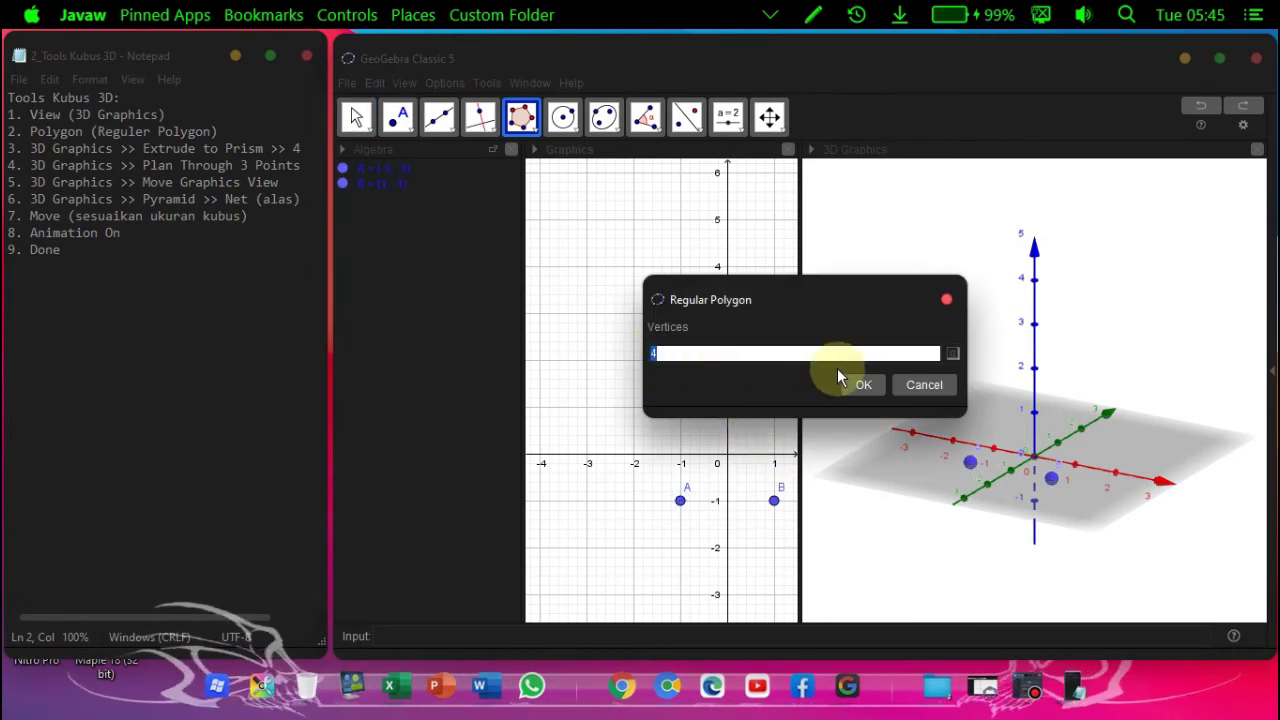
click(859, 386)
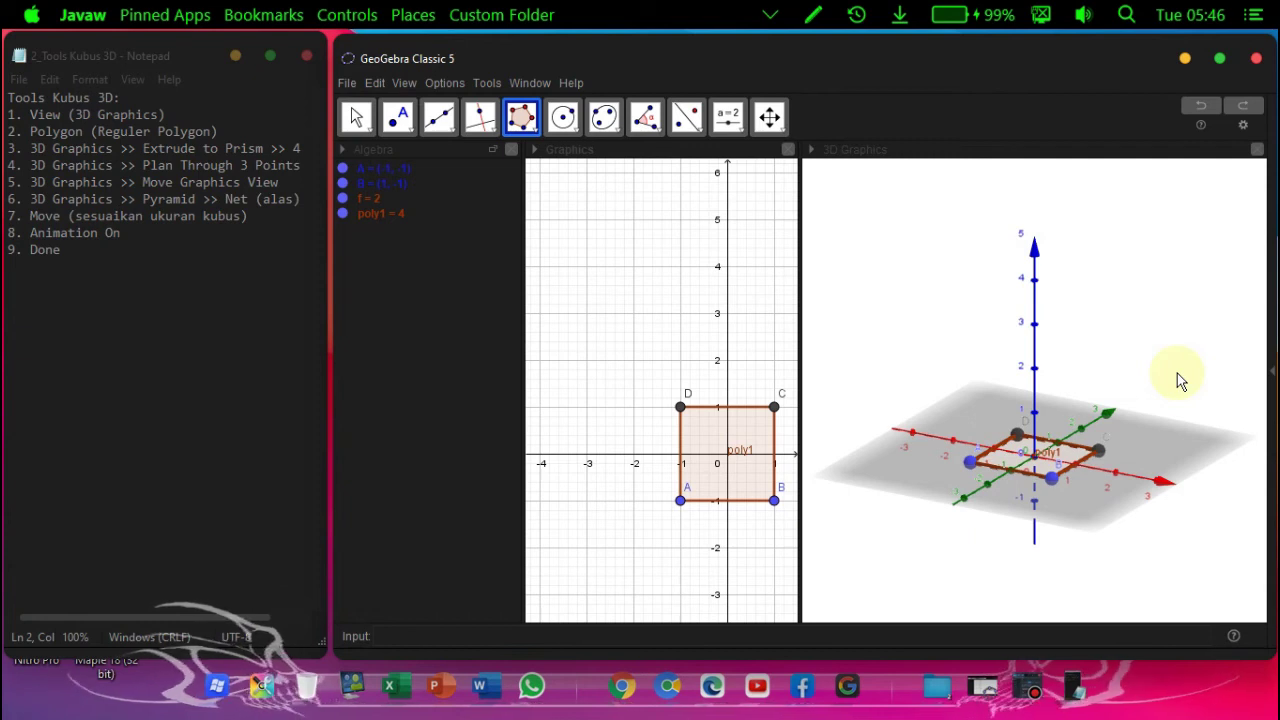
Extrude the square base poly1 to a prism with an altitude of 4 in the 3D Graphics view.
click(356, 117)
click(924, 276)
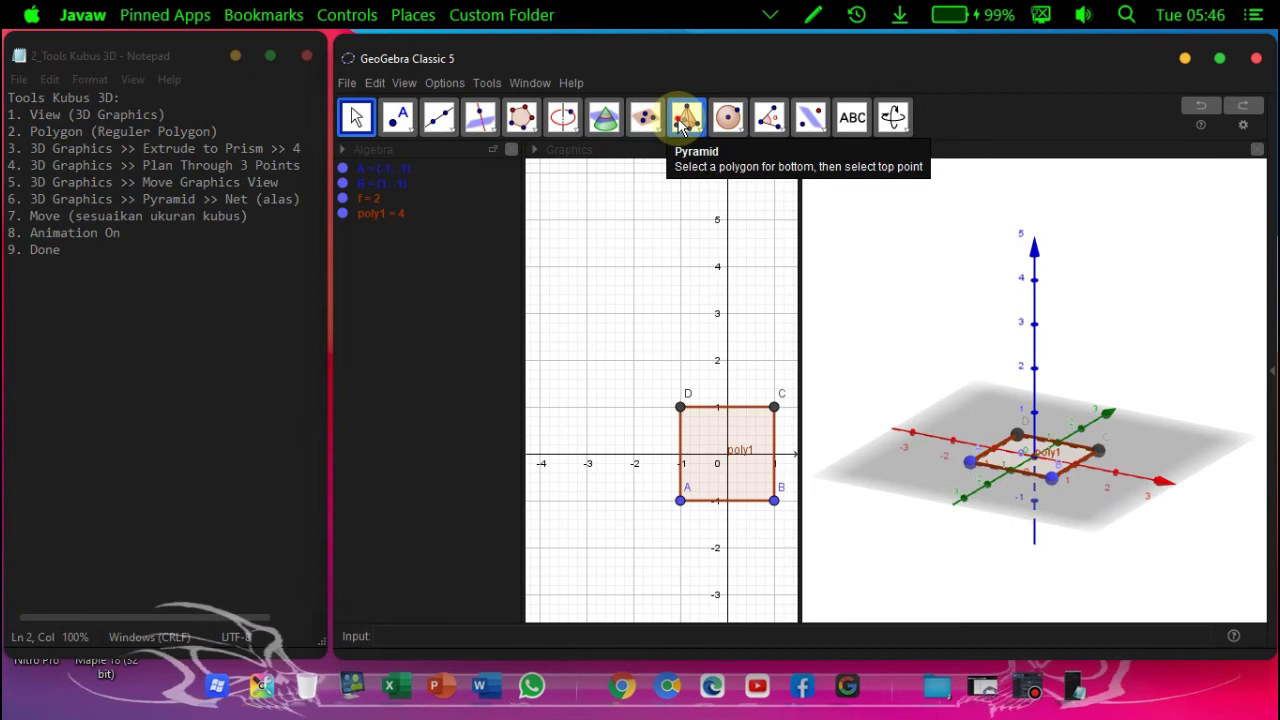
click(683, 122)
click(683, 122)
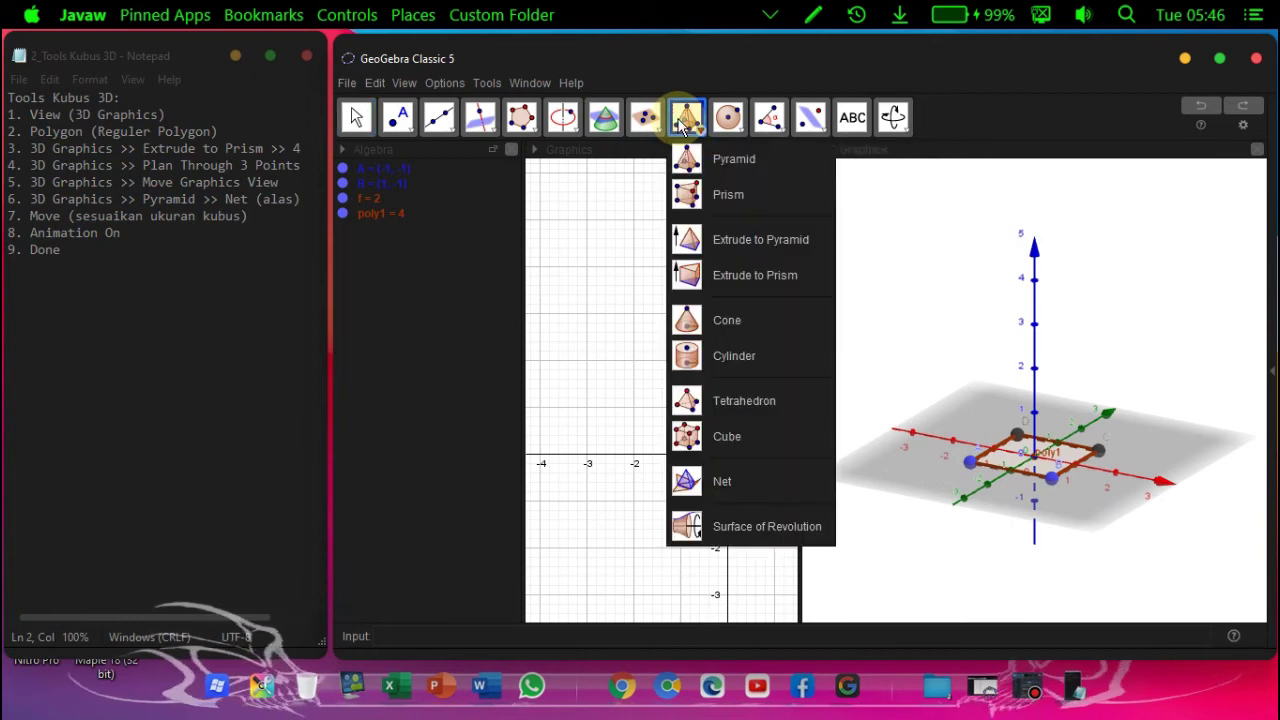
click(790, 280)
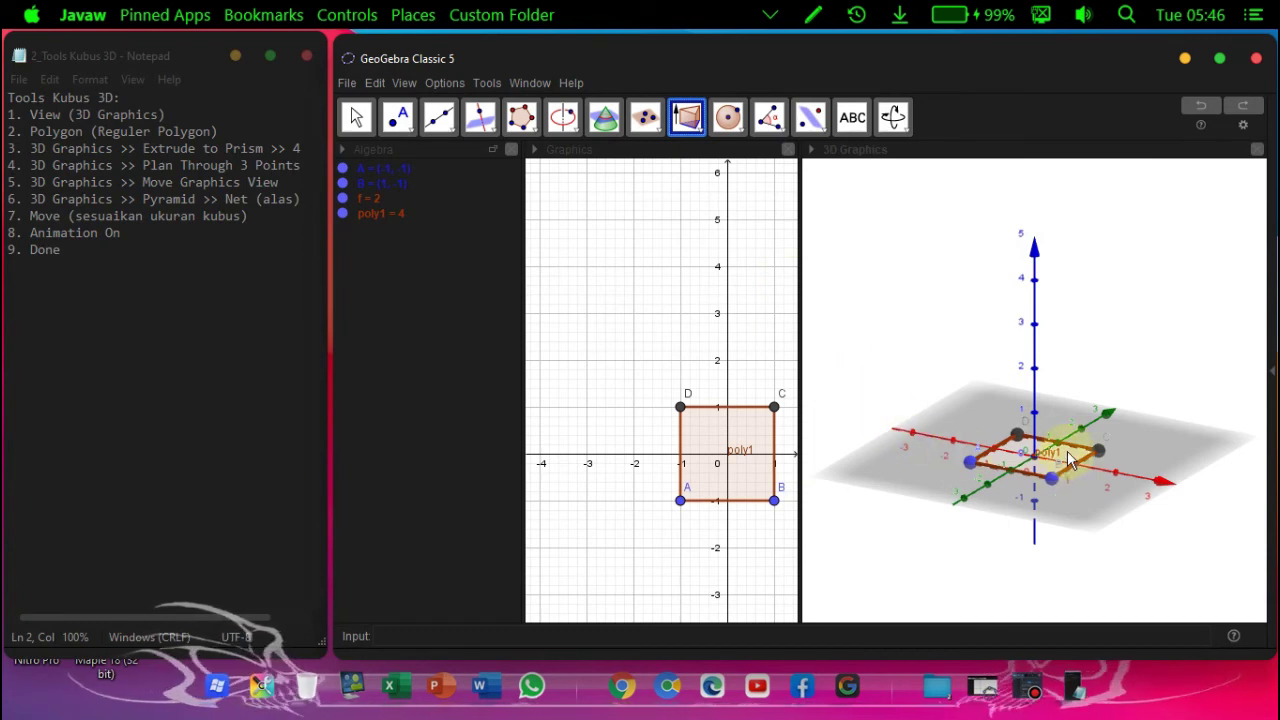
click(1068, 458)
click(759, 357)
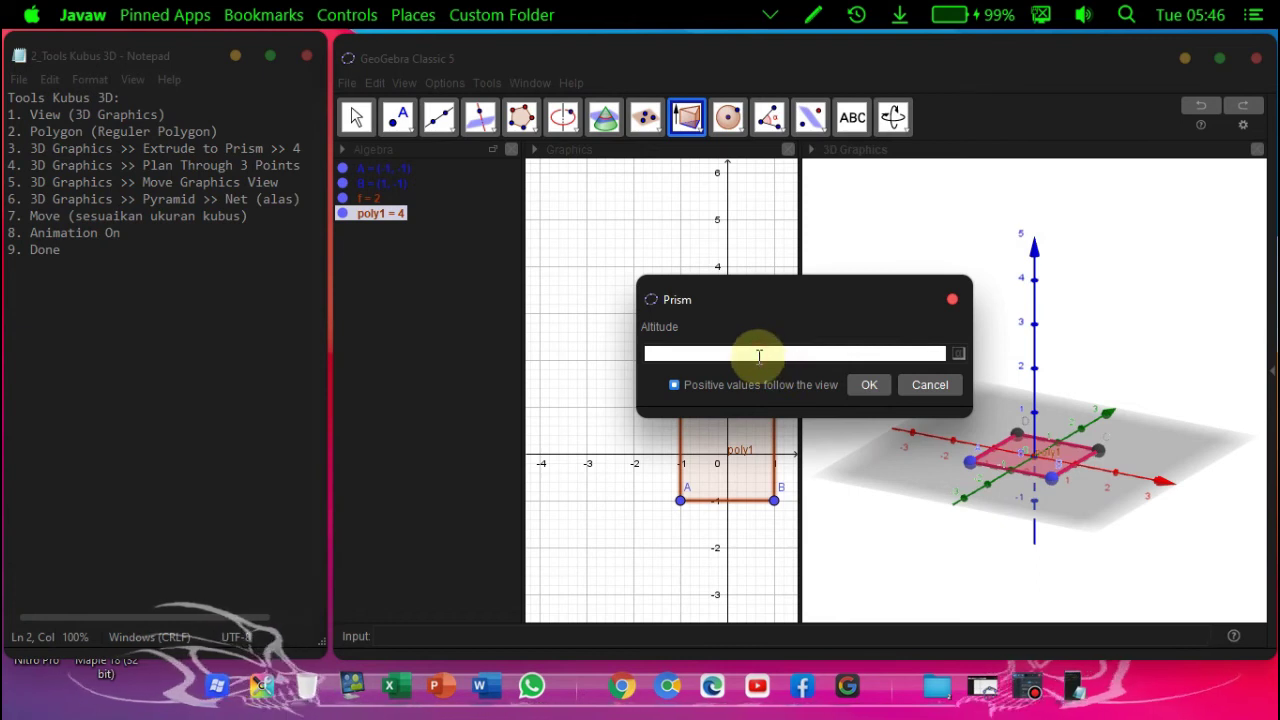
text(4)
click(866, 386)
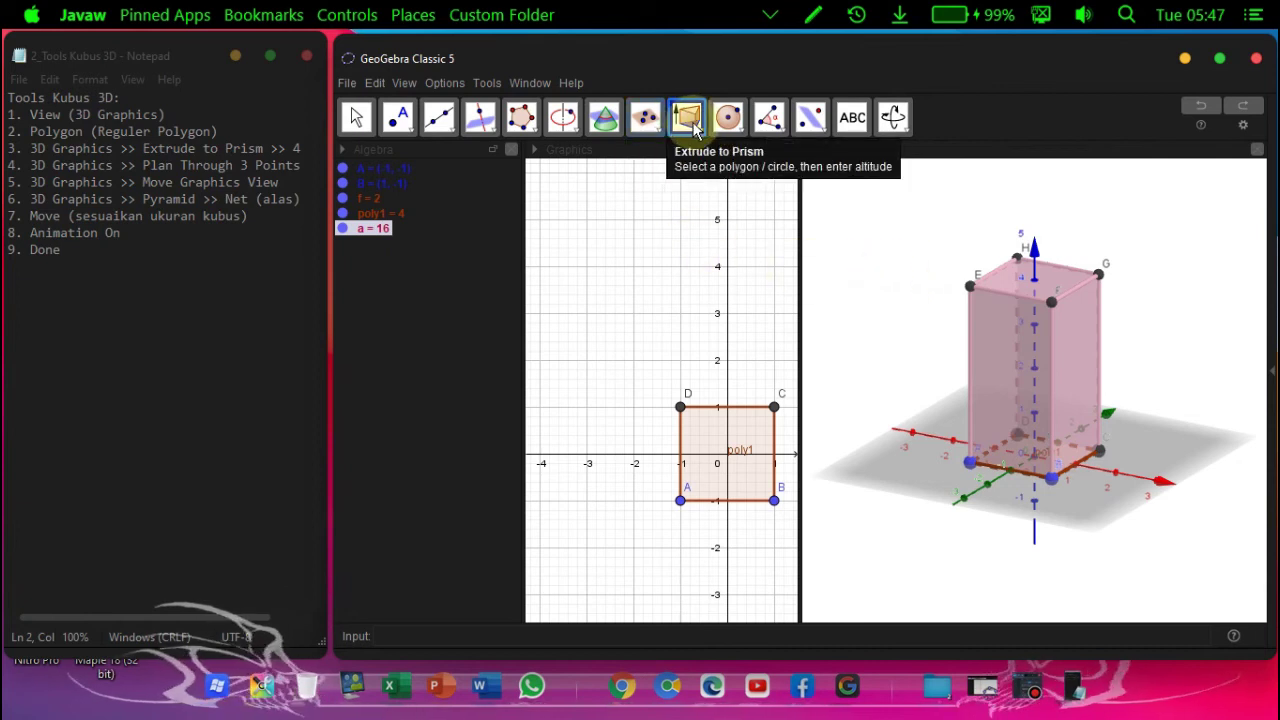
Try to define a plane through three points near the prism's base, and undo the placed point.
click(651, 126)
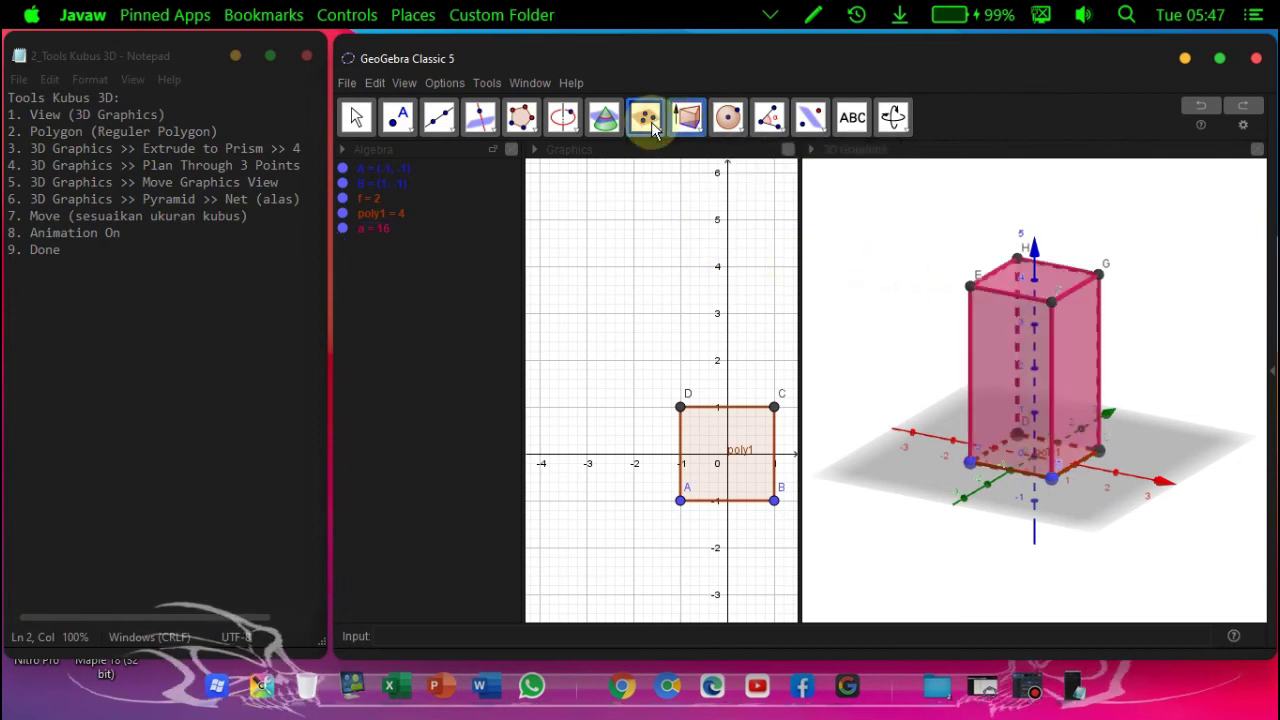
click(651, 126)
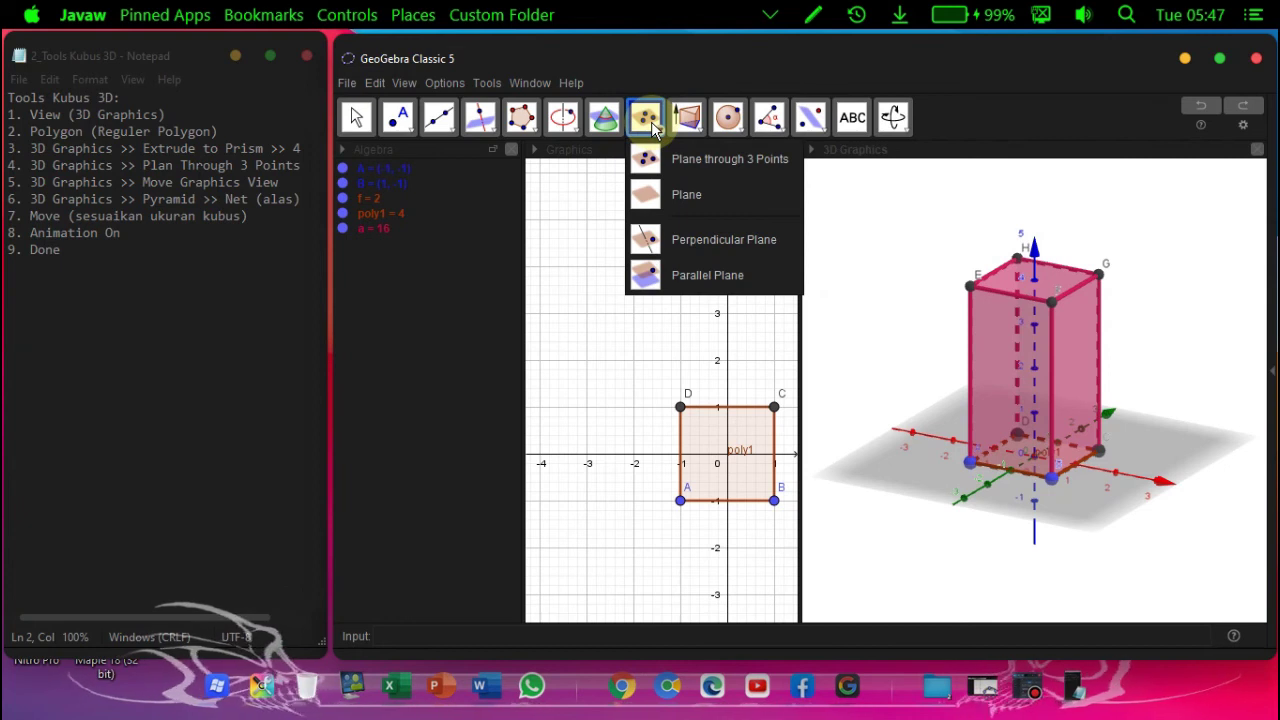
click(727, 161)
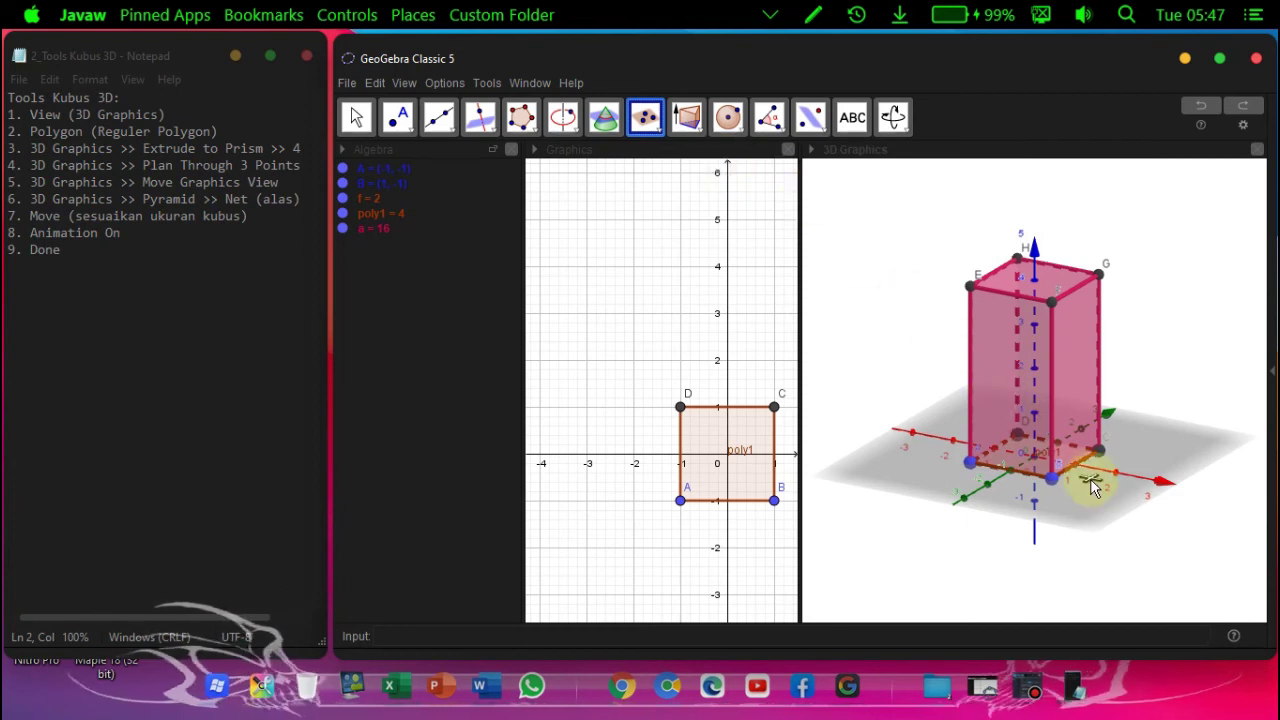
click(1067, 458)
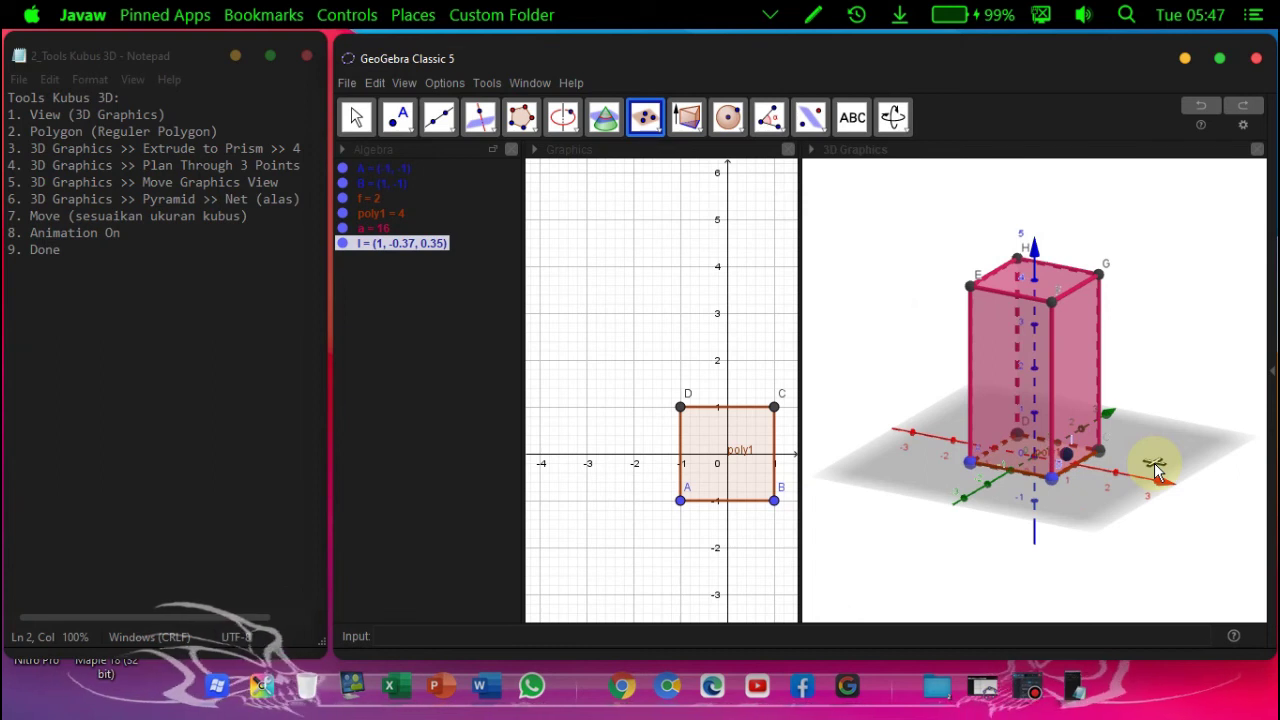
key(ctrl+z)
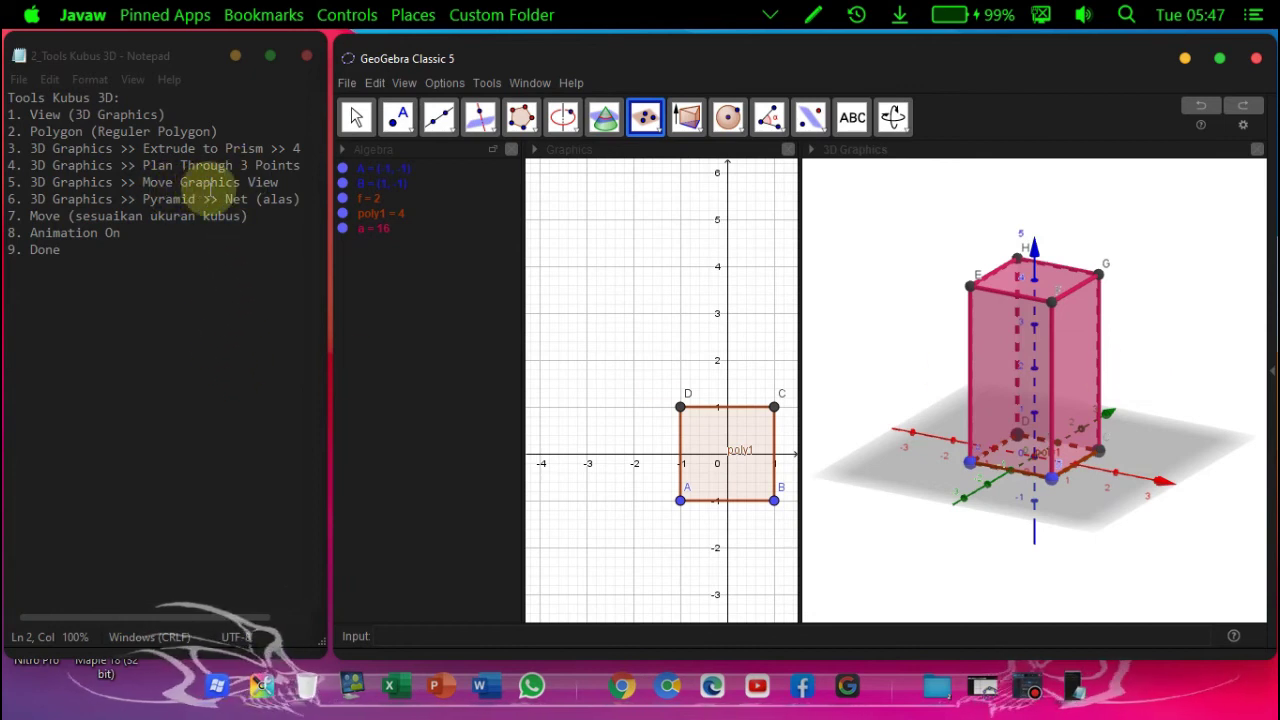
Activate Move Graphics View as the notes list it, and create the net of the prism with the Net tool.
click(895, 117)
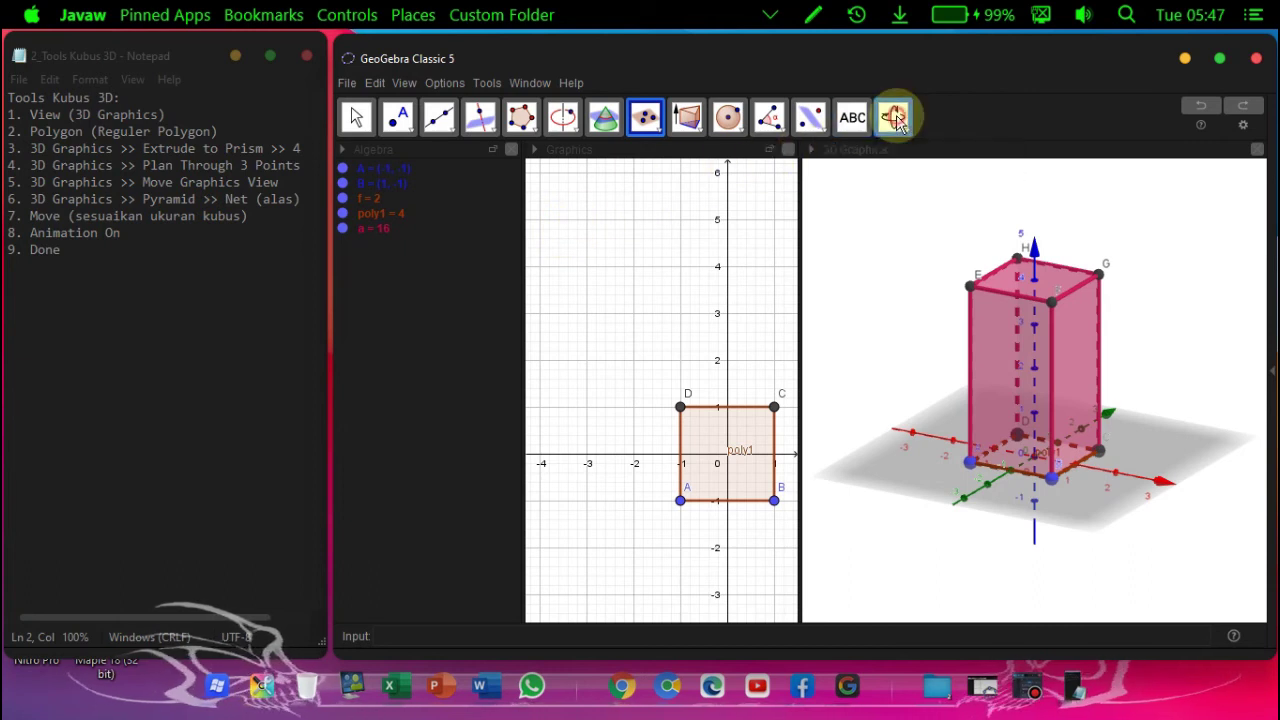
click(895, 117)
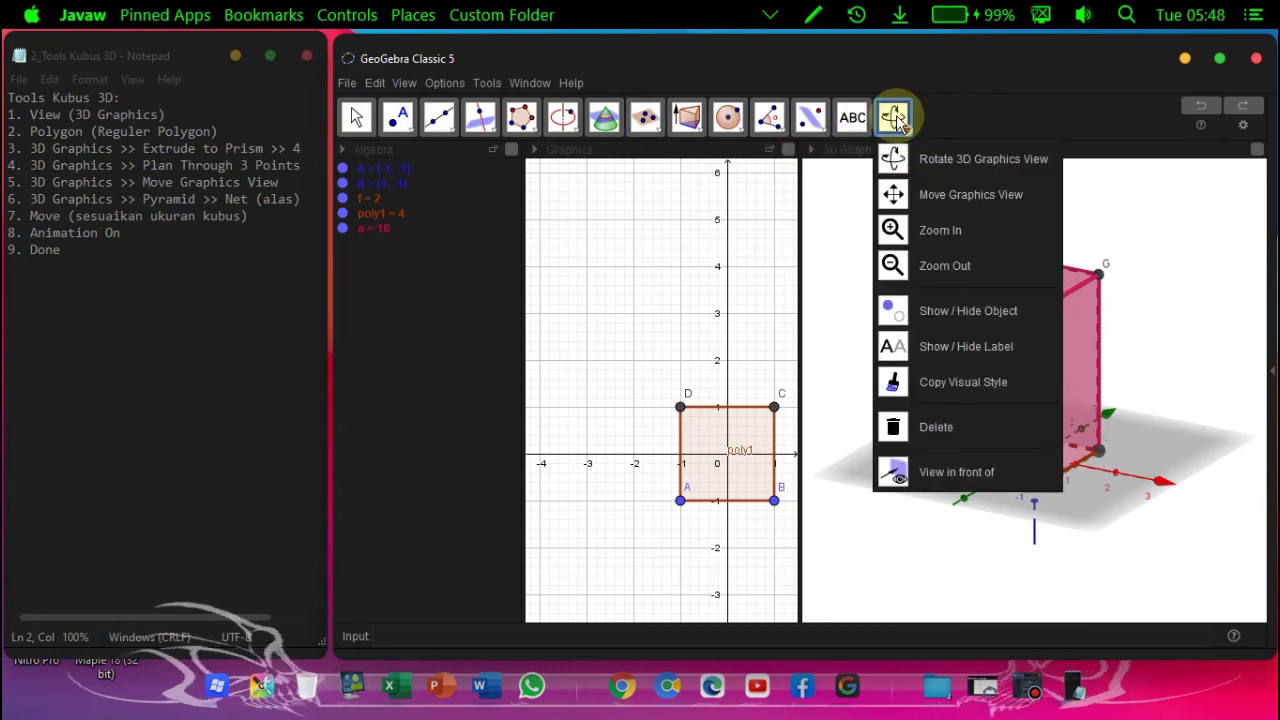
click(996, 198)
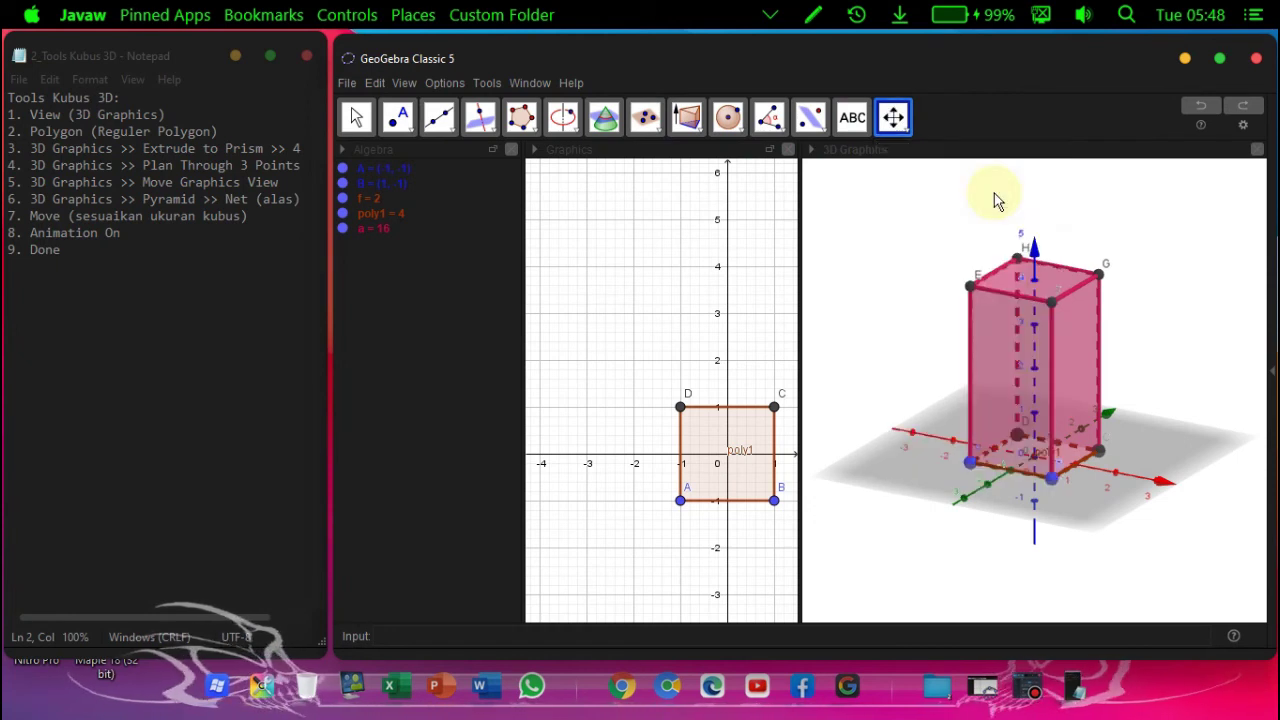
click(683, 125)
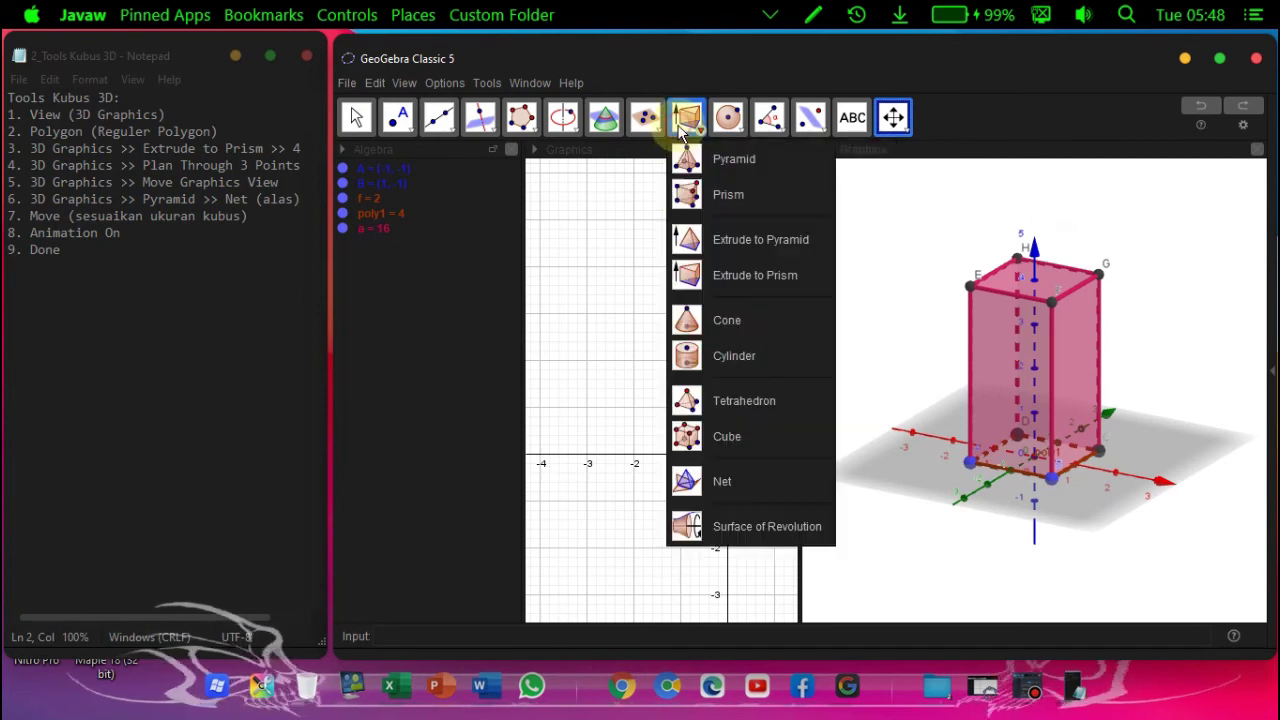
click(731, 478)
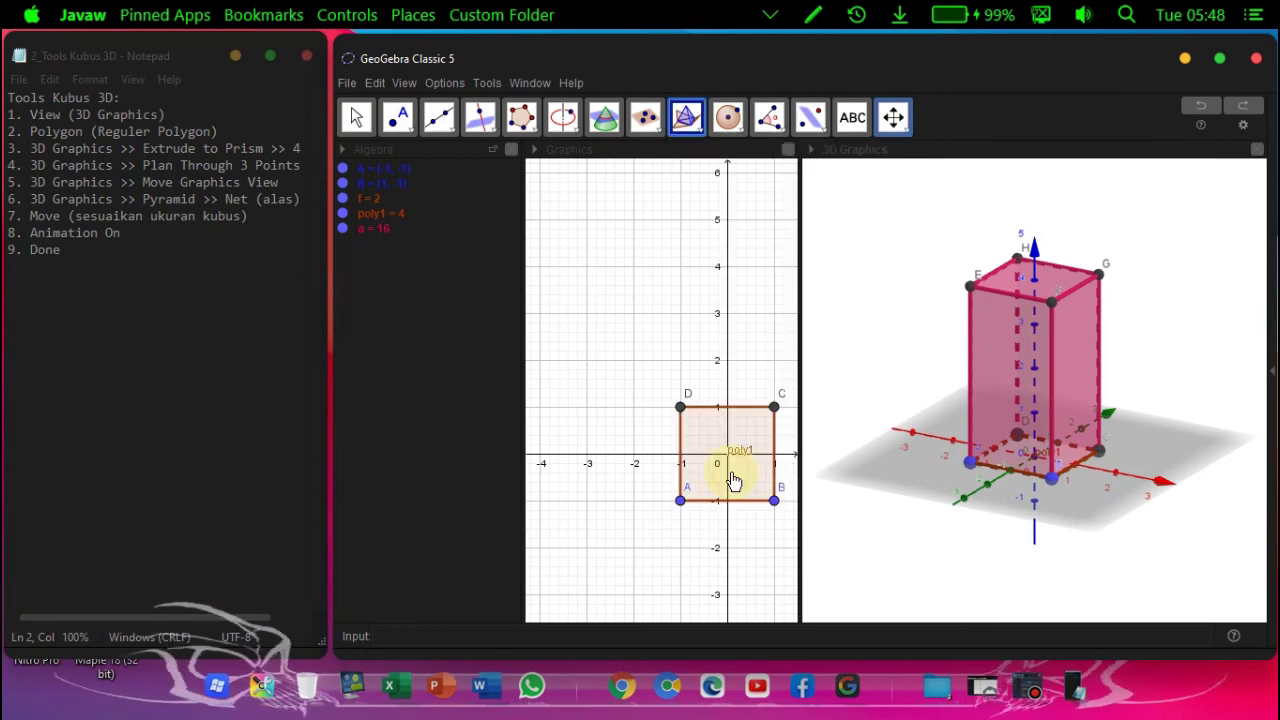
click(1066, 457)
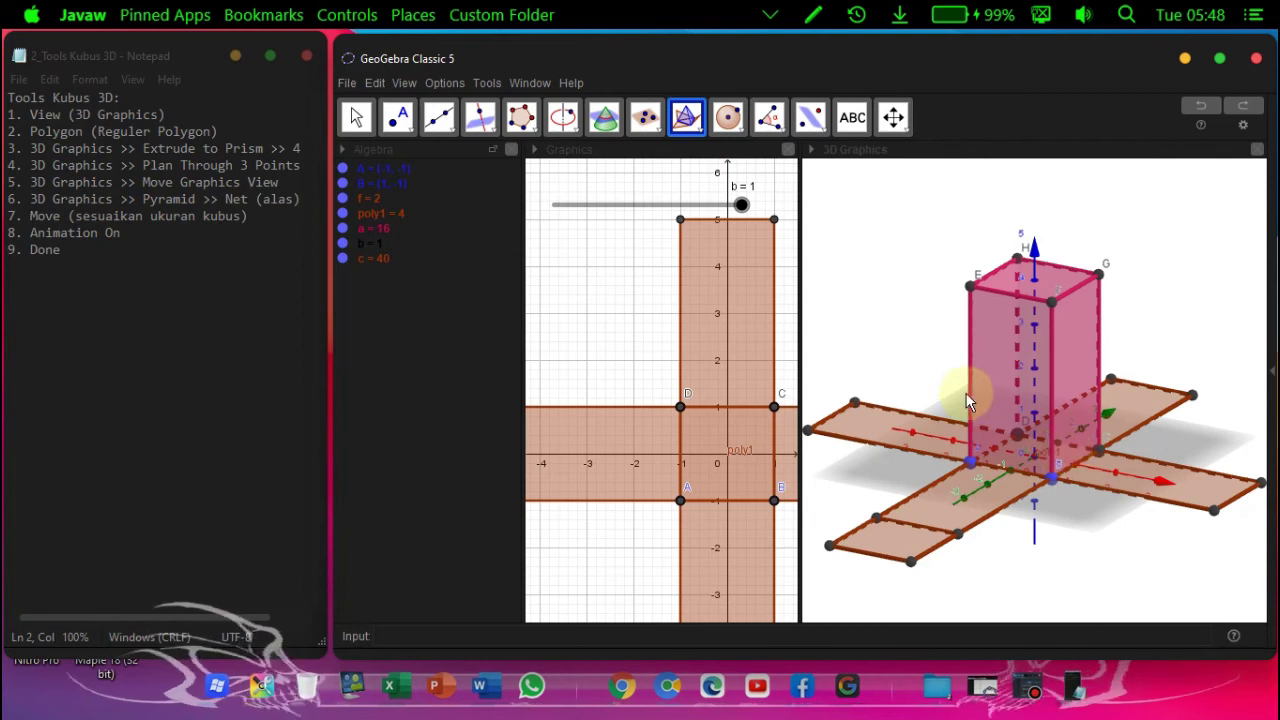
Maximize the window and lower the prism's top face to a height of 2 to make a cube.
click(1220, 58)
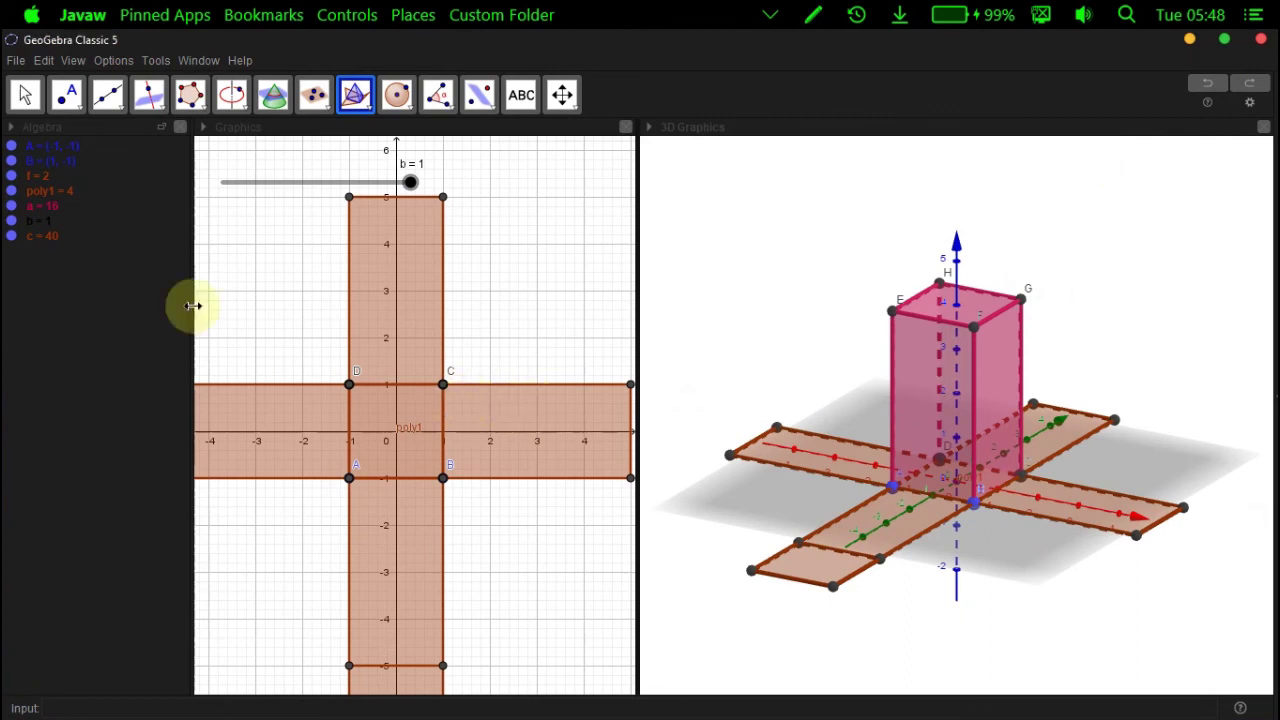
click(25, 97)
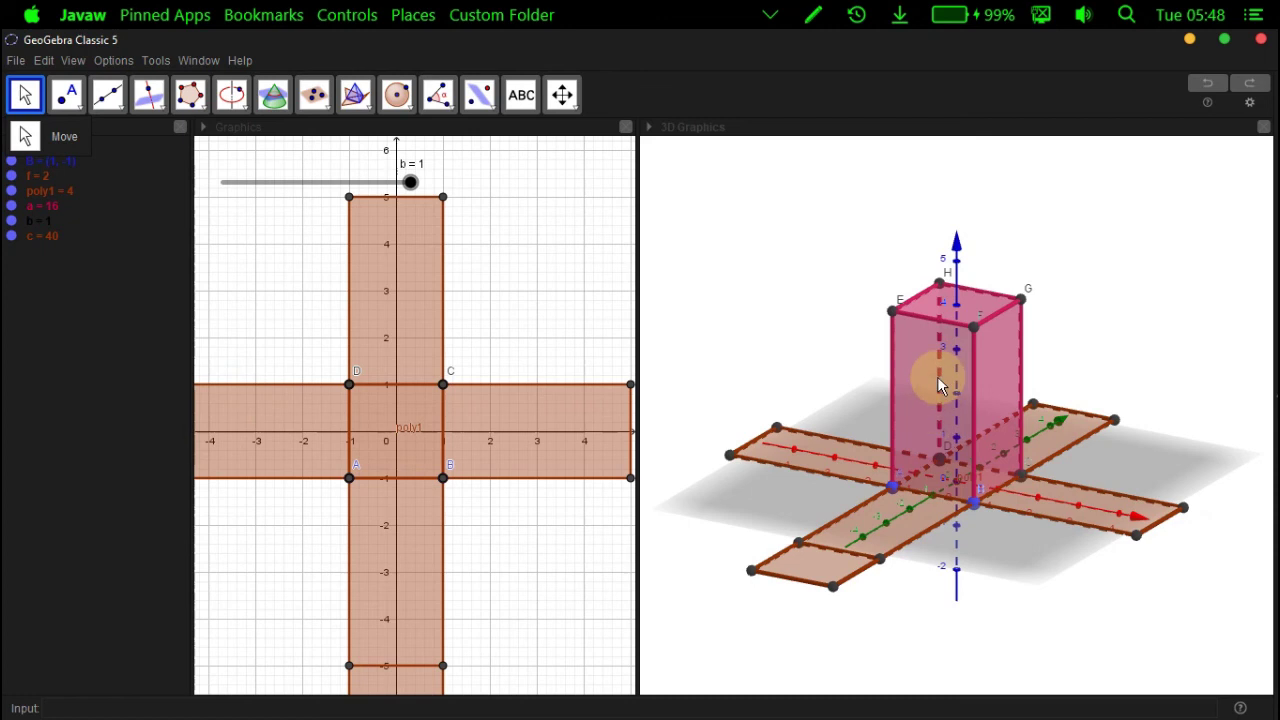
drag(913, 321, 895, 399)
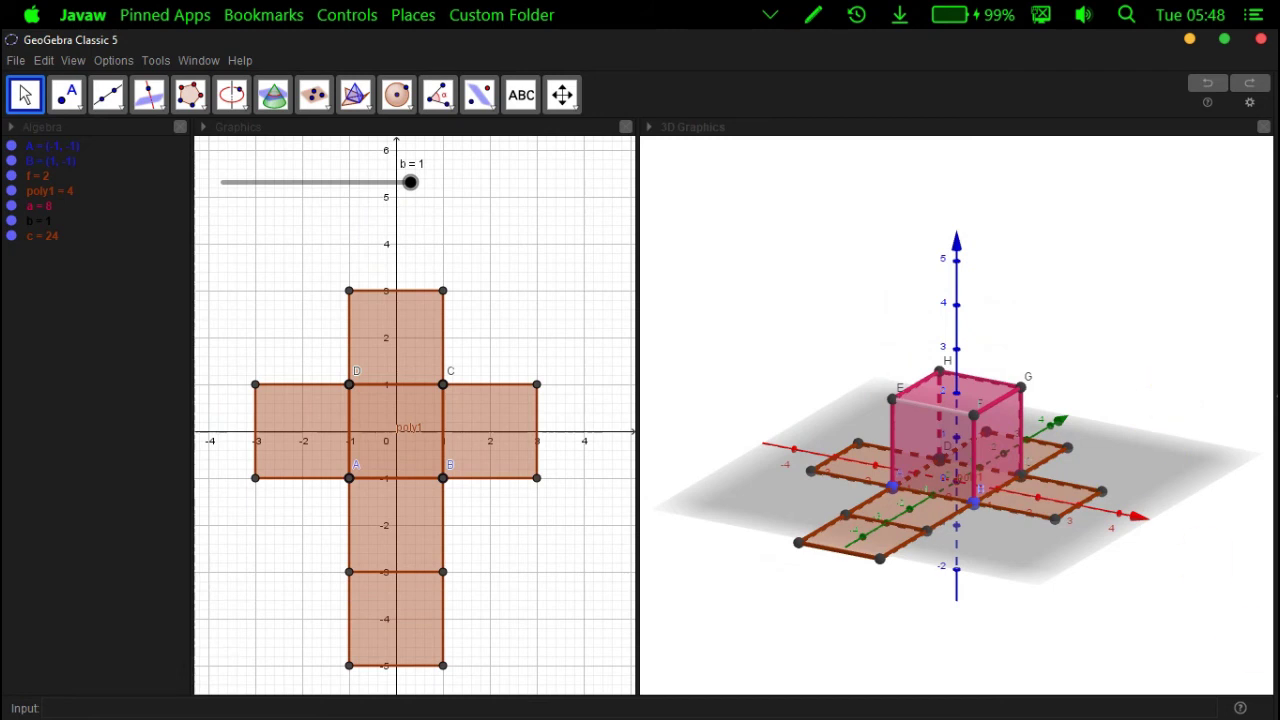
Turn on the animation of slider b and restore the window beside the notes.
right_click(320, 190)
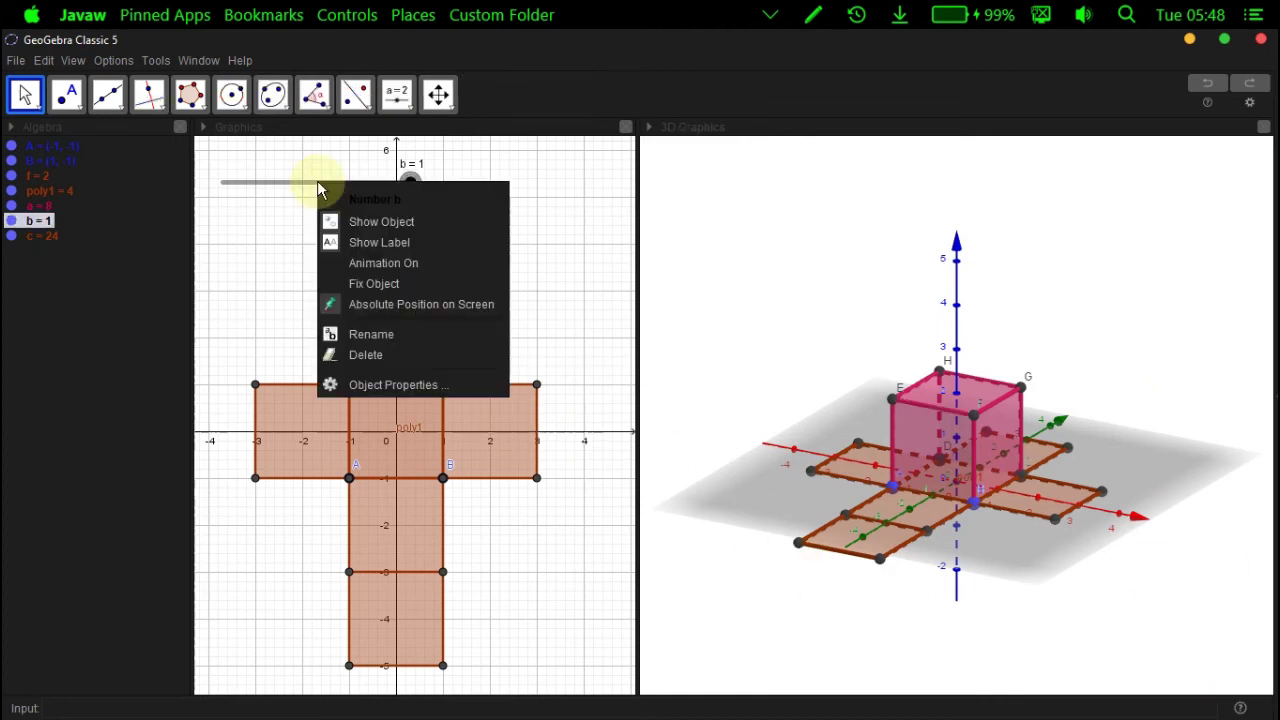
click(349, 264)
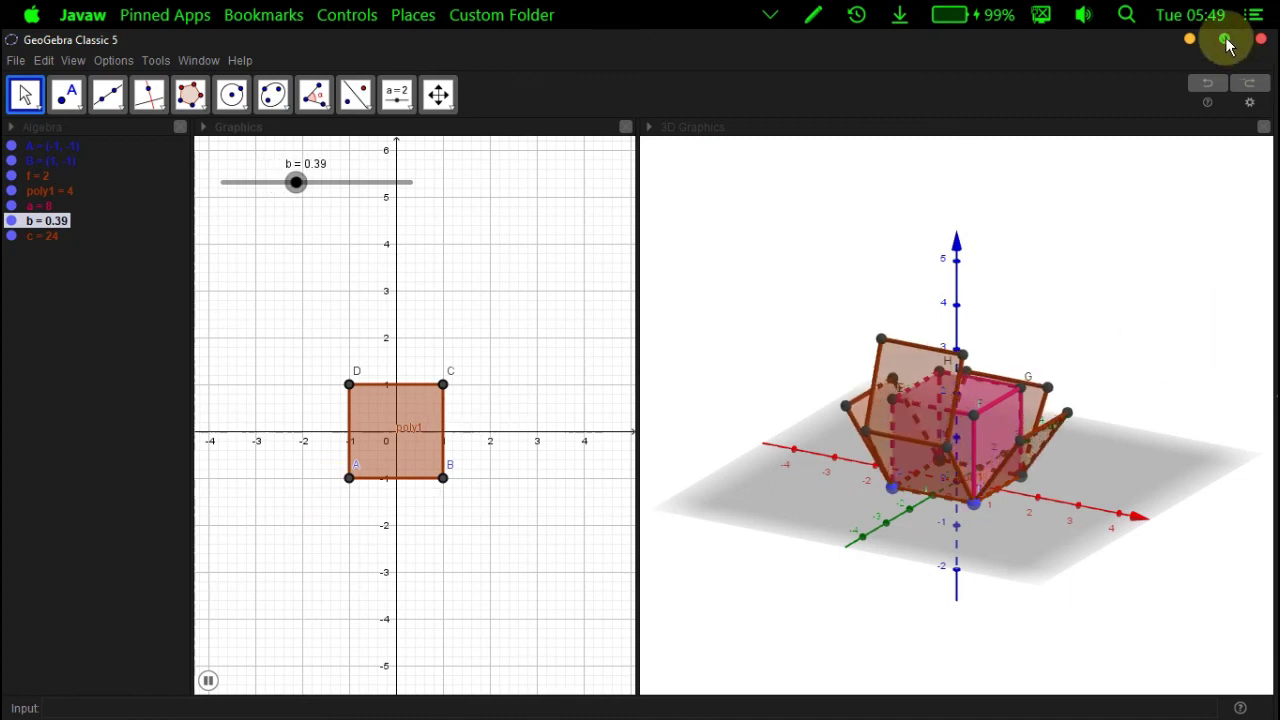
click(1224, 39)
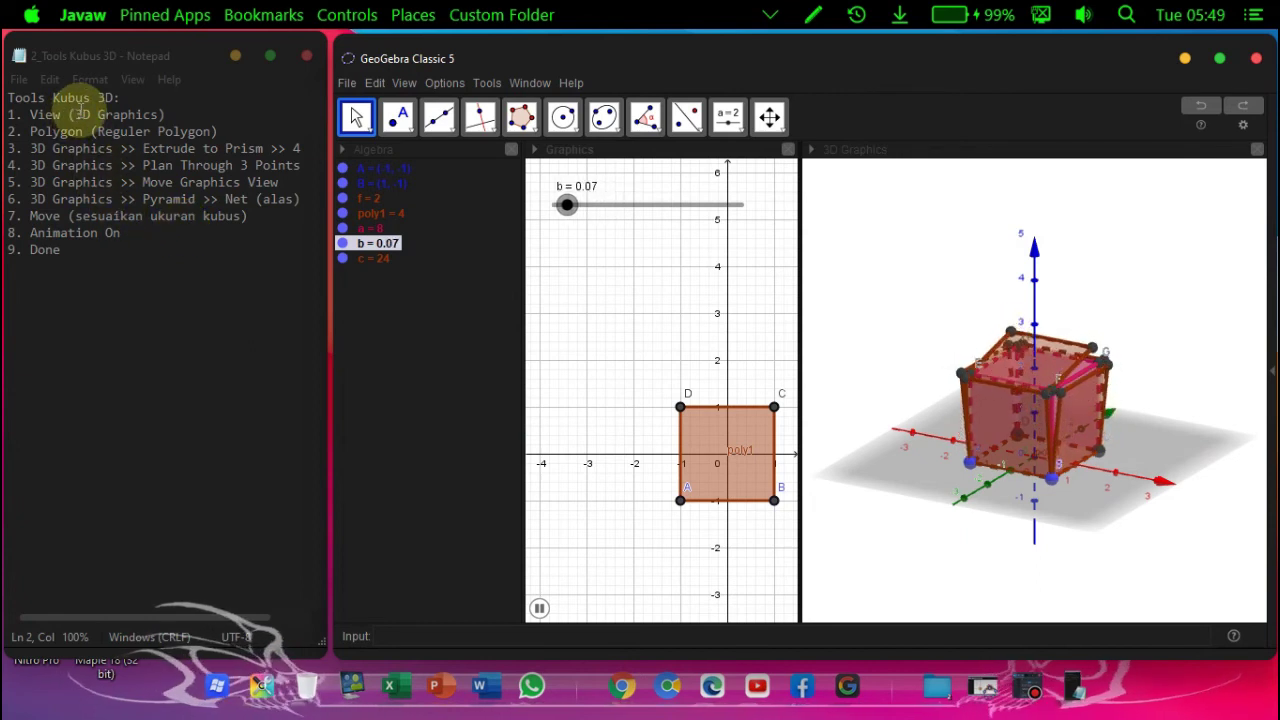
Review the View (3D Graphics) and Regular Polygon entries in the notes against the matching view and polygon tools.
double_click(82, 114)
drag(118, 114, 165, 114)
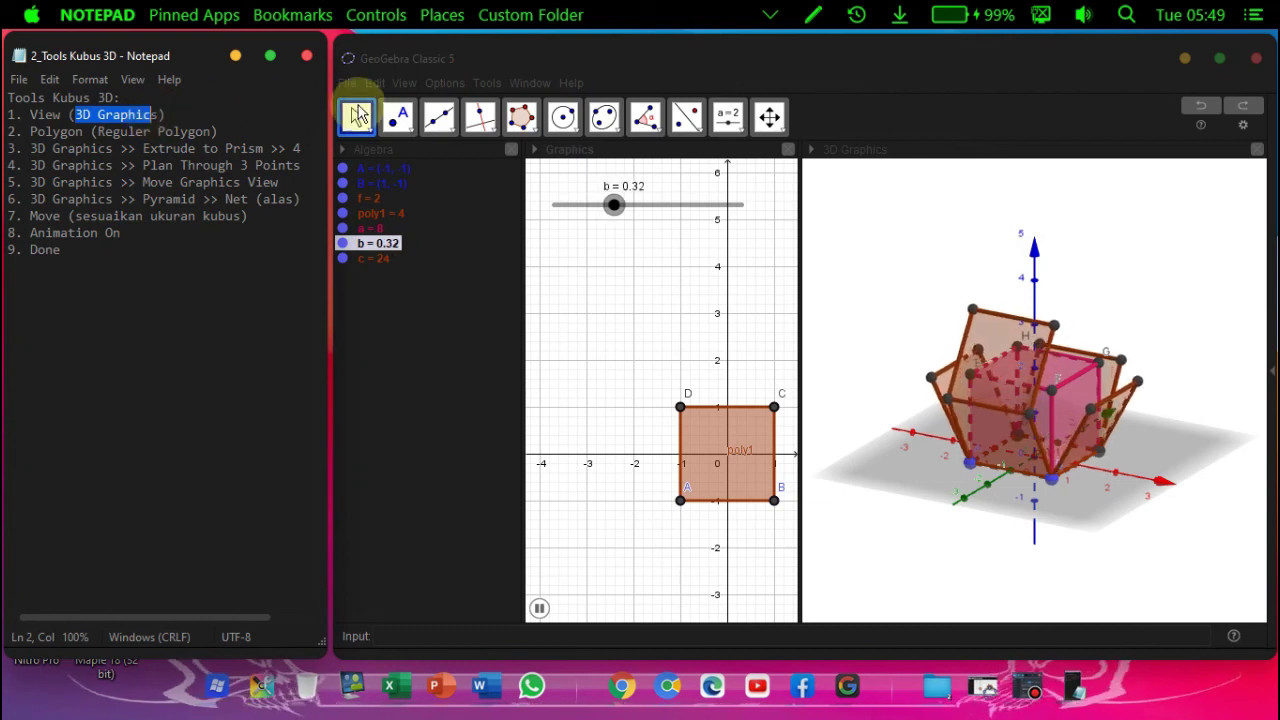
click(404, 86)
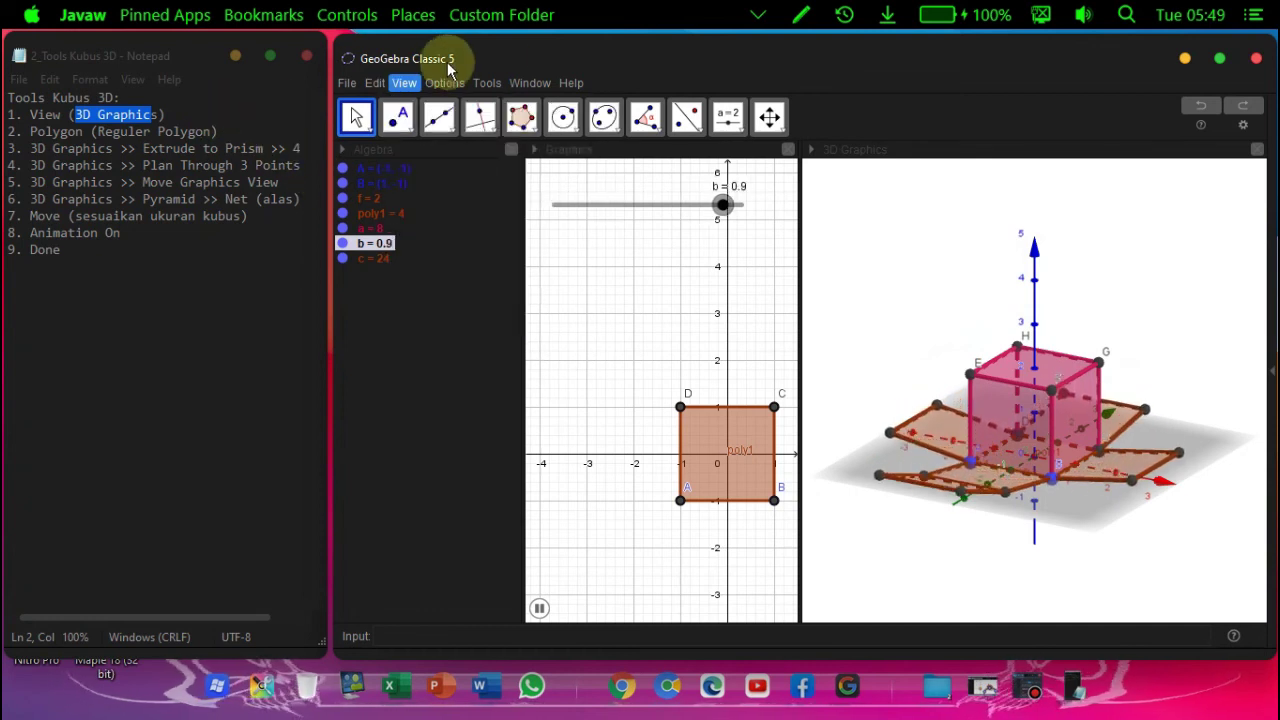
click(575, 60)
click(525, 120)
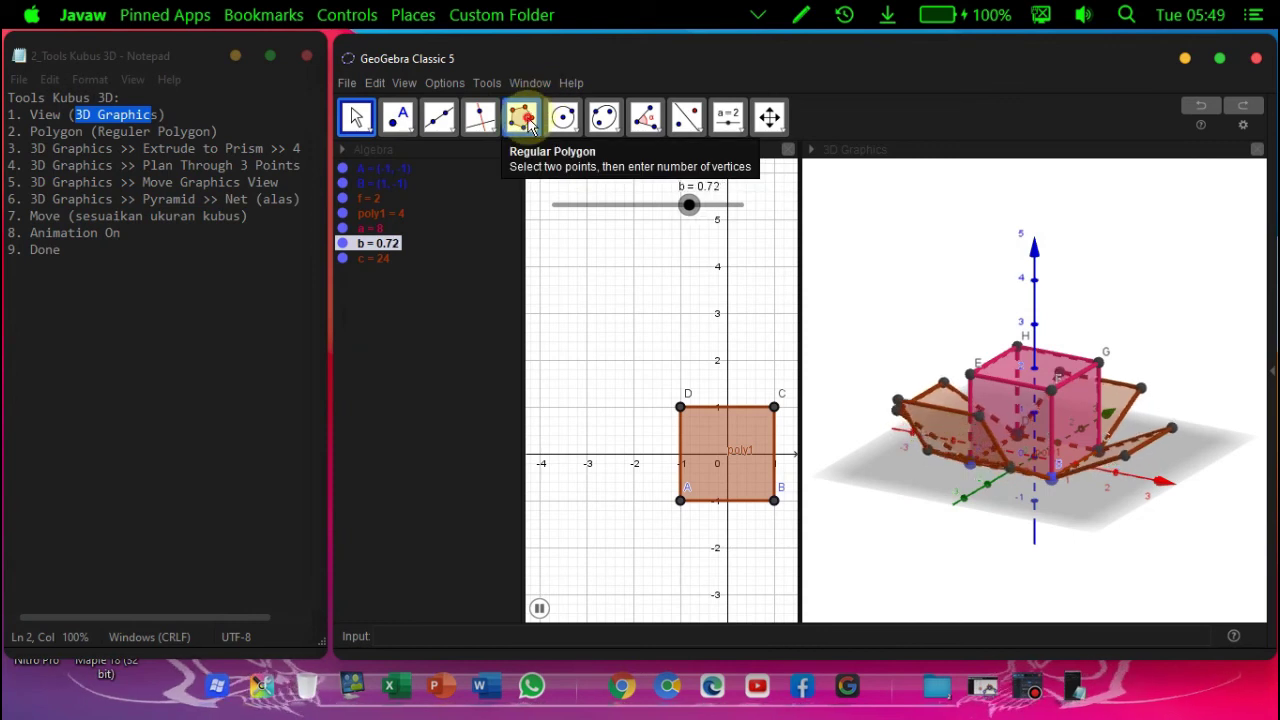
click(528, 120)
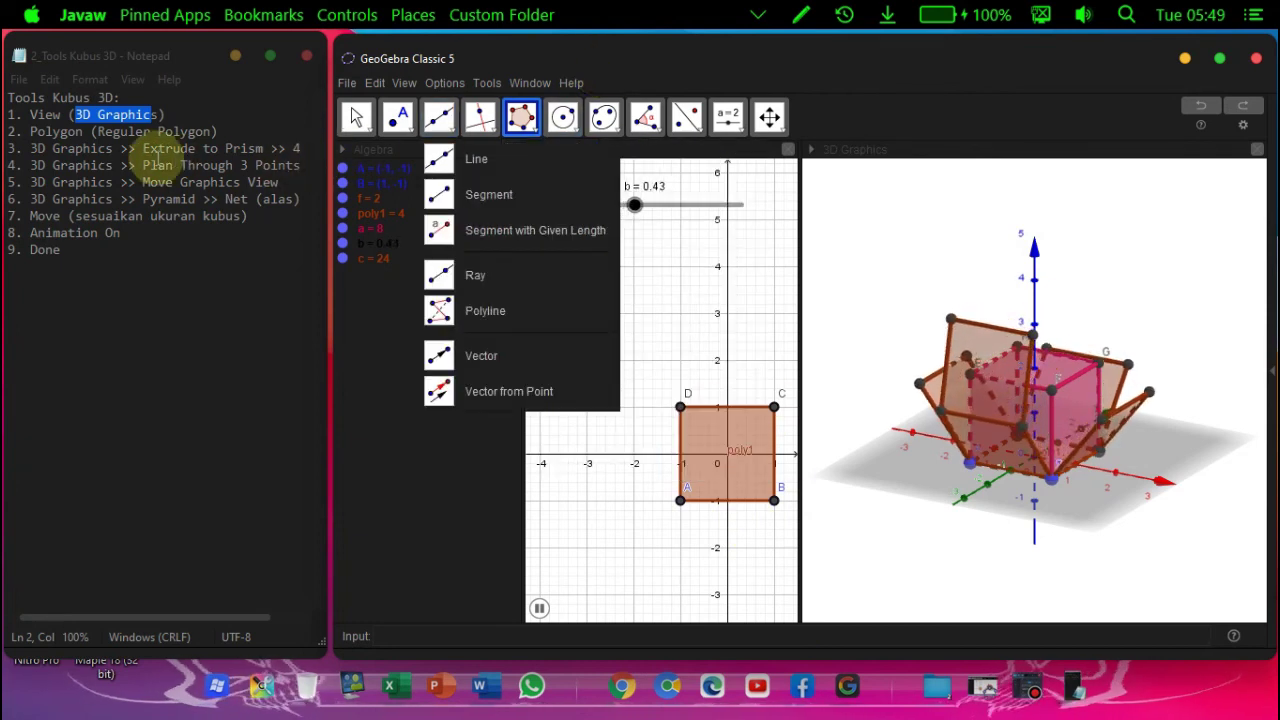
Review the notes from Extrude to Prism onward and examine the Extrude to Prism, Plane through 3 Points, Move Graphics View and Net tools.
click(141, 148)
drag(142, 148, 272, 148)
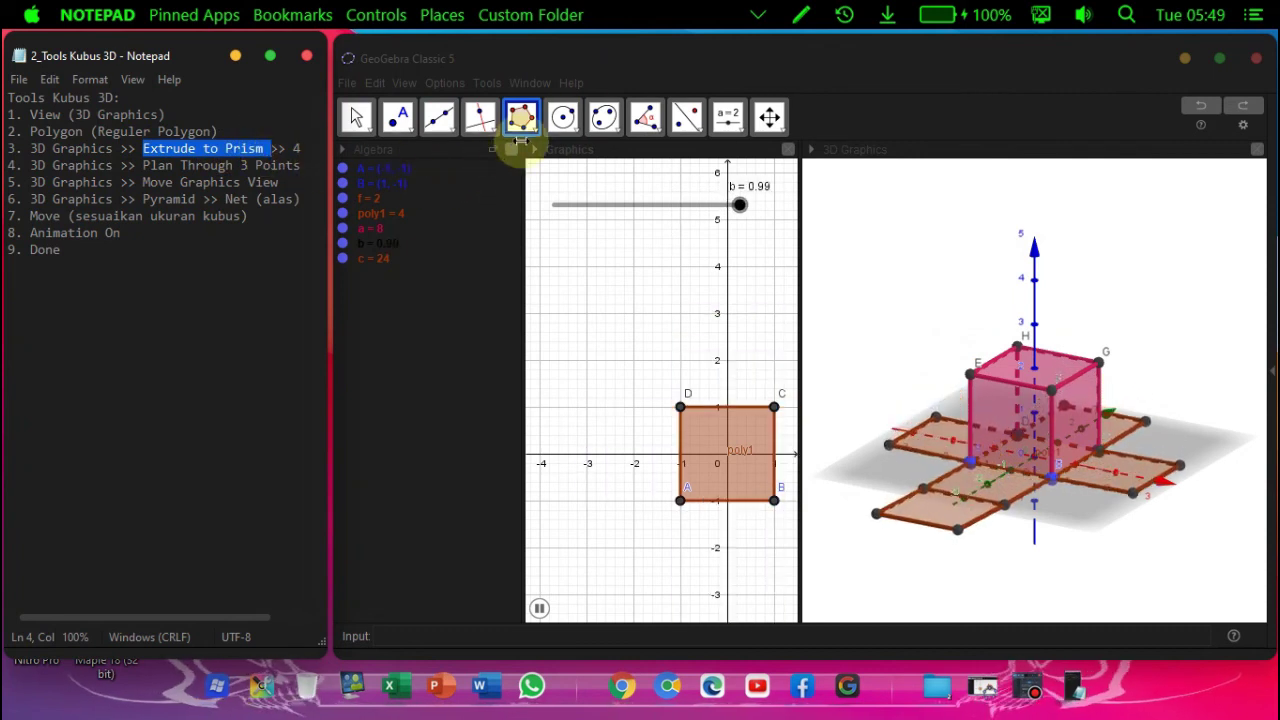
click(358, 118)
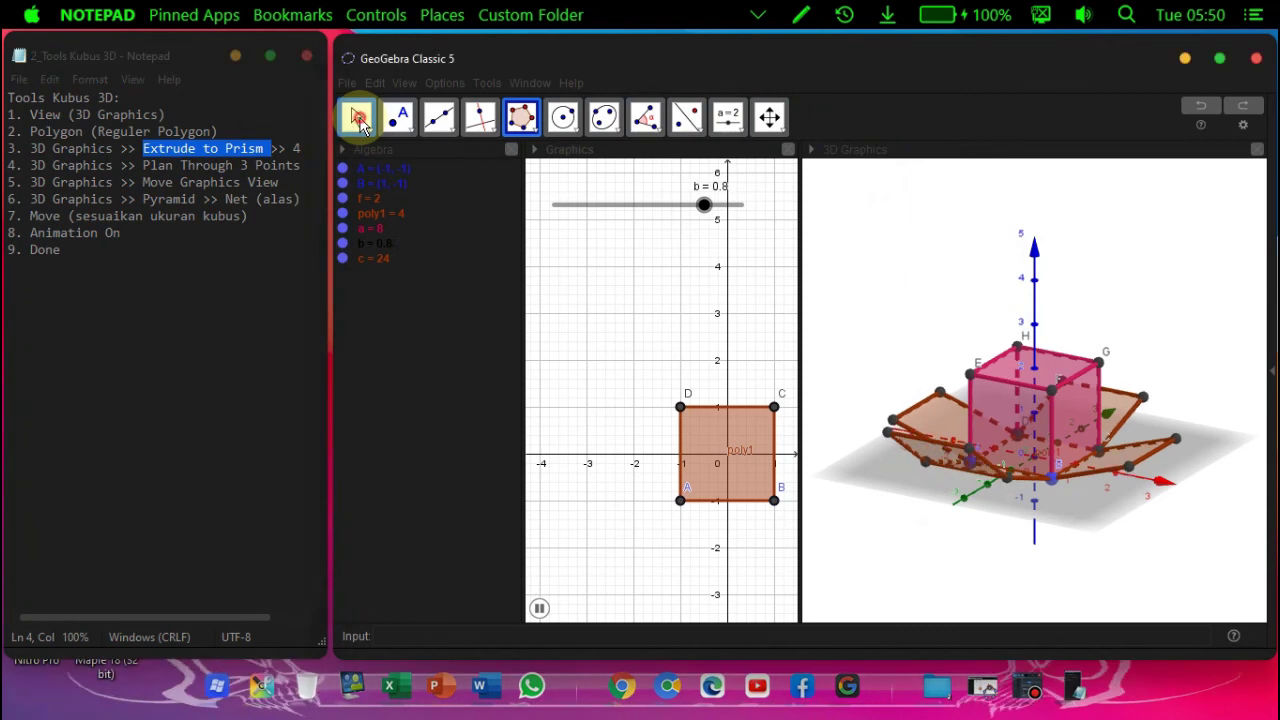
click(850, 204)
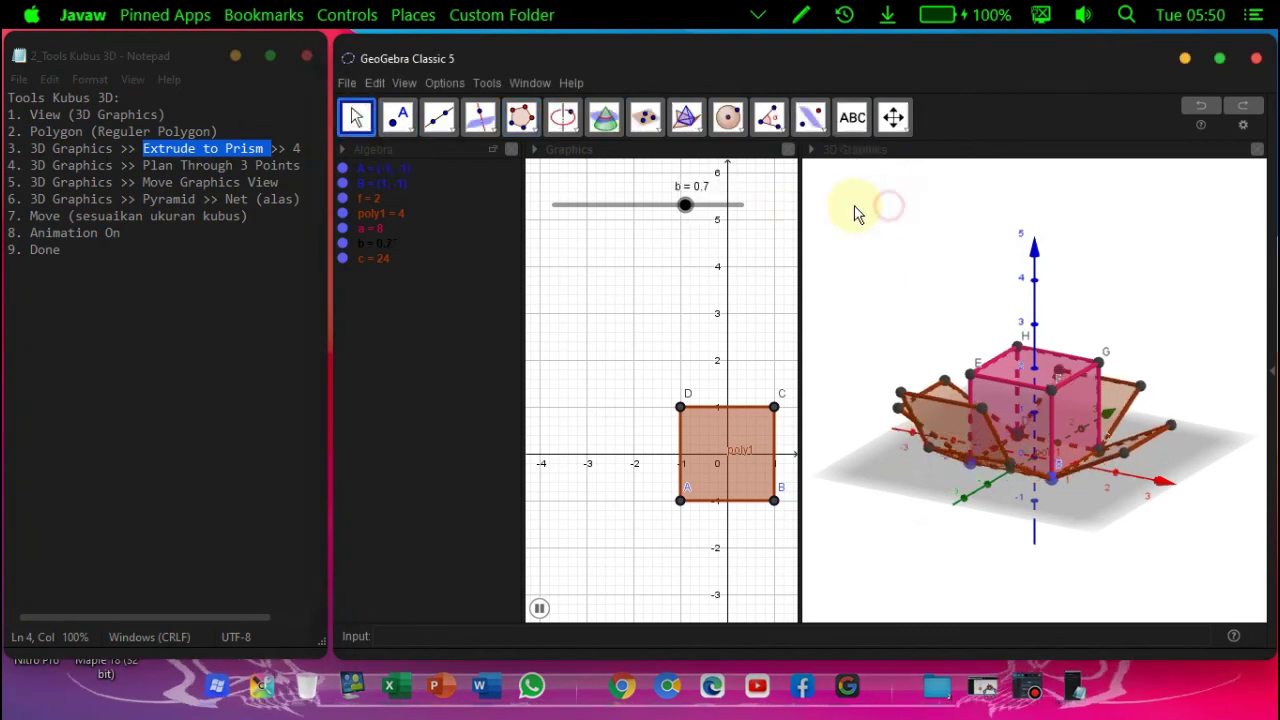
click(686, 120)
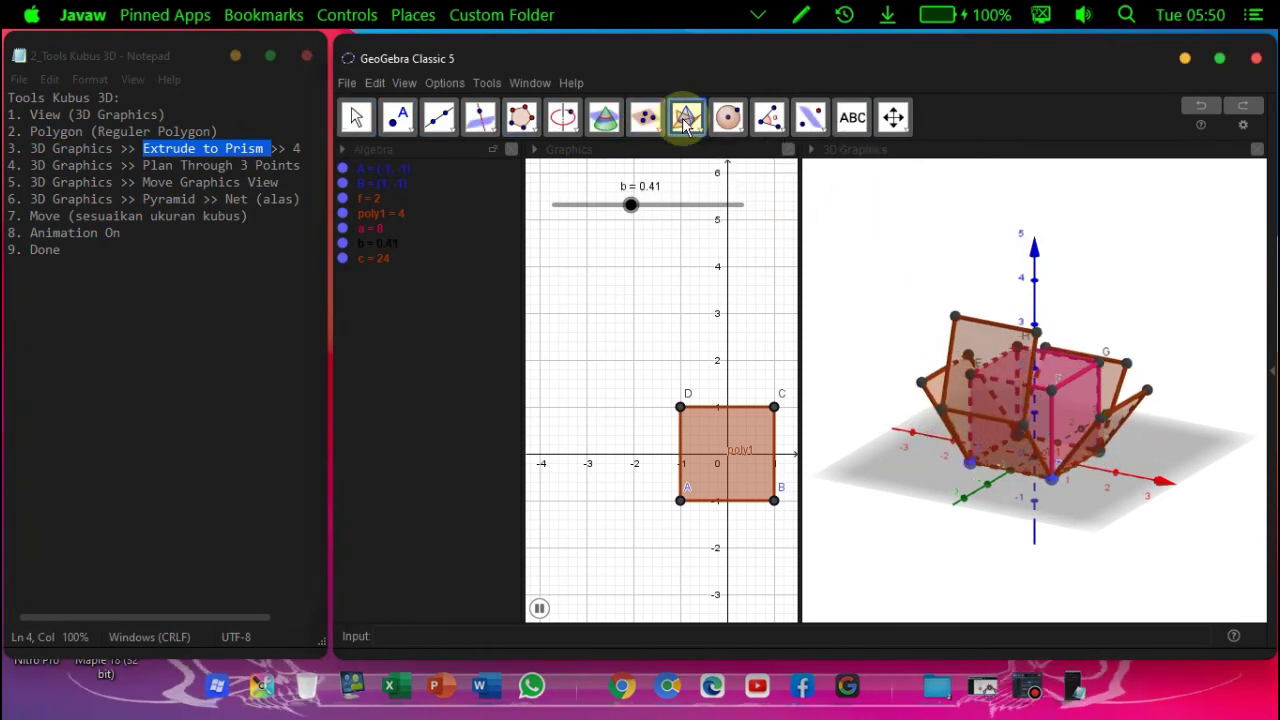
click(686, 120)
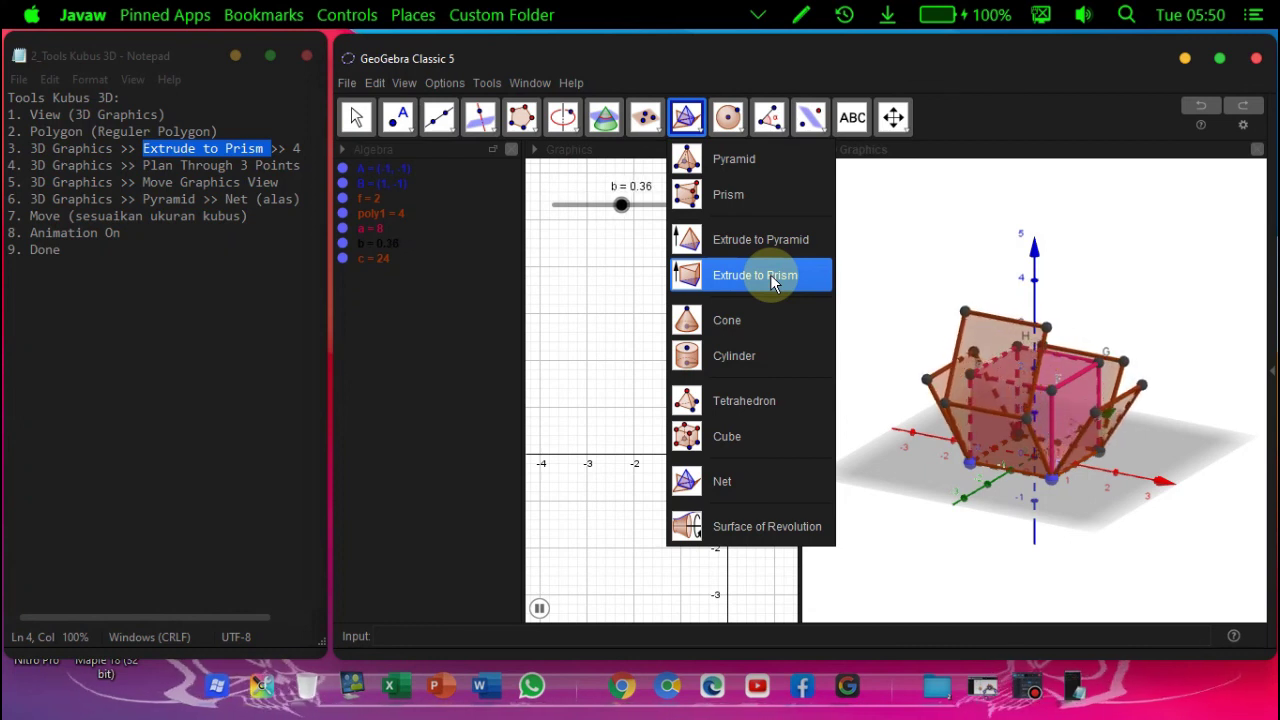
click(648, 125)
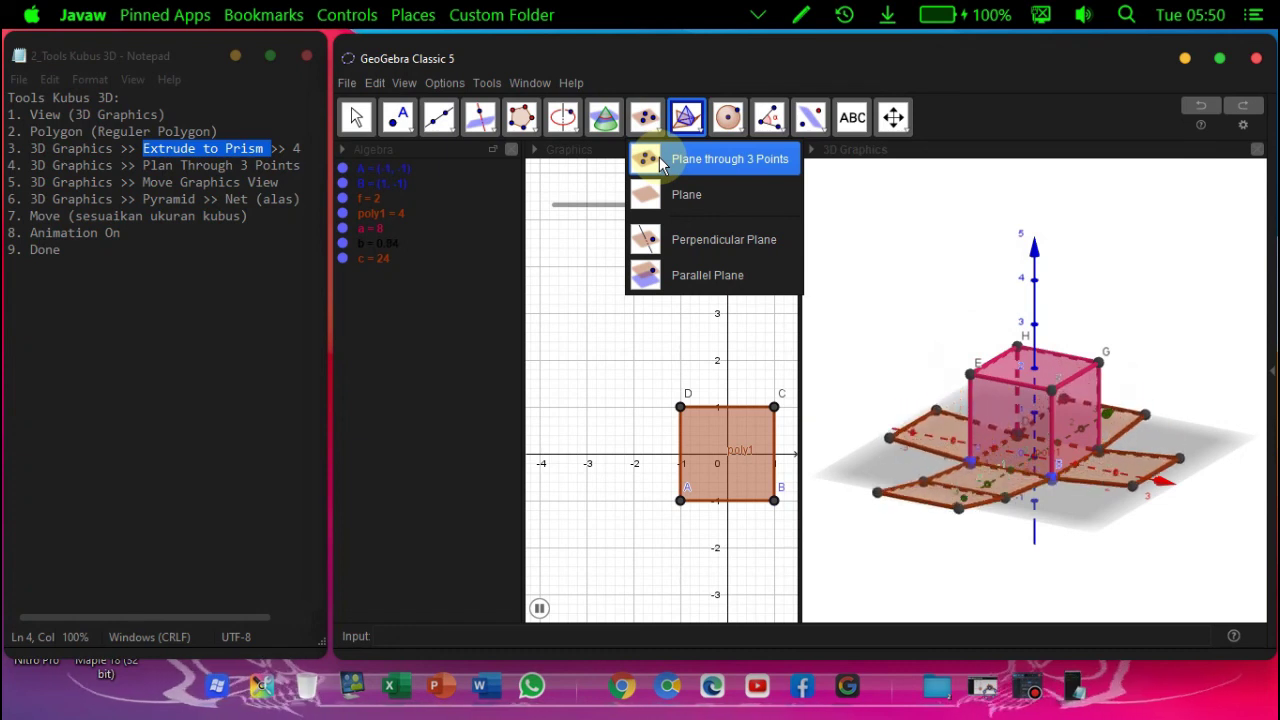
click(891, 115)
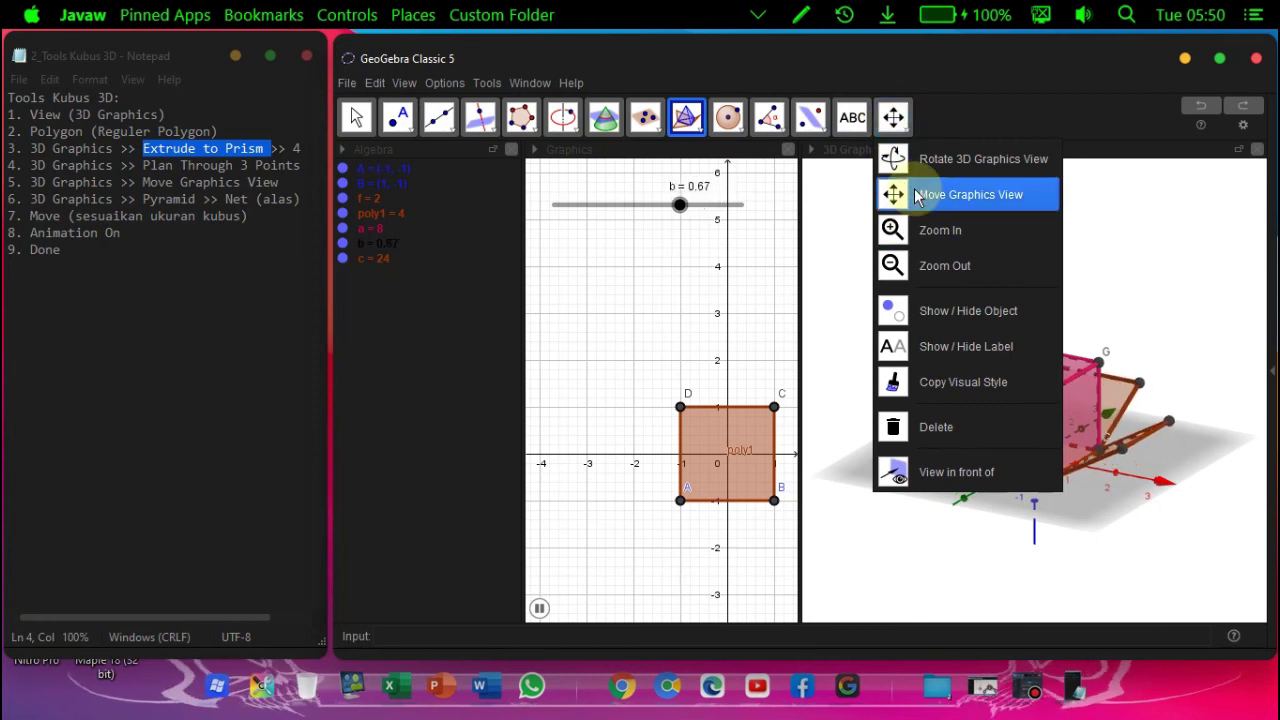
click(687, 122)
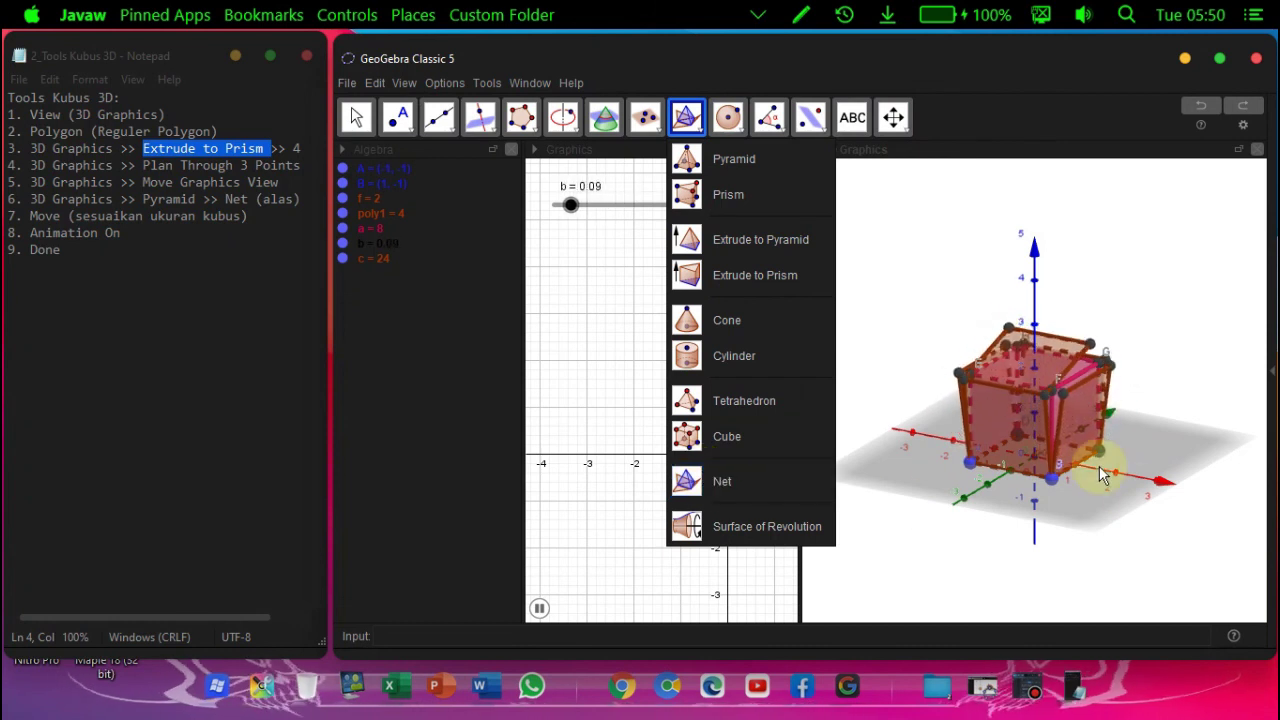
click(986, 90)
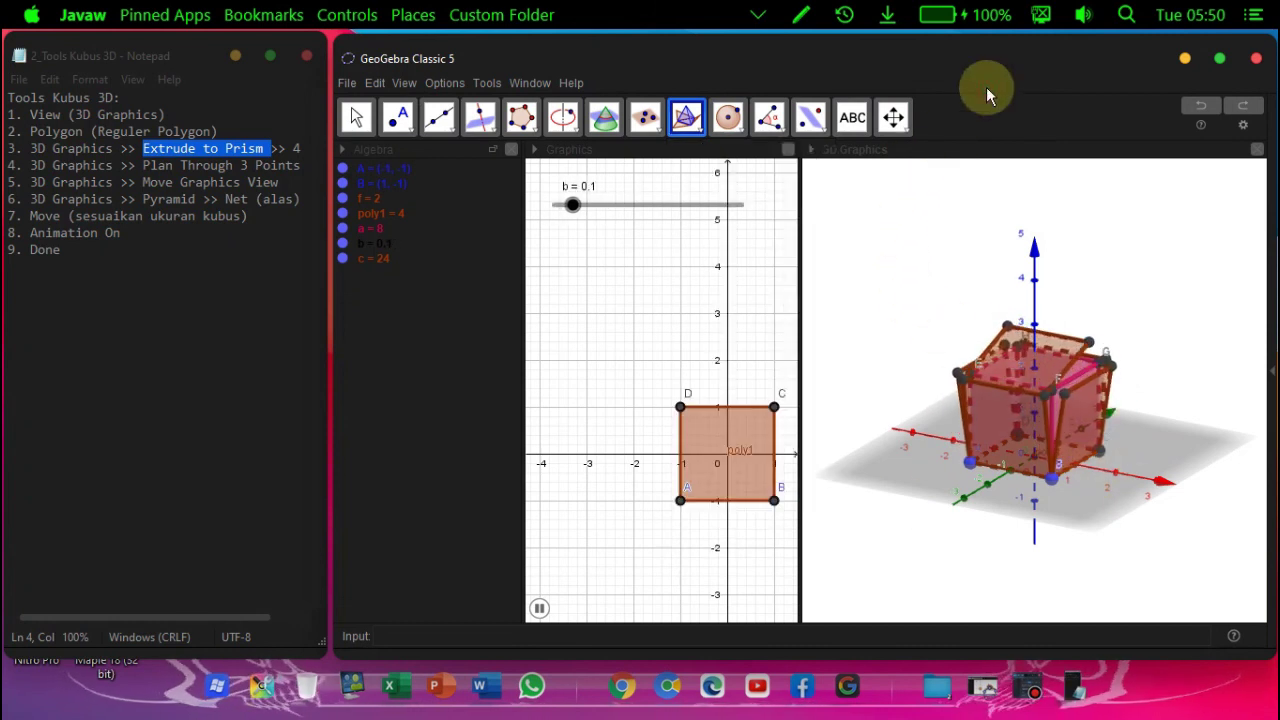
Turn off the animation of slider b with b set to 0, and minimize the GeoGebra window.
click(355, 120)
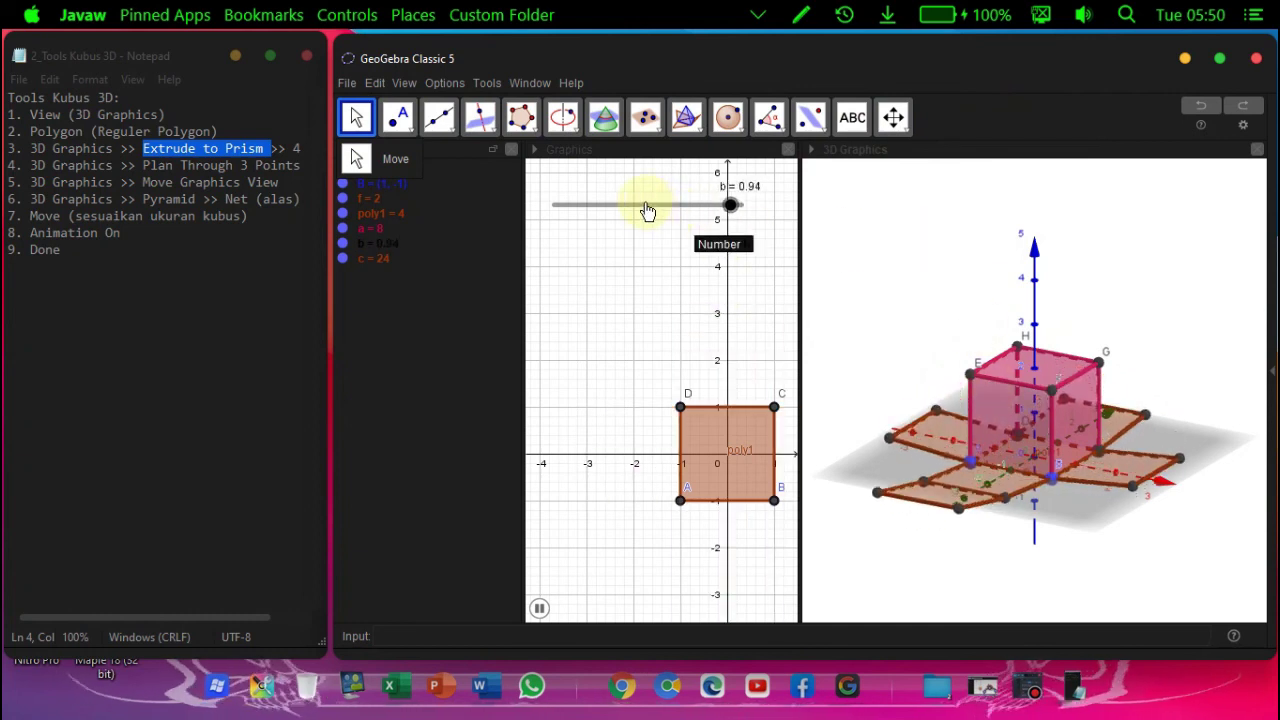
right_click(647, 210)
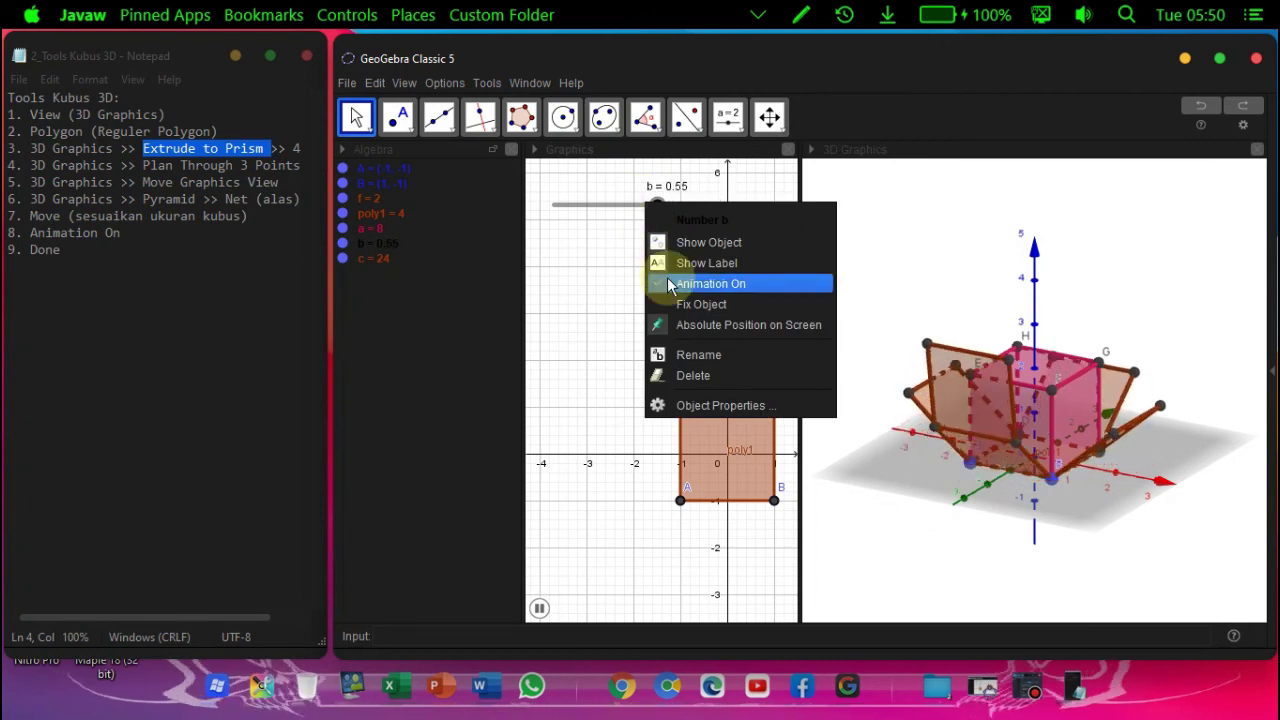
click(668, 283)
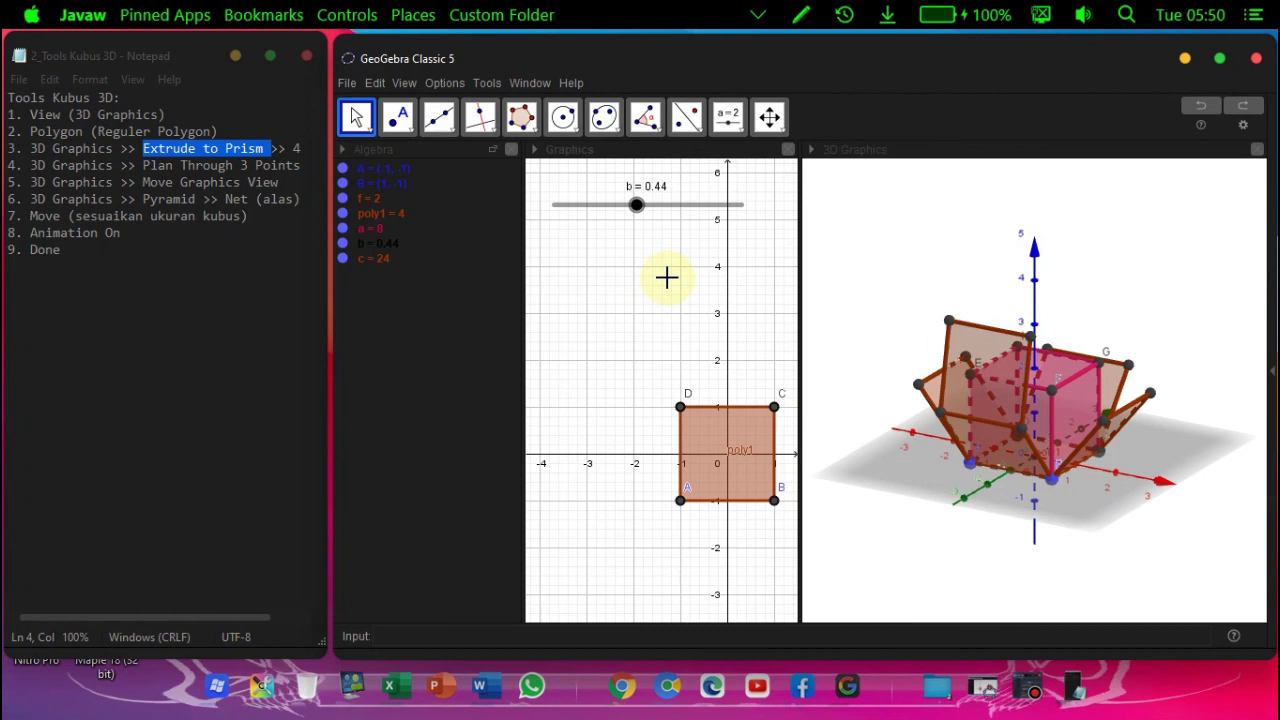
drag(638, 210, 548, 234)
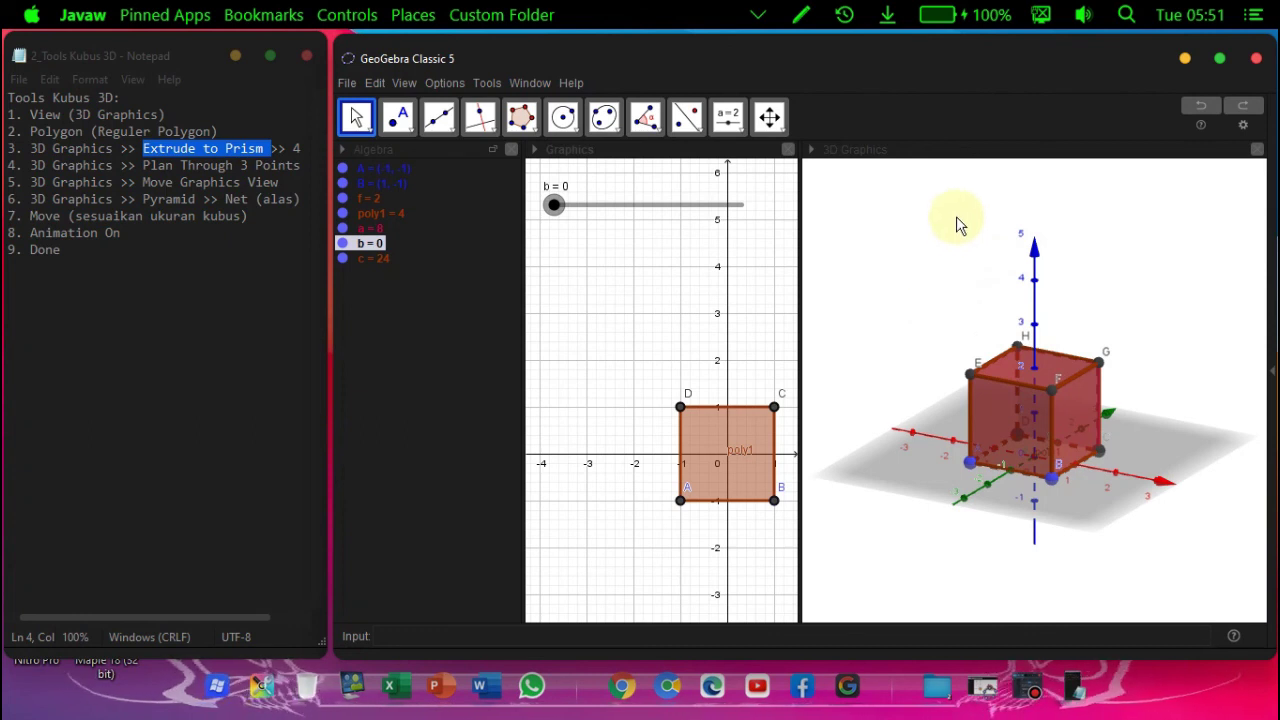
click(1183, 59)
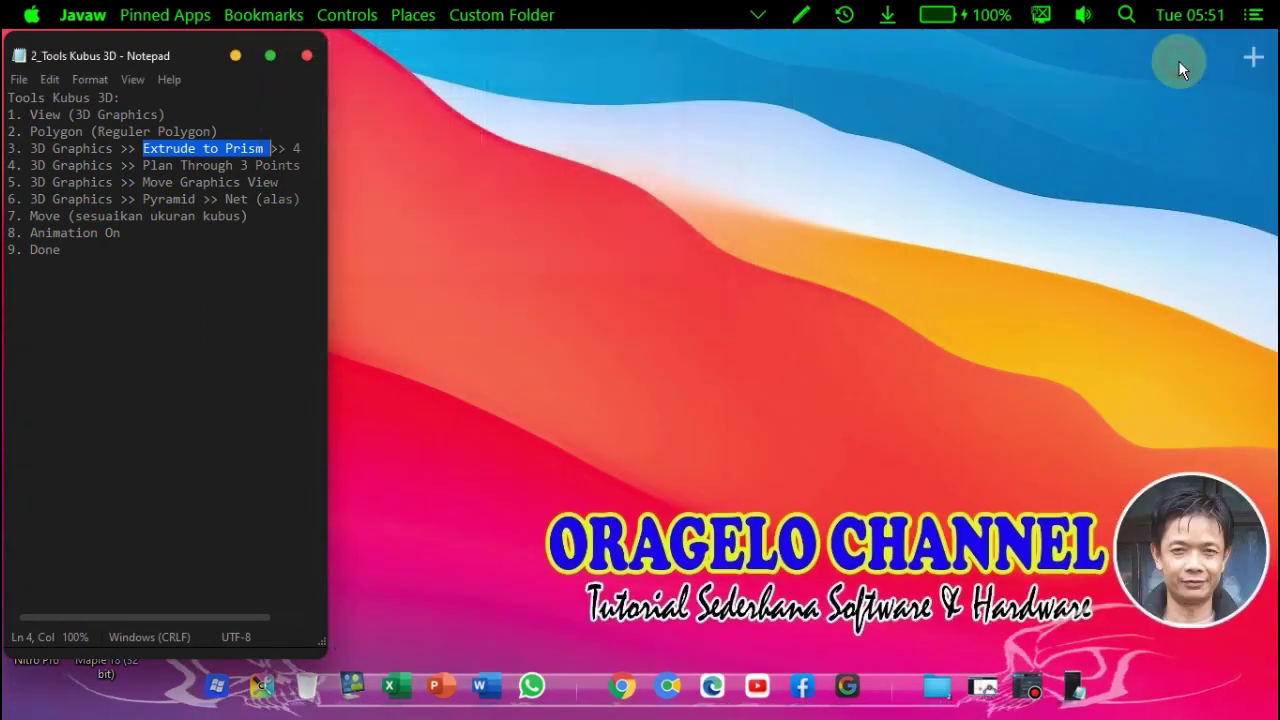